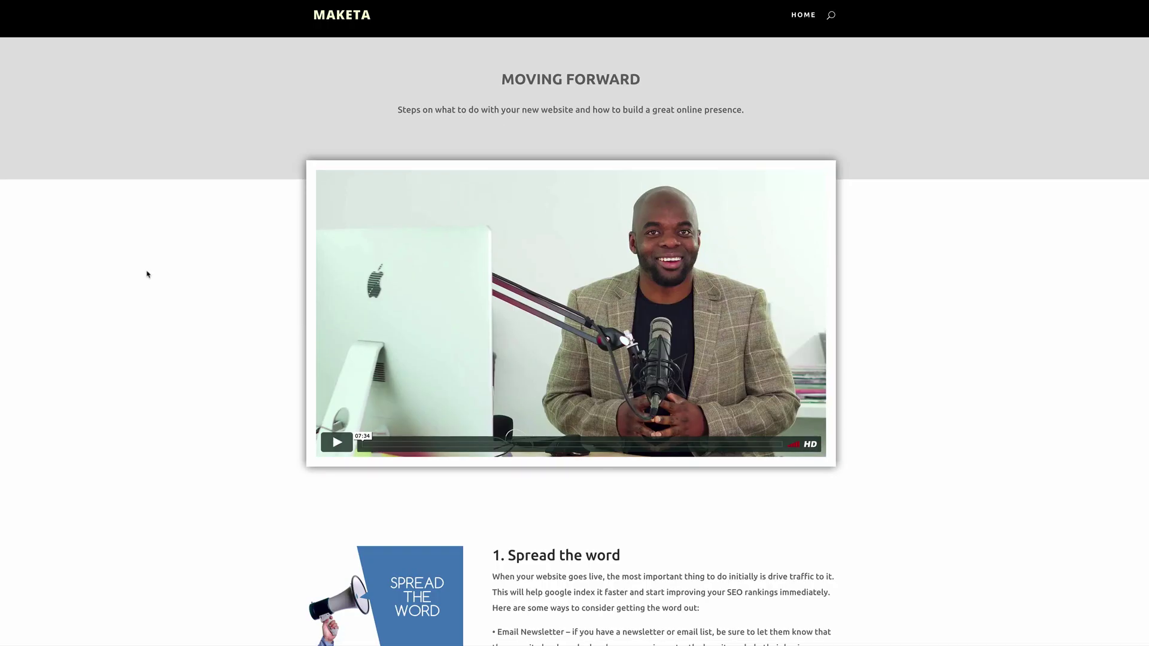
pyautogui.scroll(-4, 147, 272)
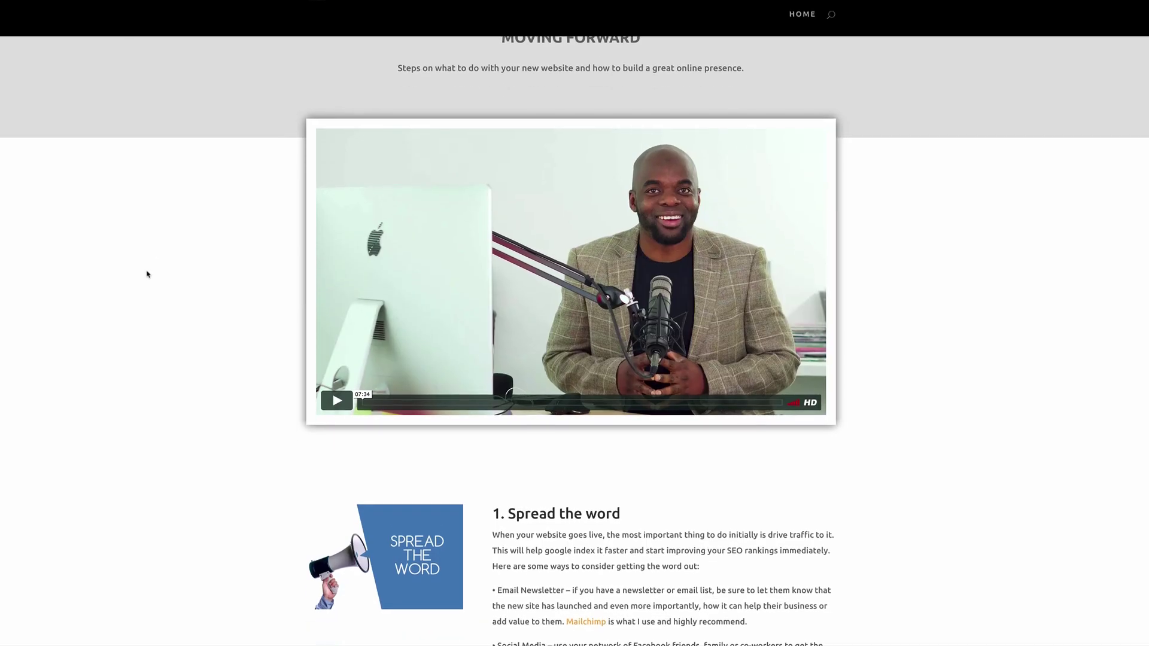
pyautogui.scroll(-7, 146, 274)
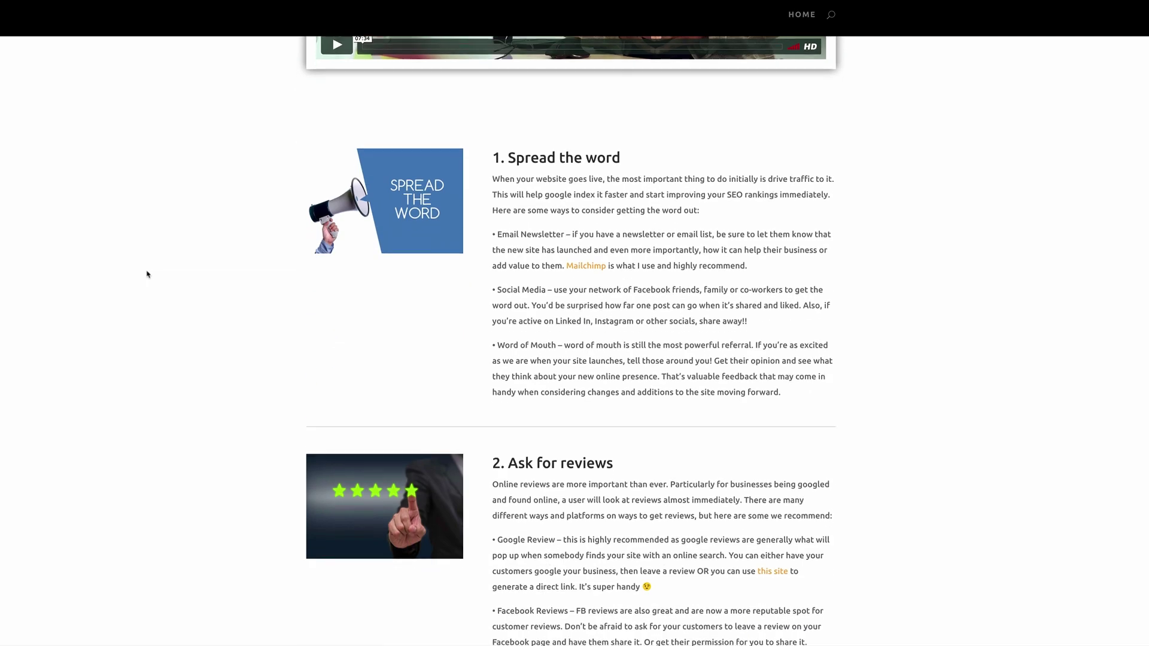
pyautogui.scroll(-12, 147, 274)
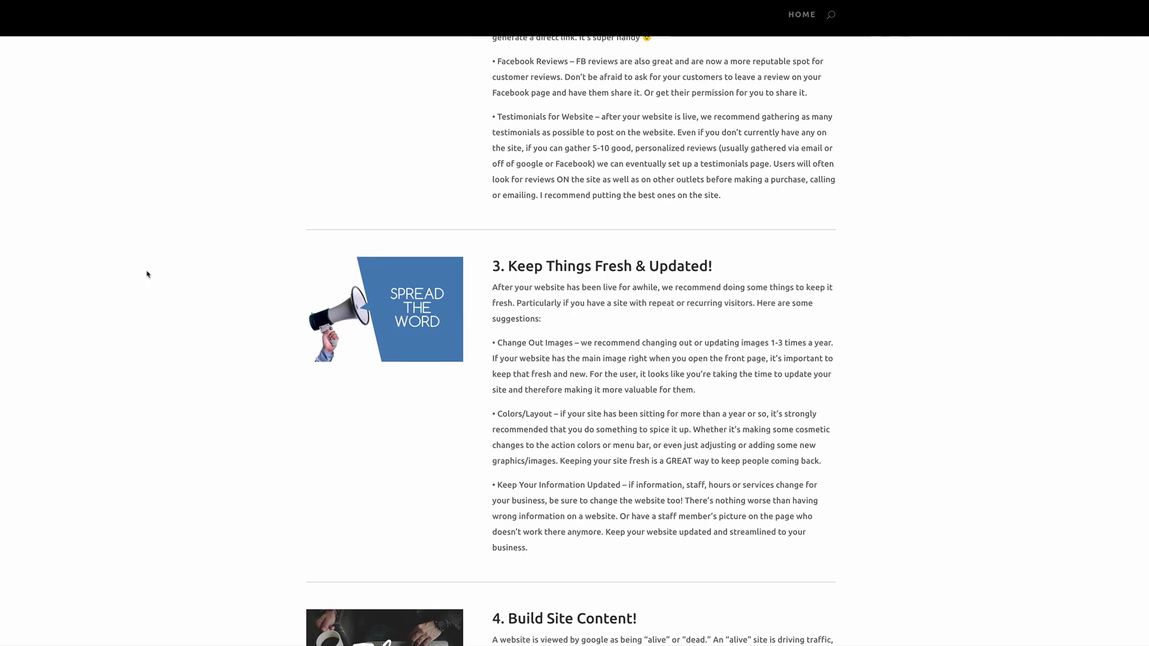
pyautogui.scroll(-4, 147, 274)
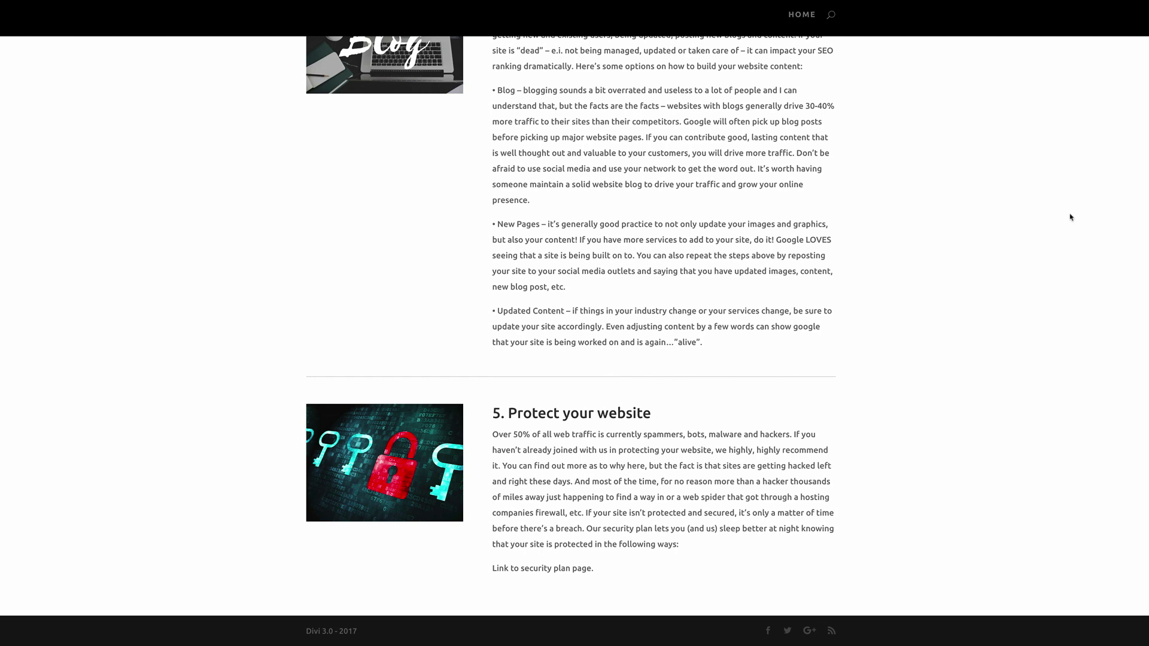
pyautogui.scroll(20, 1095, 299)
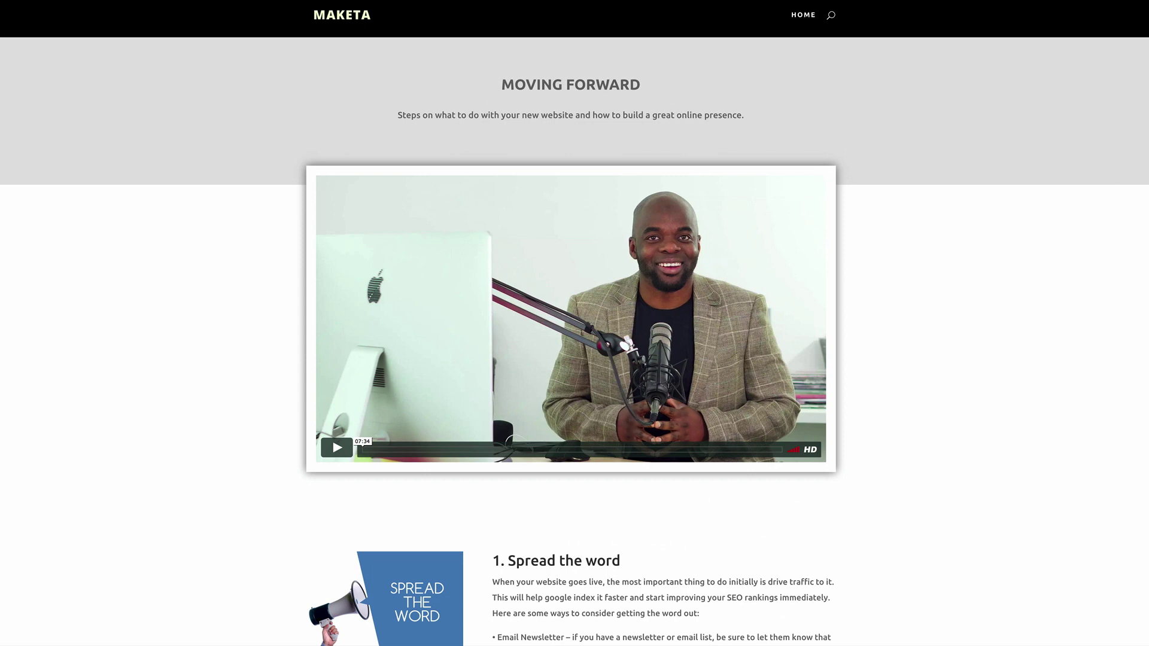
pyautogui.scroll(-2, 574, 359)
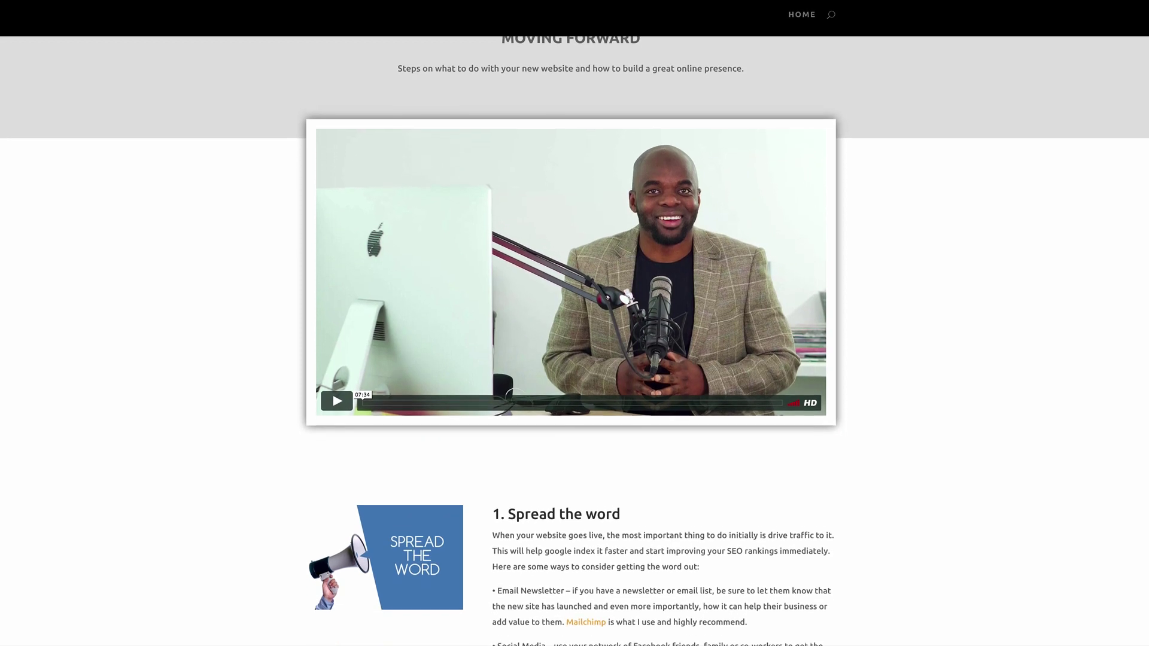
pyautogui.scroll(-3, 574, 359)
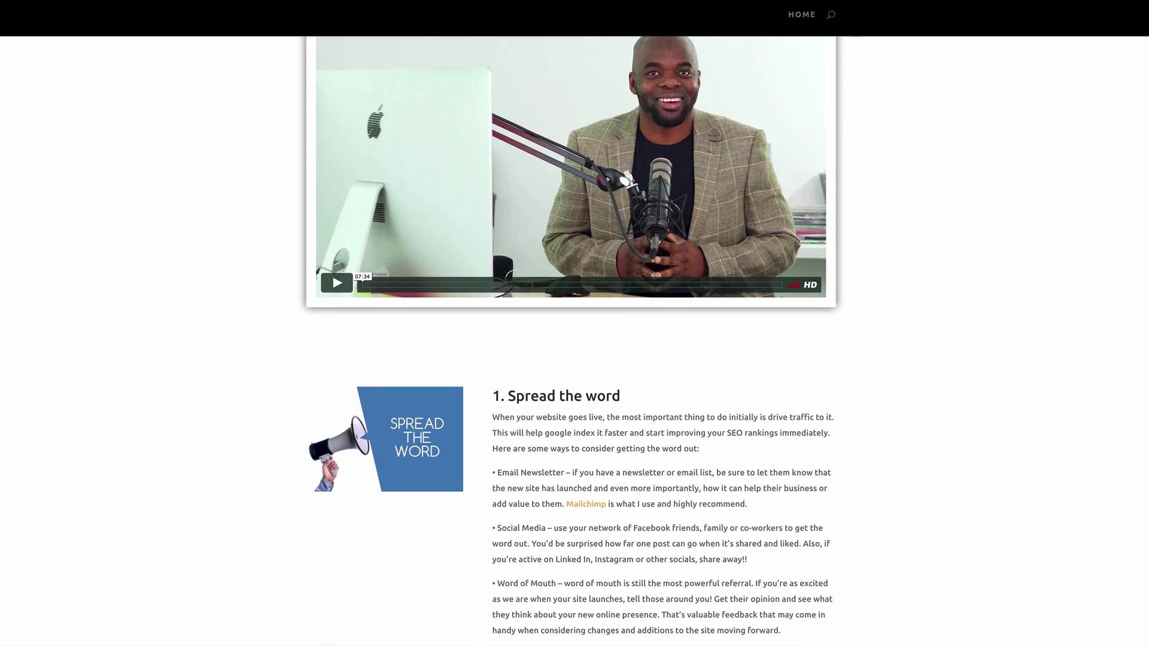
pyautogui.scroll(-2, 574, 359)
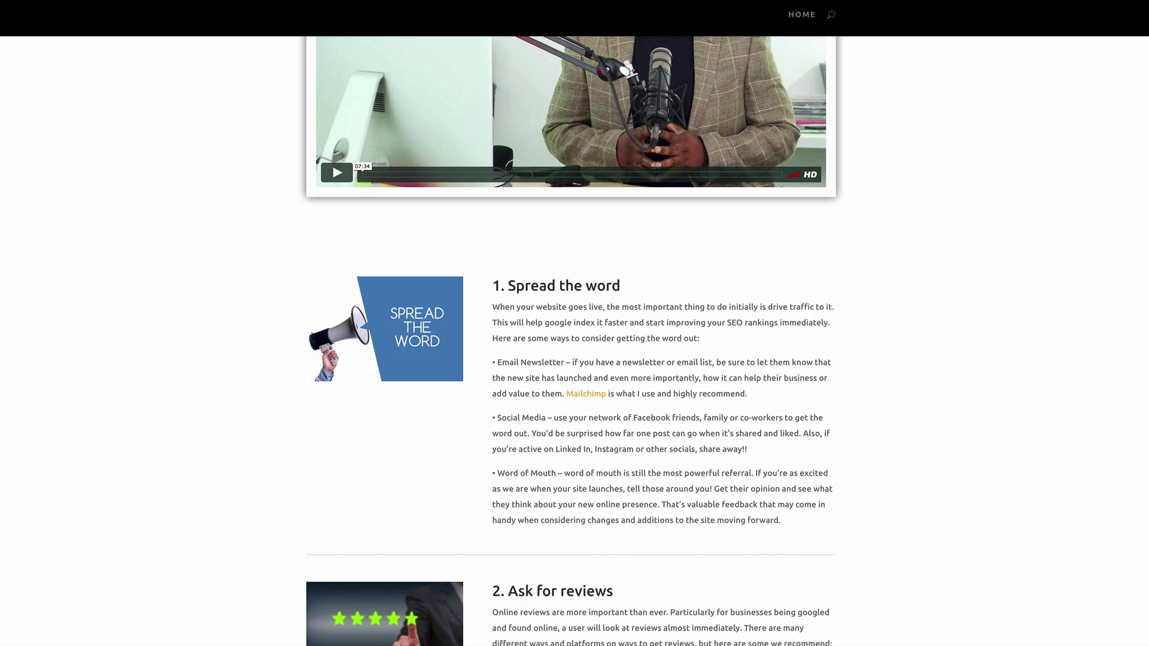
pyautogui.scroll(-1, 574, 359)
pyautogui.scroll(5, 575, 359)
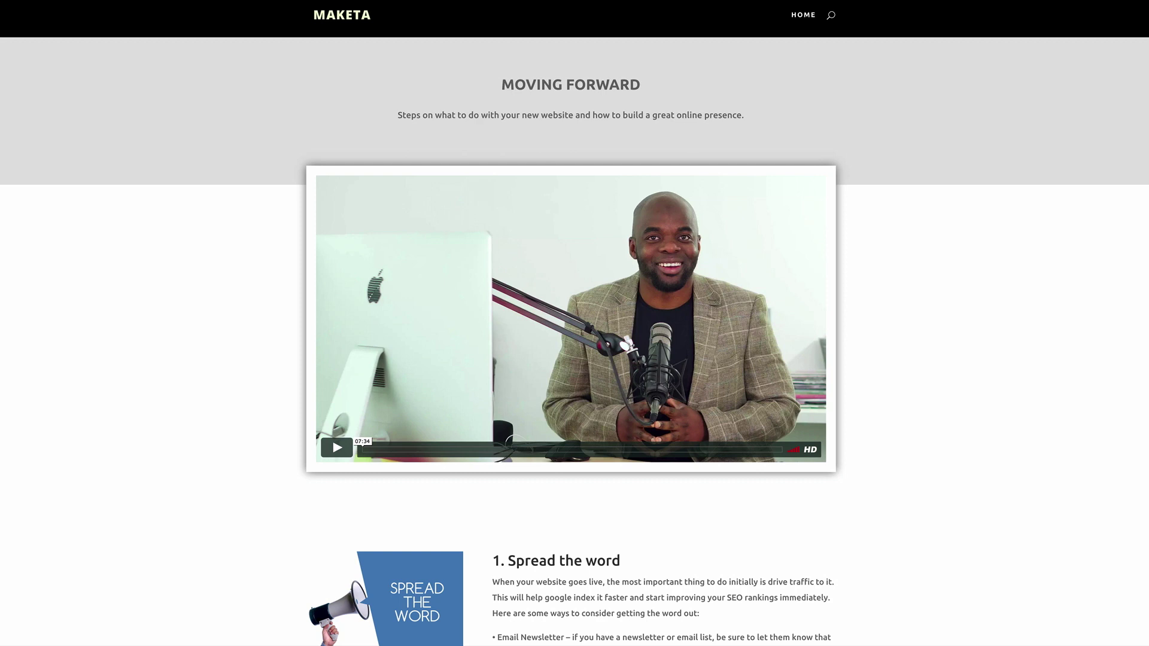
pyautogui.scroll(-2, 574, 353)
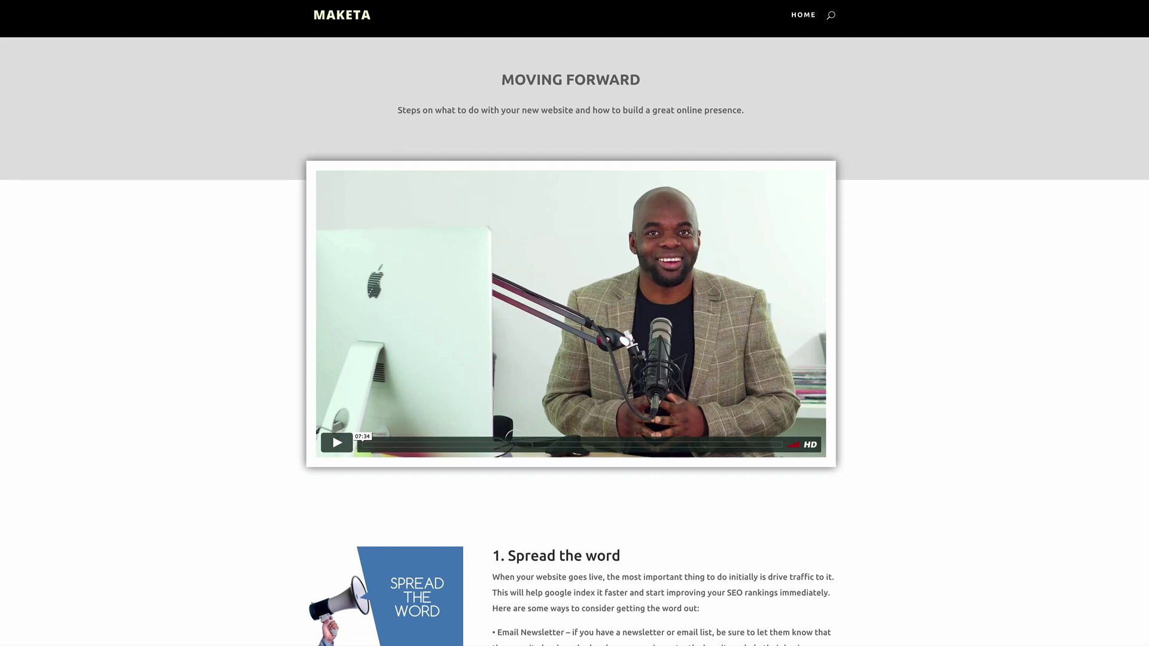
pyautogui.scroll(-2, 575, 353)
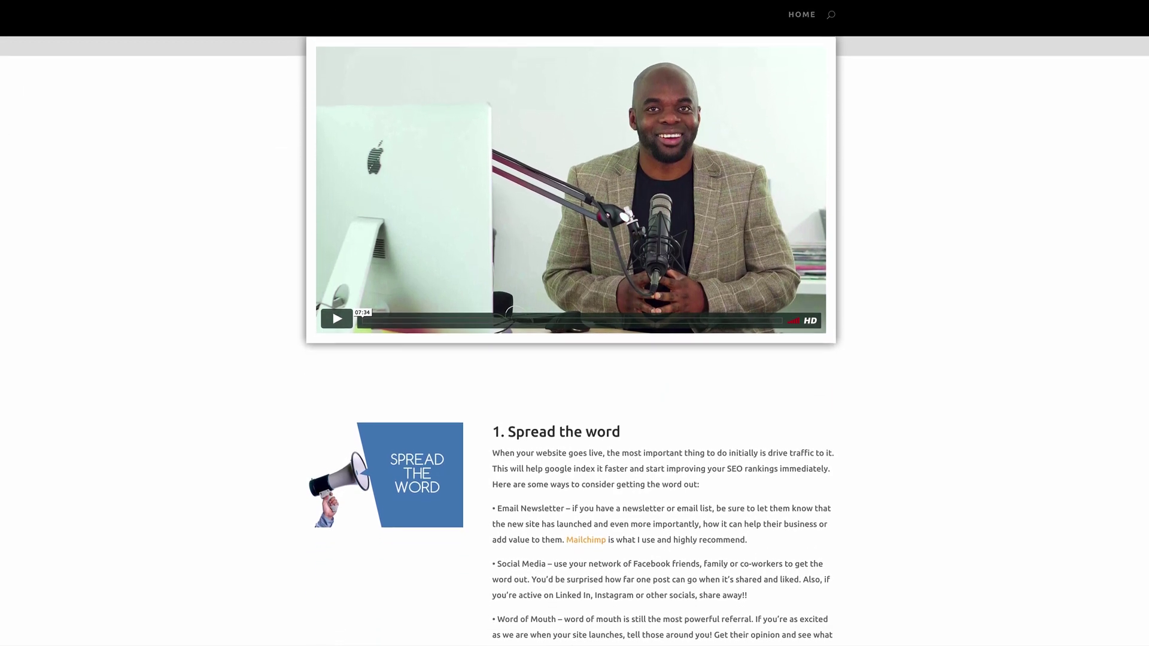
pyautogui.scroll(-1, 575, 353)
pyautogui.scroll(-1, 574, 353)
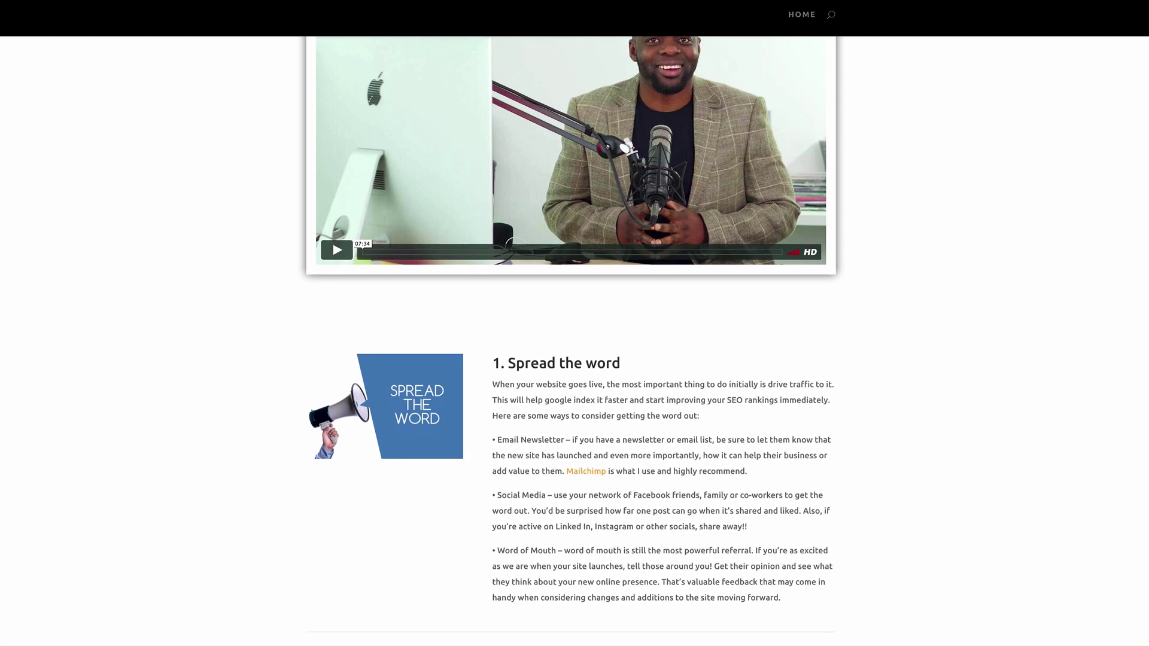
pyautogui.scroll(1, 574, 353)
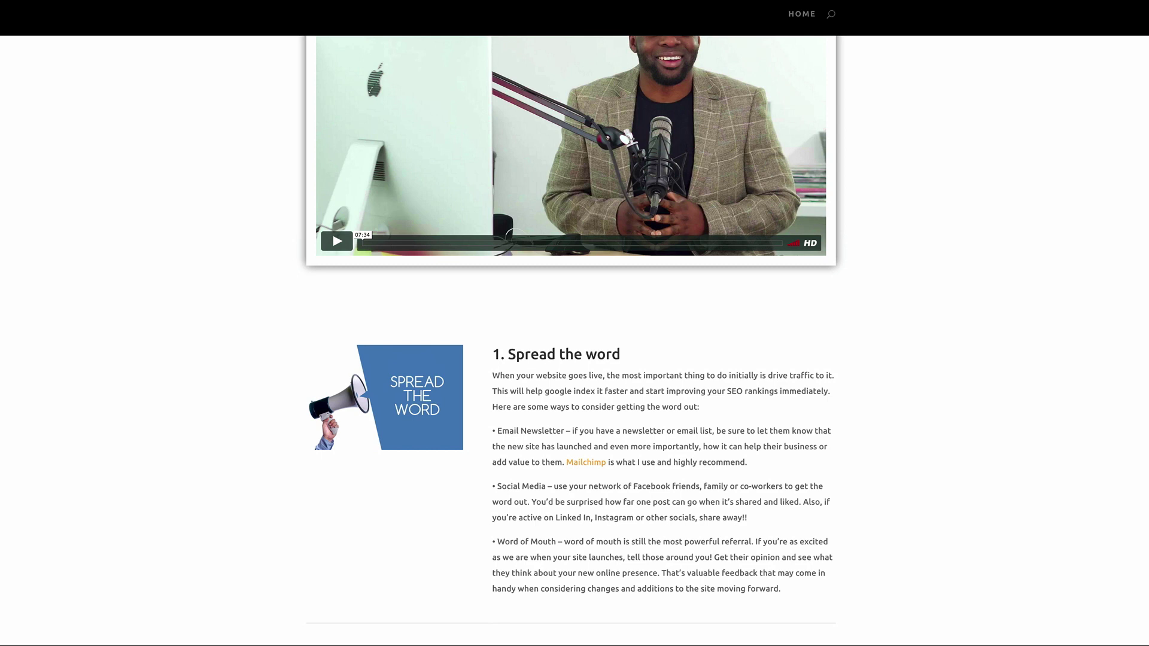
pyautogui.scroll(-5, 575, 341)
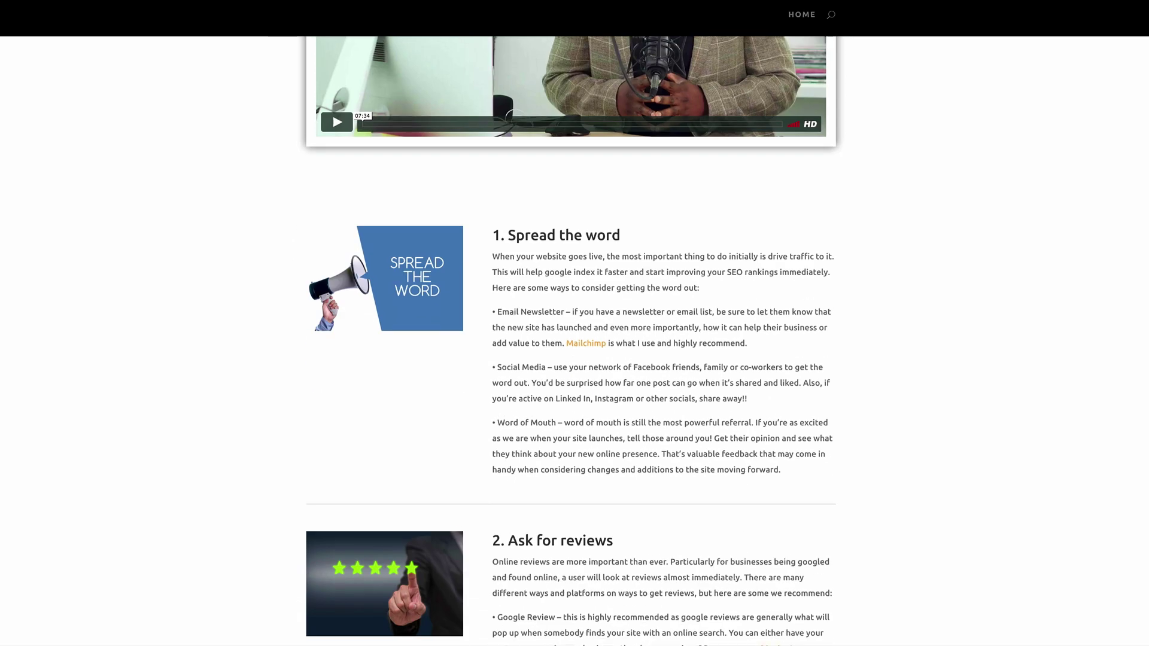
pyautogui.scroll(-2, 574, 341)
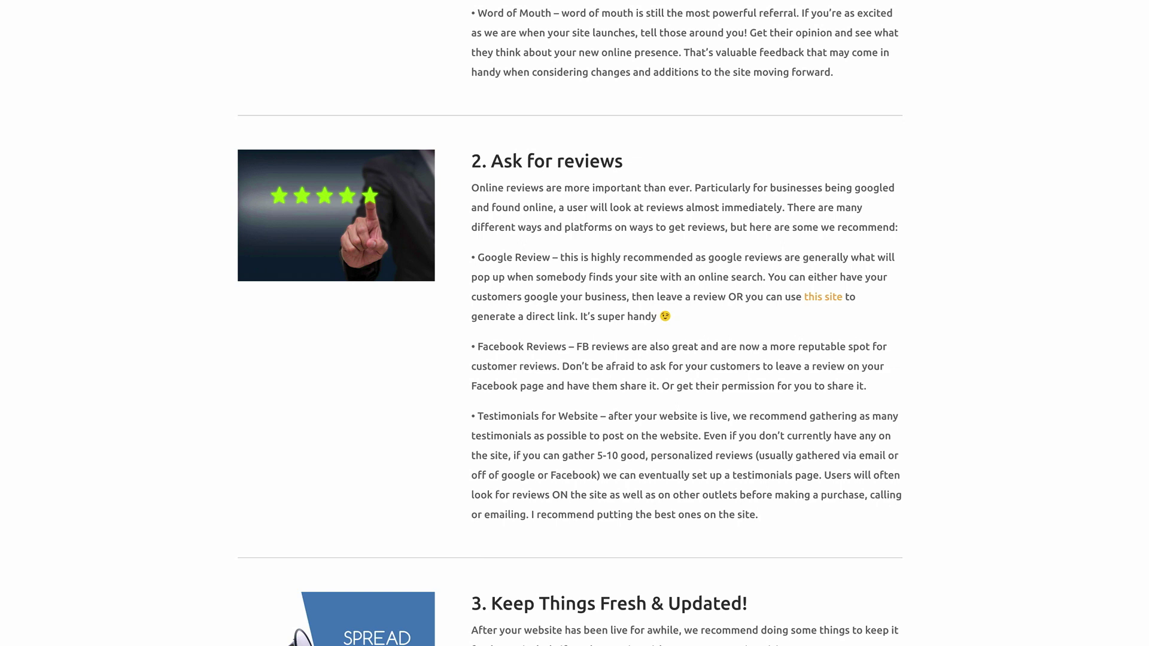
pyautogui.scroll(-9, 574, 323)
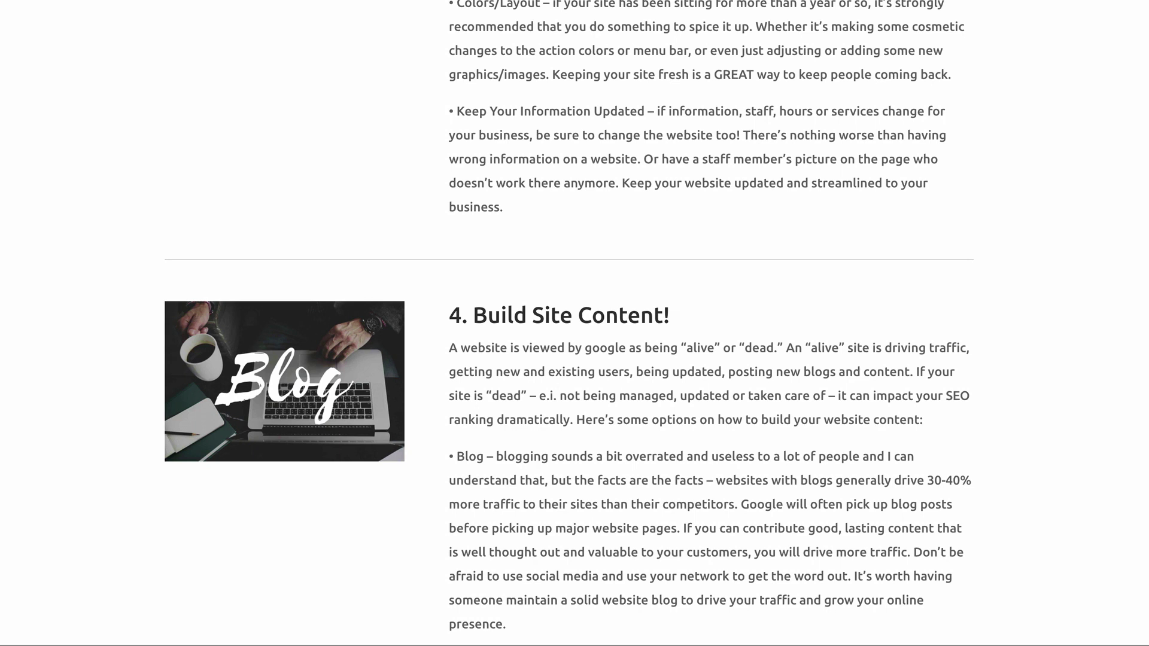
pyautogui.scroll(-8, 574, 323)
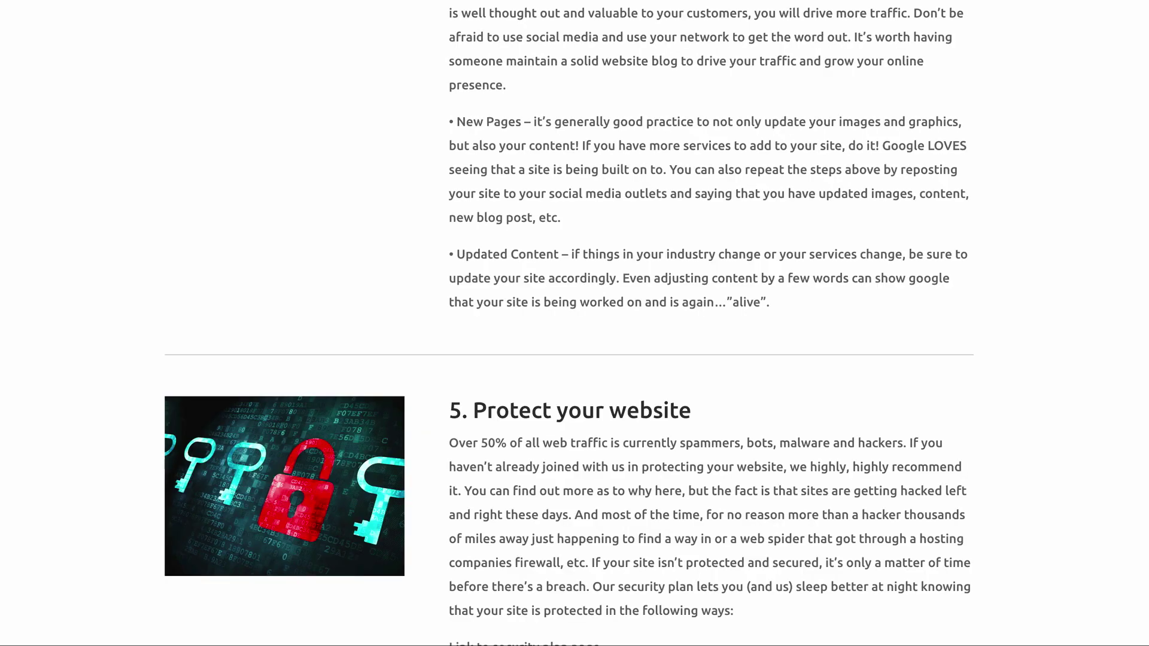
pyautogui.scroll(-2, 569, 323)
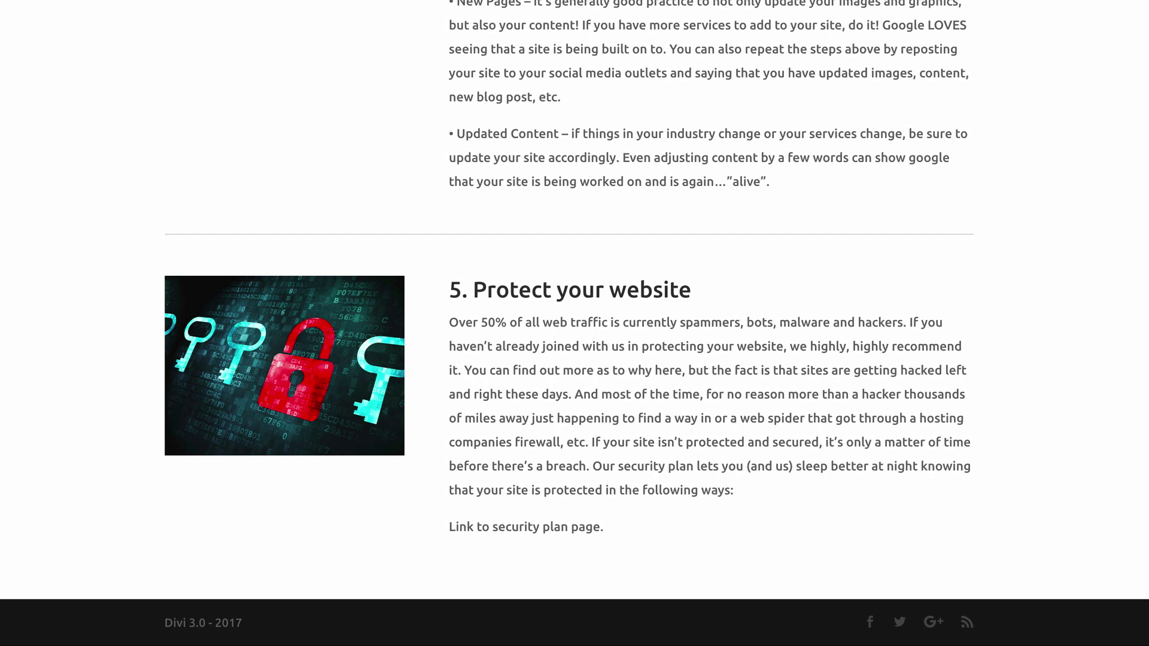
pyautogui.scroll(15, 1102, 620)
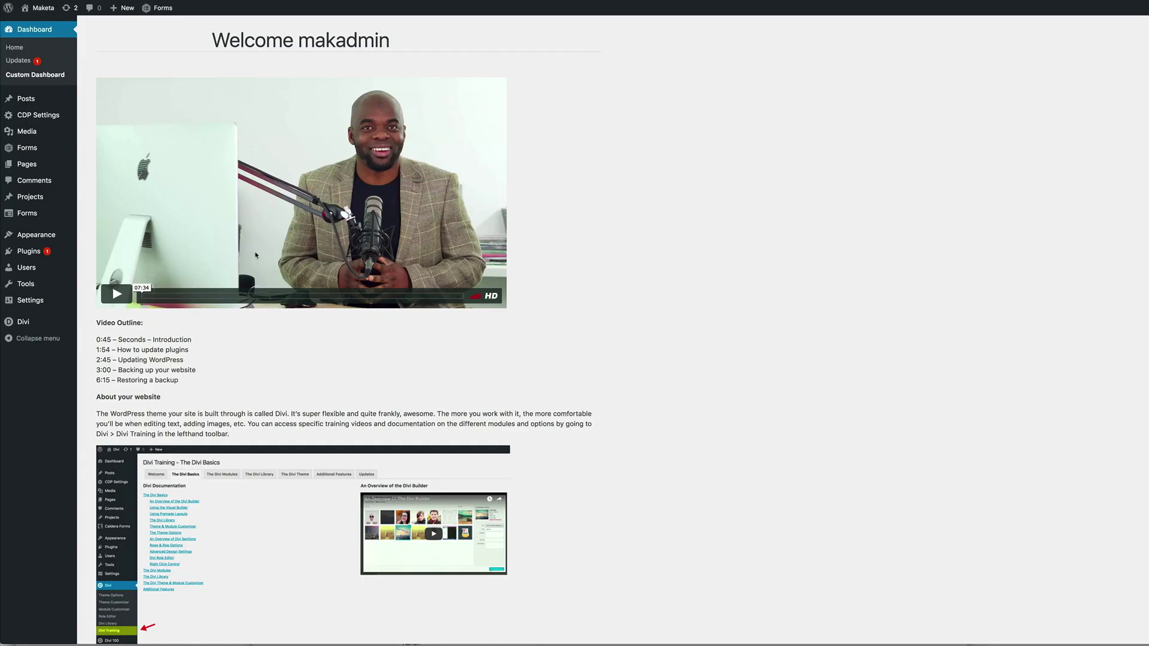
# Step: Create a new page titled 'Moving forward' and open it in the Divi Visual Builder
pyautogui.moveTo(30, 166)
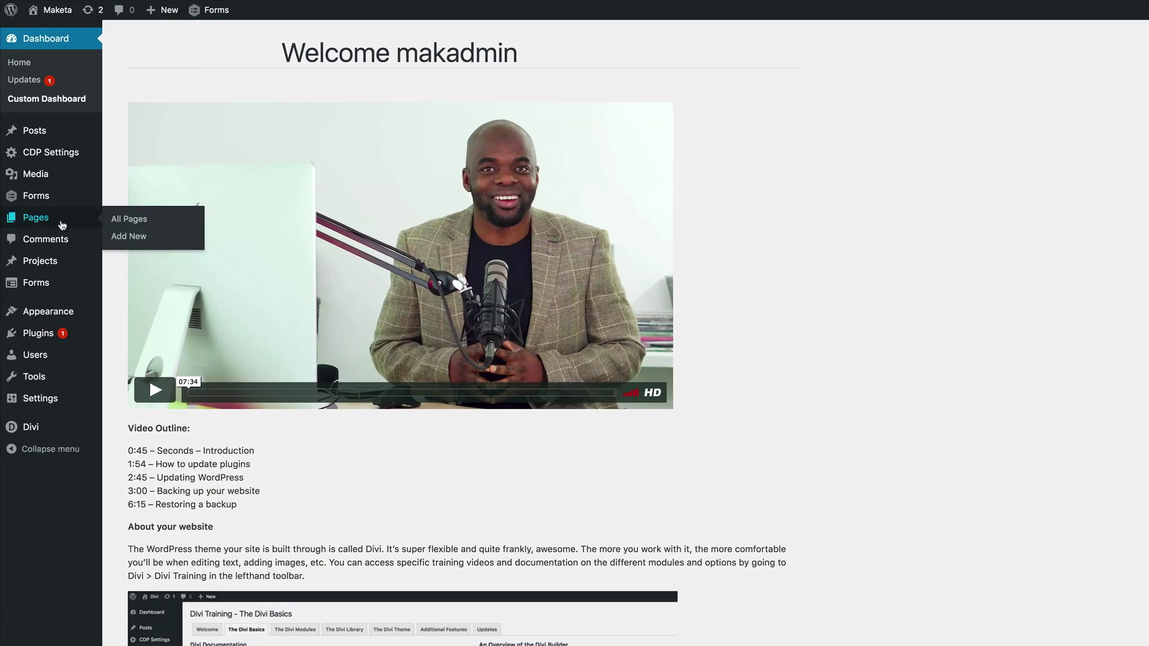
pyautogui.click(129, 236)
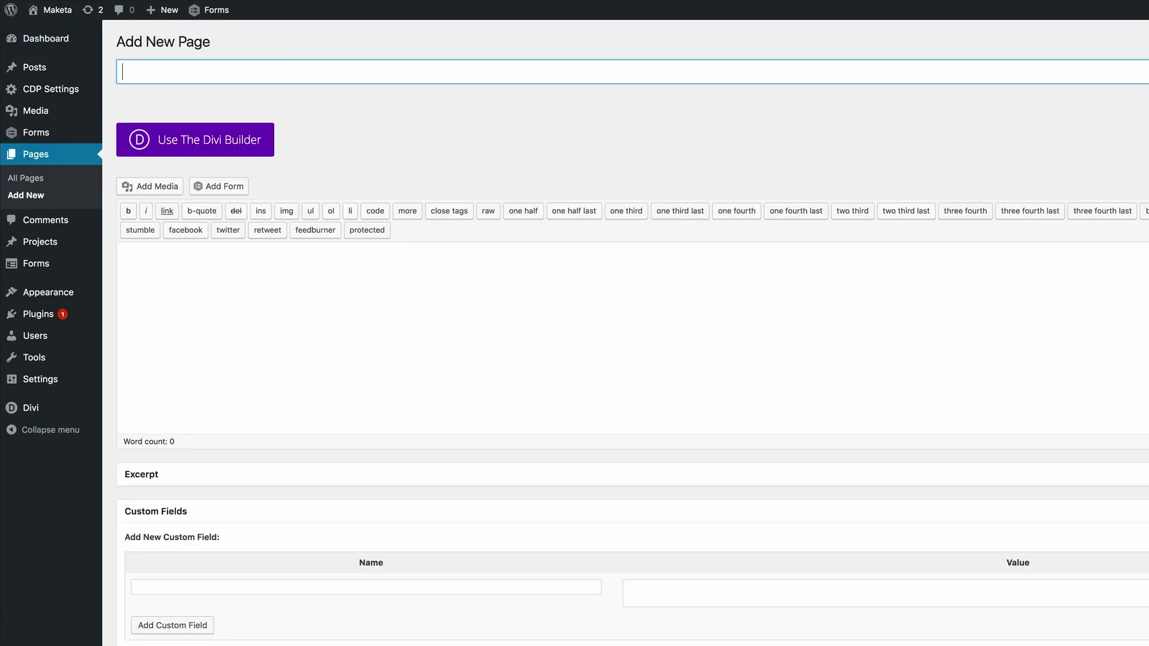
pyautogui.write('Moving forward')
pyautogui.click(213, 136)
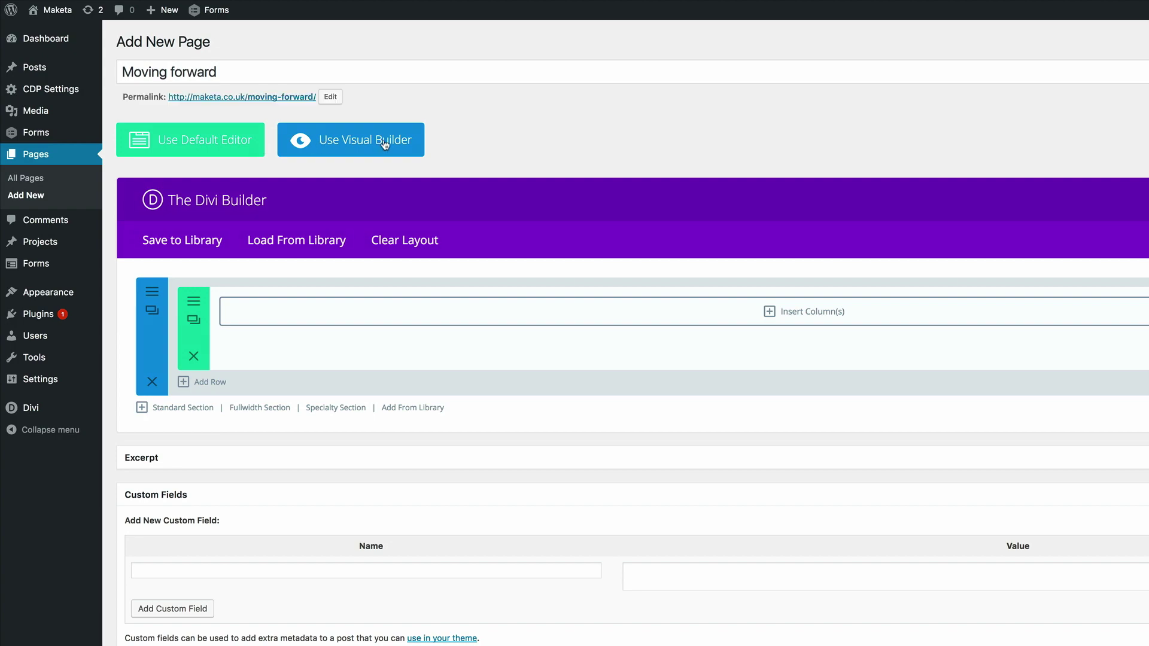
pyautogui.click(384, 142)
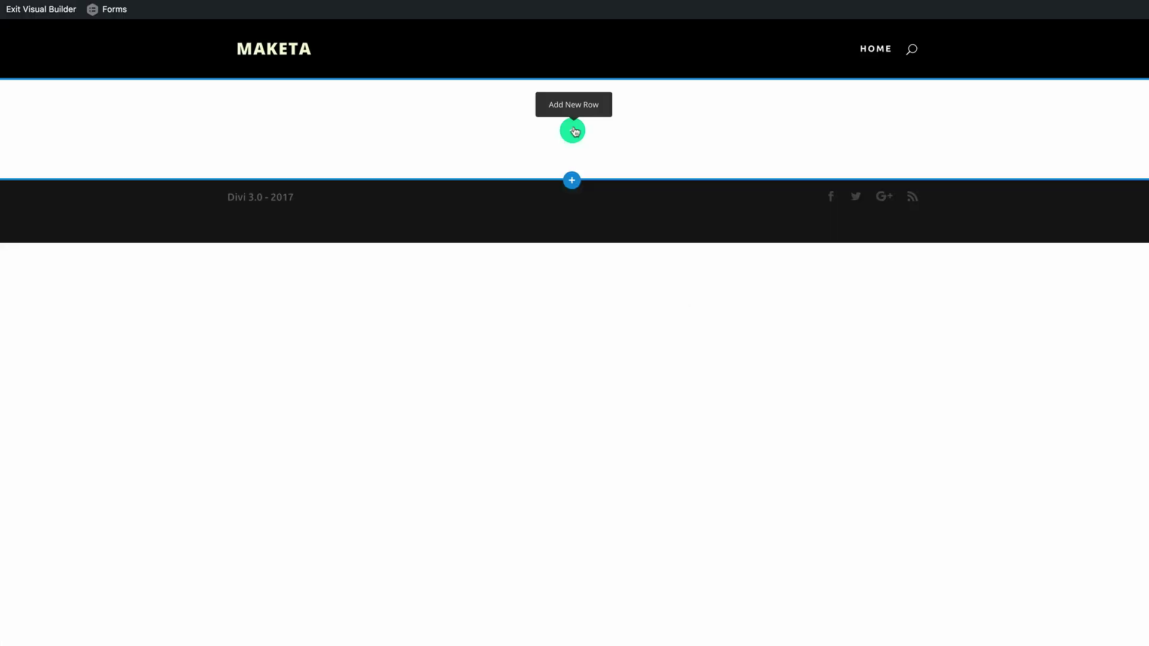
# Step: Add a single-column row containing a Text module to the empty section
pyautogui.click(572, 131)
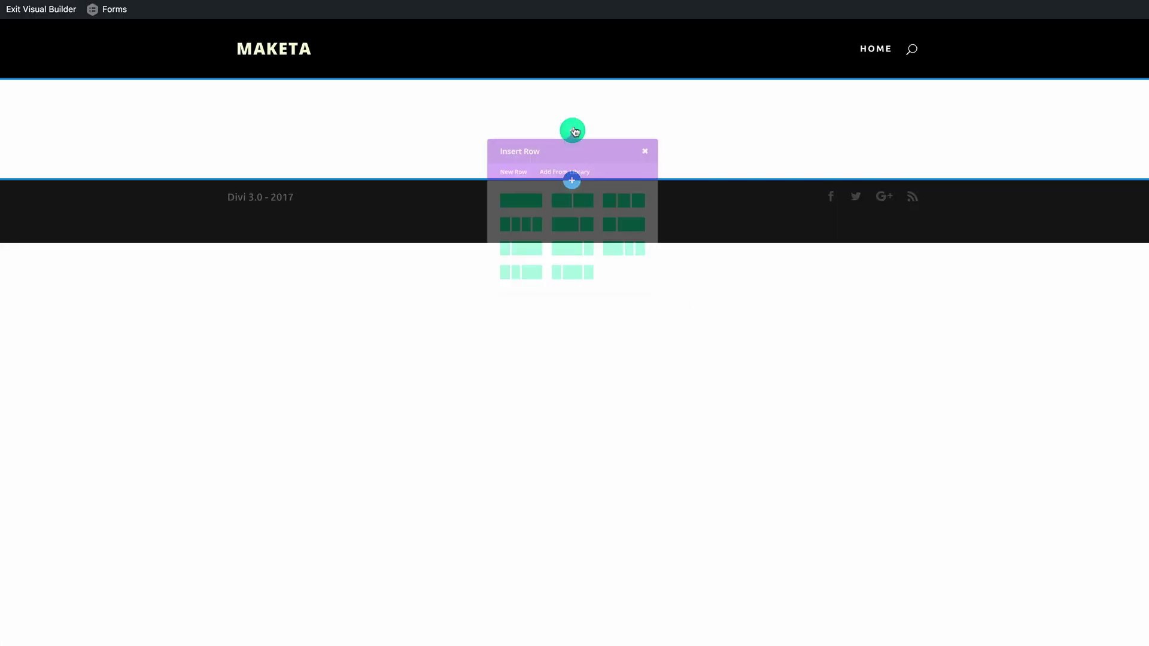
pyautogui.click(491, 231)
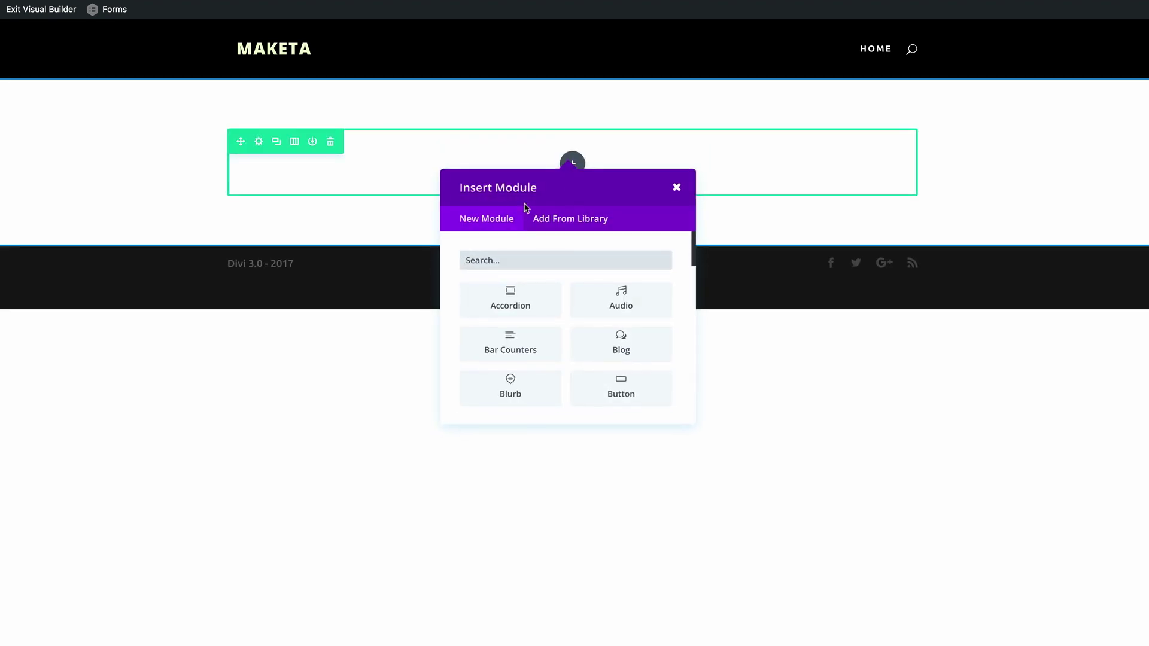
pyautogui.write('text')
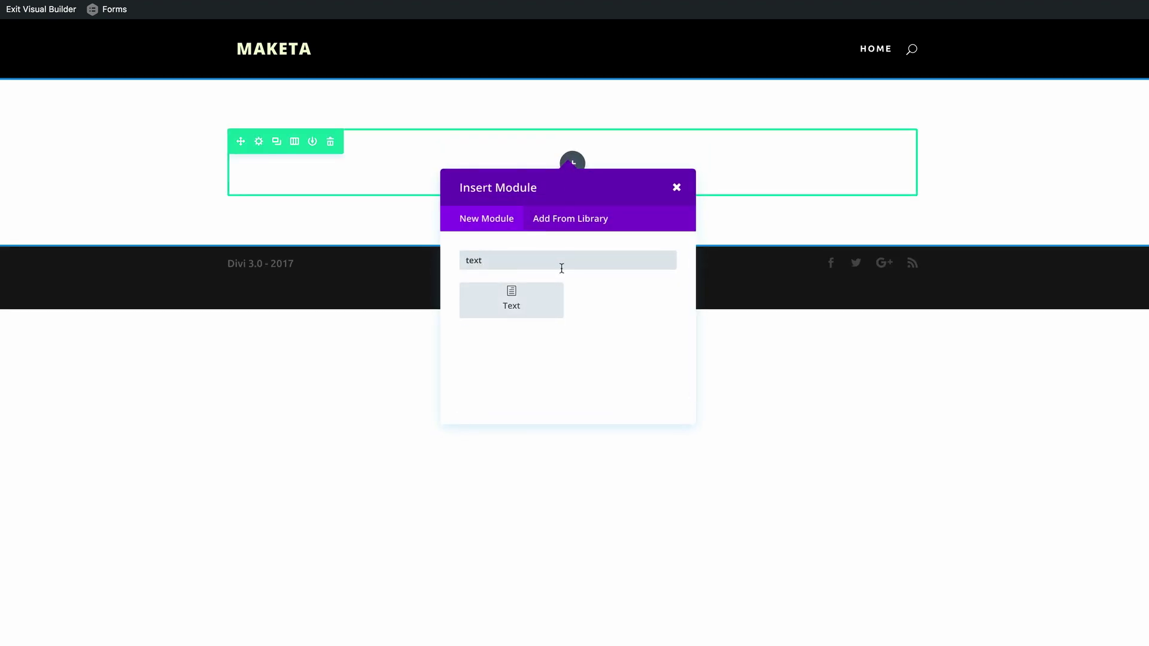
pyautogui.click(511, 299)
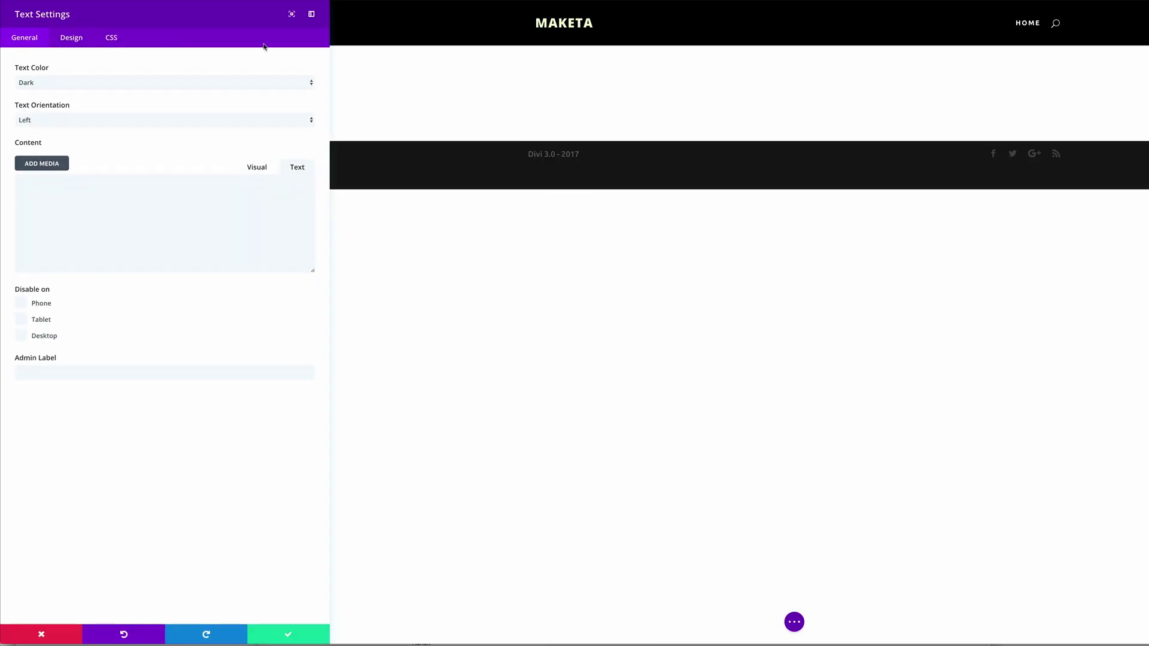
# Step: Set the text block to centre orientation with the content 'Moving forward' and save it
pyautogui.click(100, 120)
pyautogui.click(100, 129)
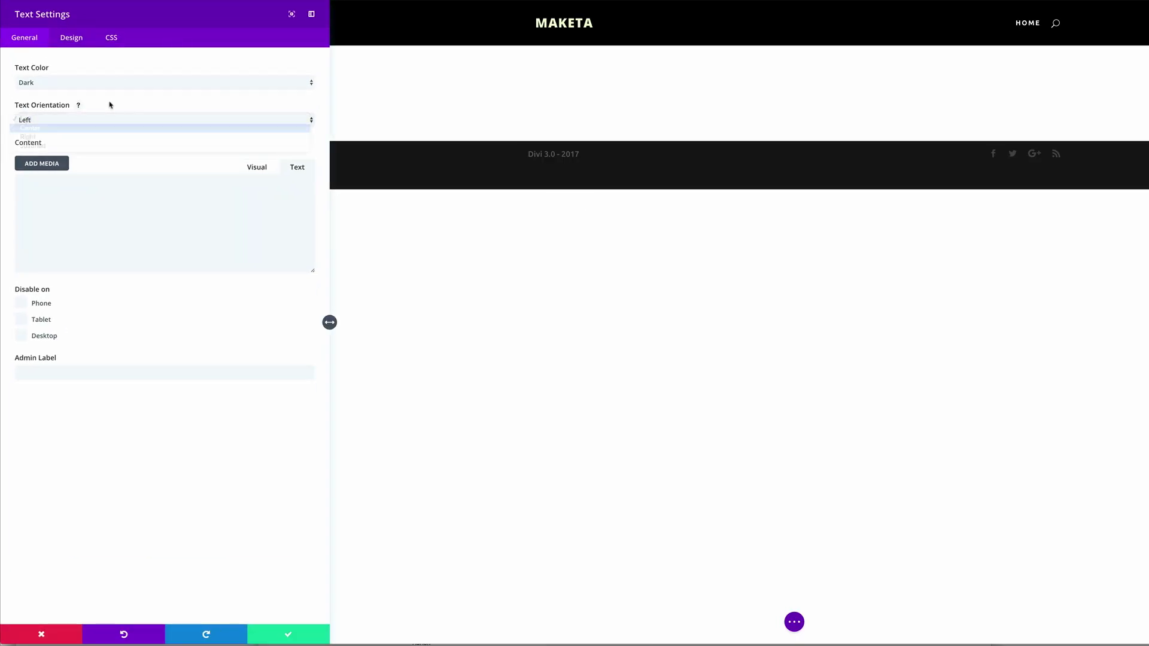
pyautogui.click(110, 195)
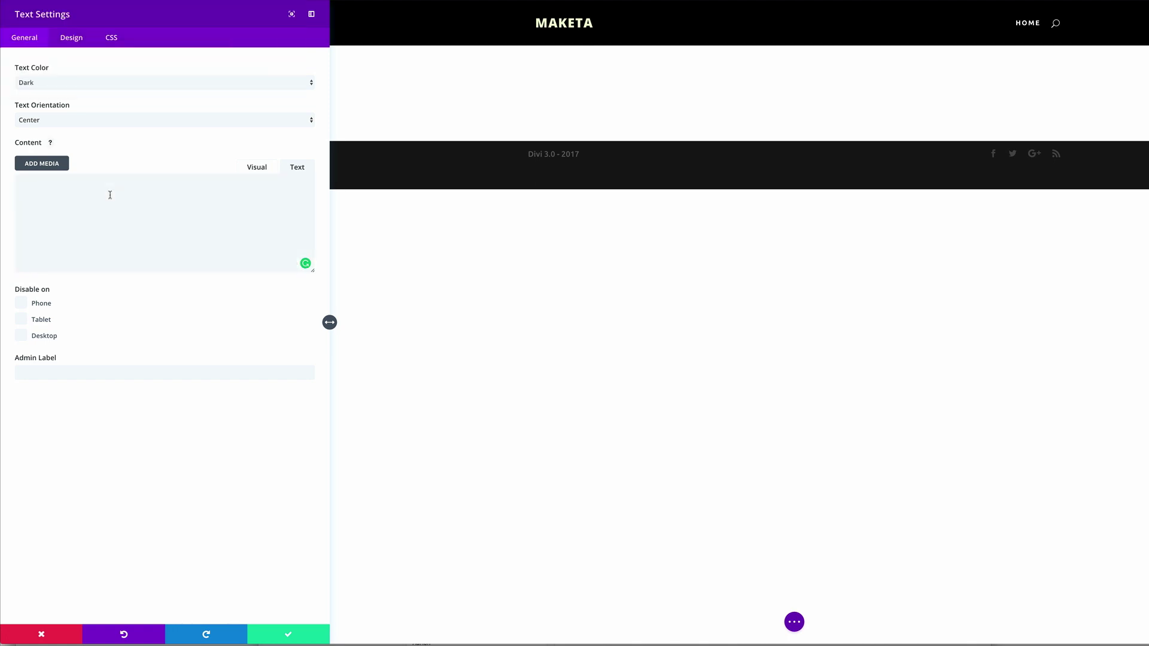
pyautogui.write('Moving forward')
pyautogui.click(289, 635)
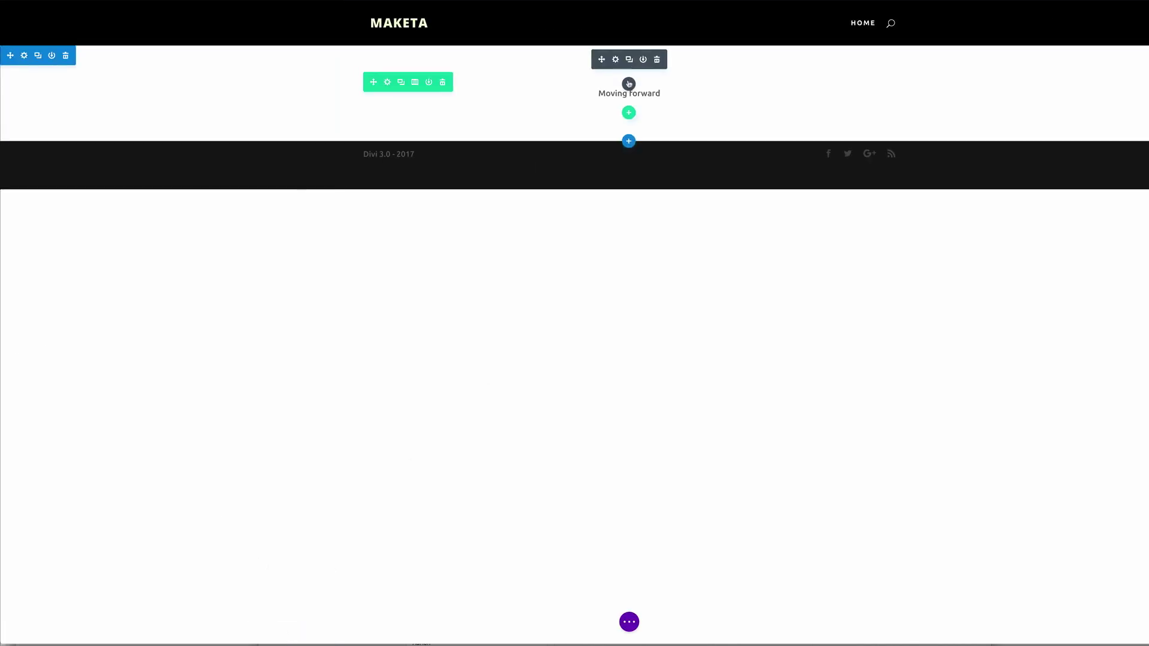
# Step: Duplicate the title block, replace its text with the pasted website-steps sentence, and set 18px font size
pyautogui.click(629, 59)
pyautogui.moveTo(629, 112)
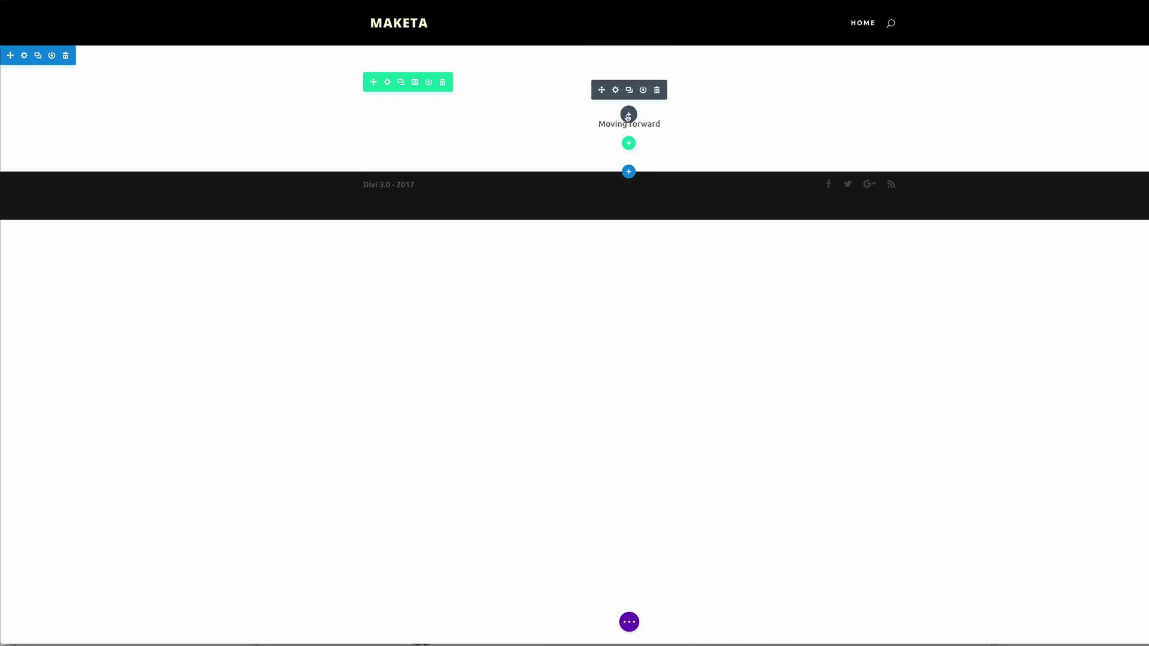
pyautogui.click(615, 90)
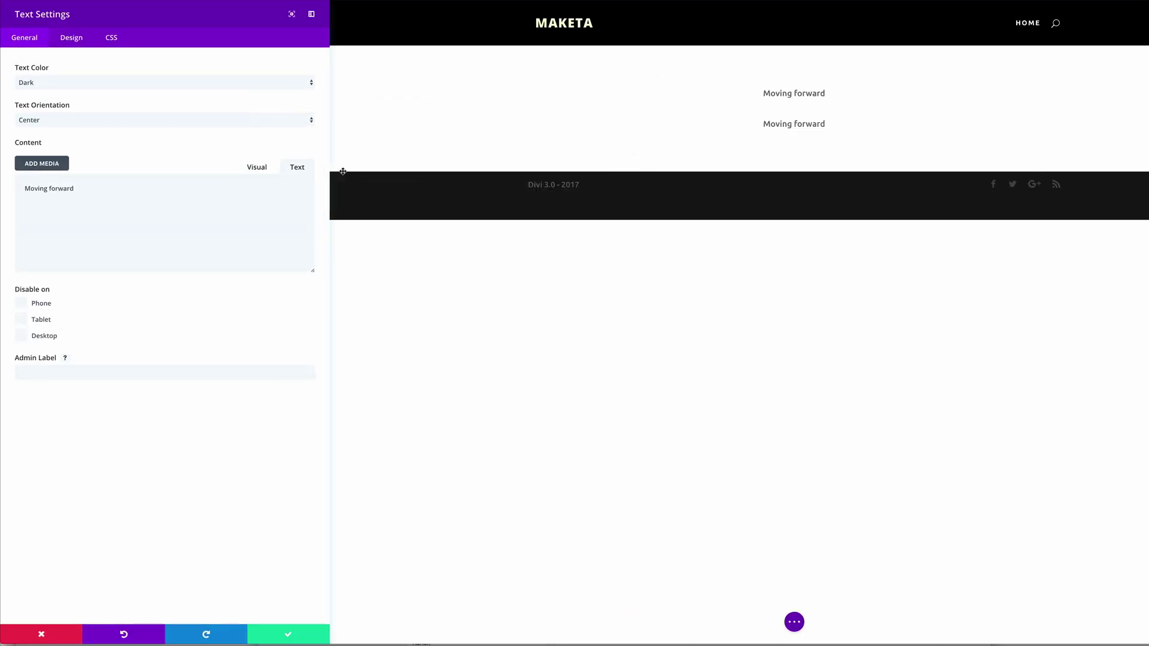
pyautogui.tripleClick(118, 190)
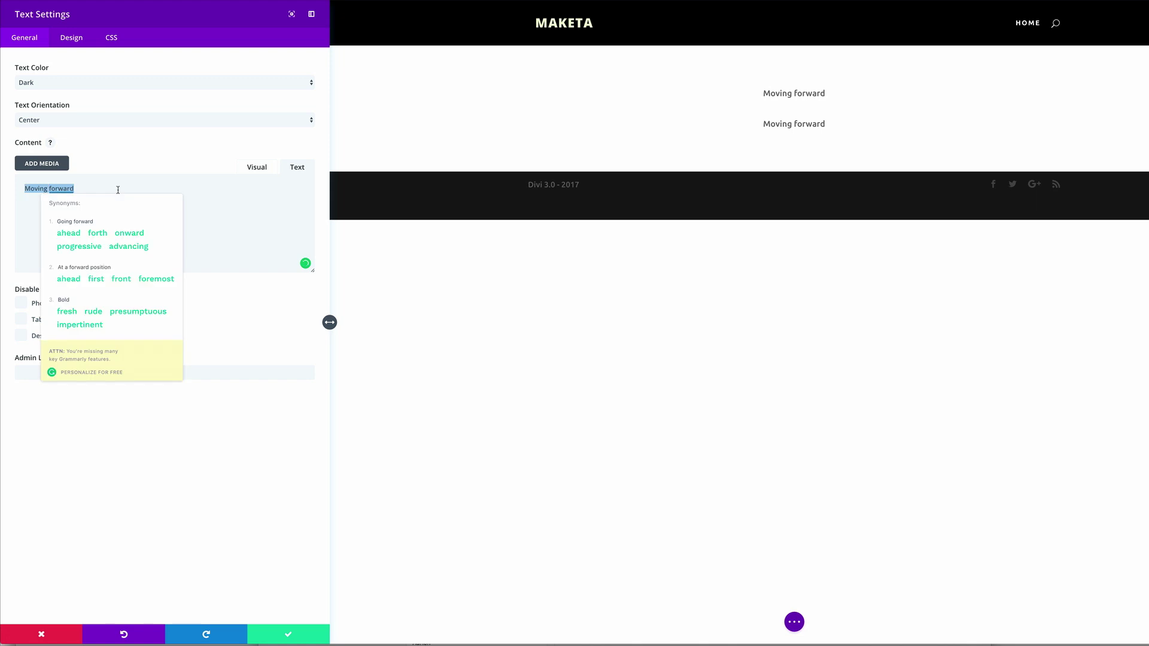
pyautogui.write('Steps on what to do with your new website and how to build a great online presence.')
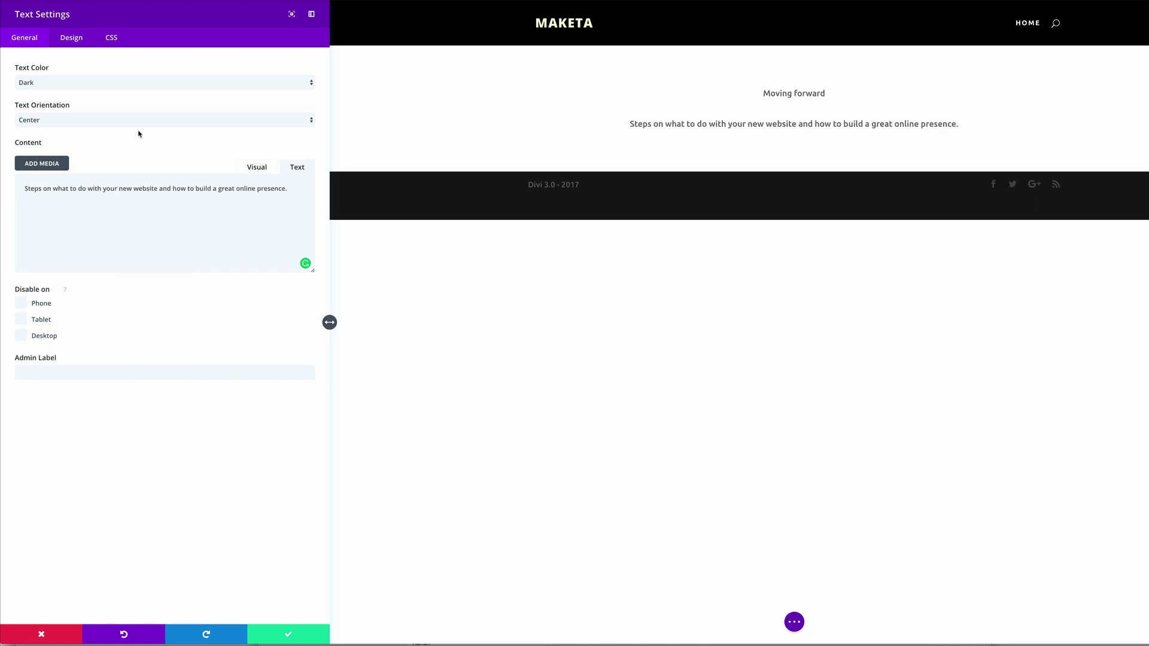
pyautogui.click(73, 43)
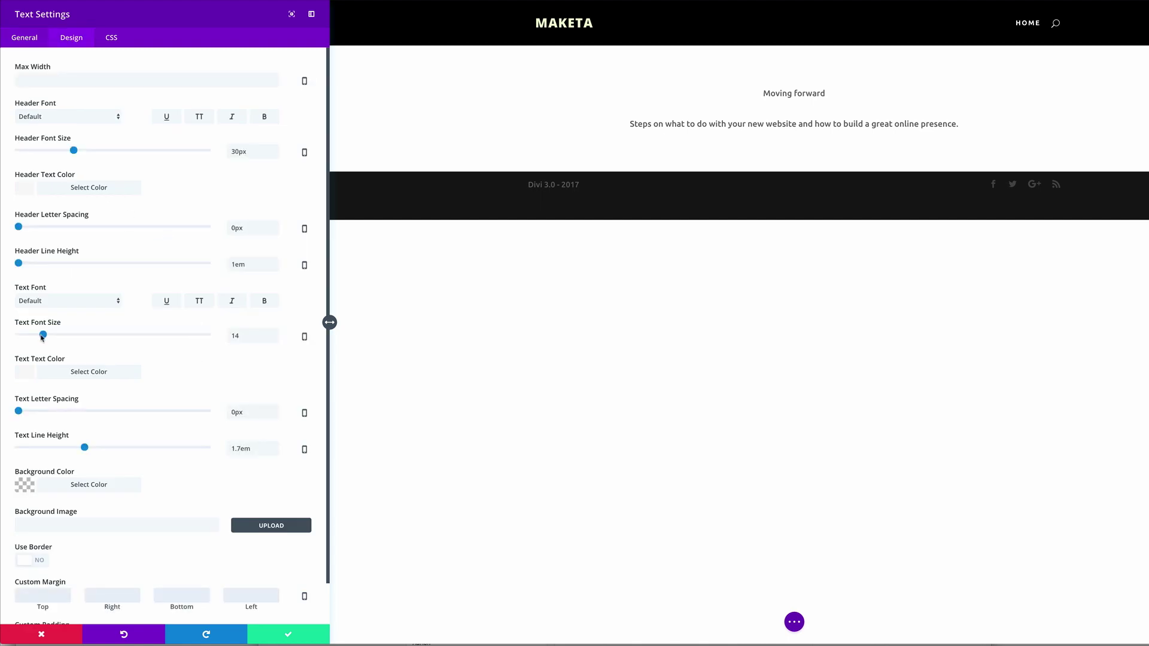
pyautogui.moveTo(44, 338); pyautogui.dragTo(52, 340)
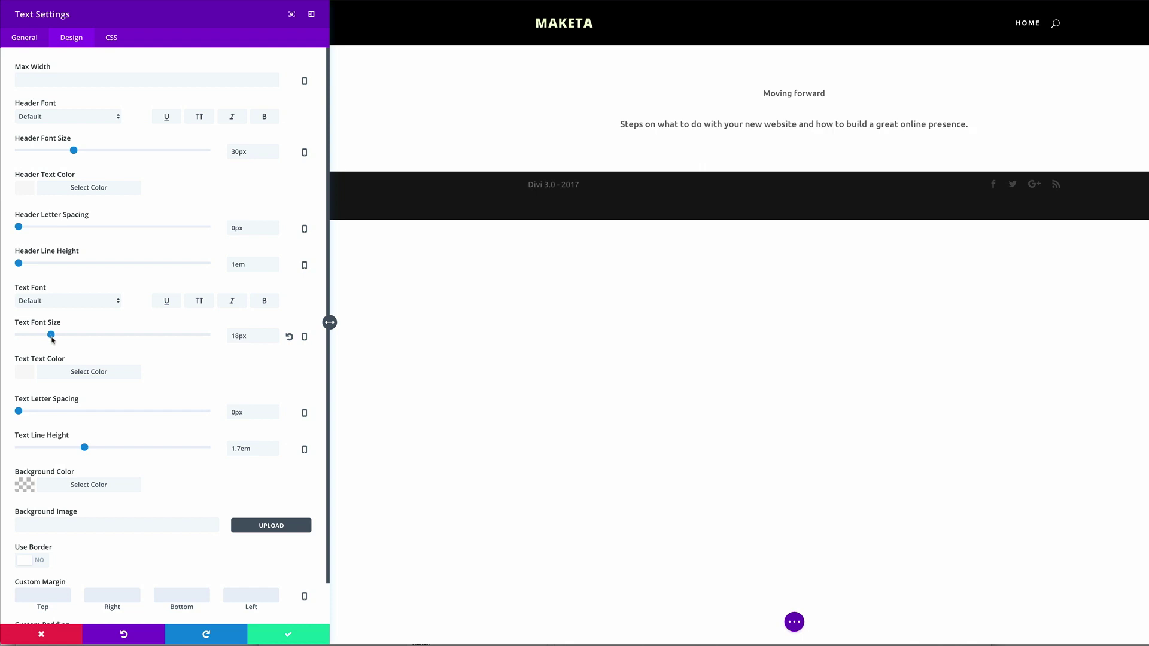
pyautogui.click(289, 636)
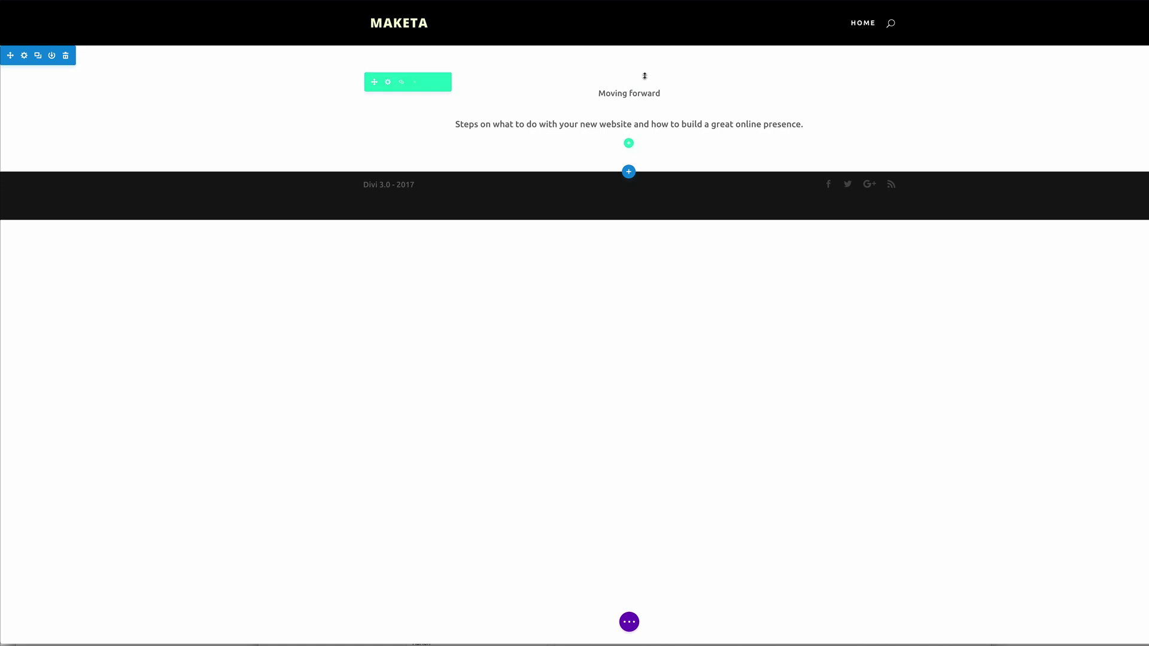
# Step: Style the 'Moving forward' title text at 30px, bold and uppercase (TT), and save
pyautogui.moveTo(633, 90)
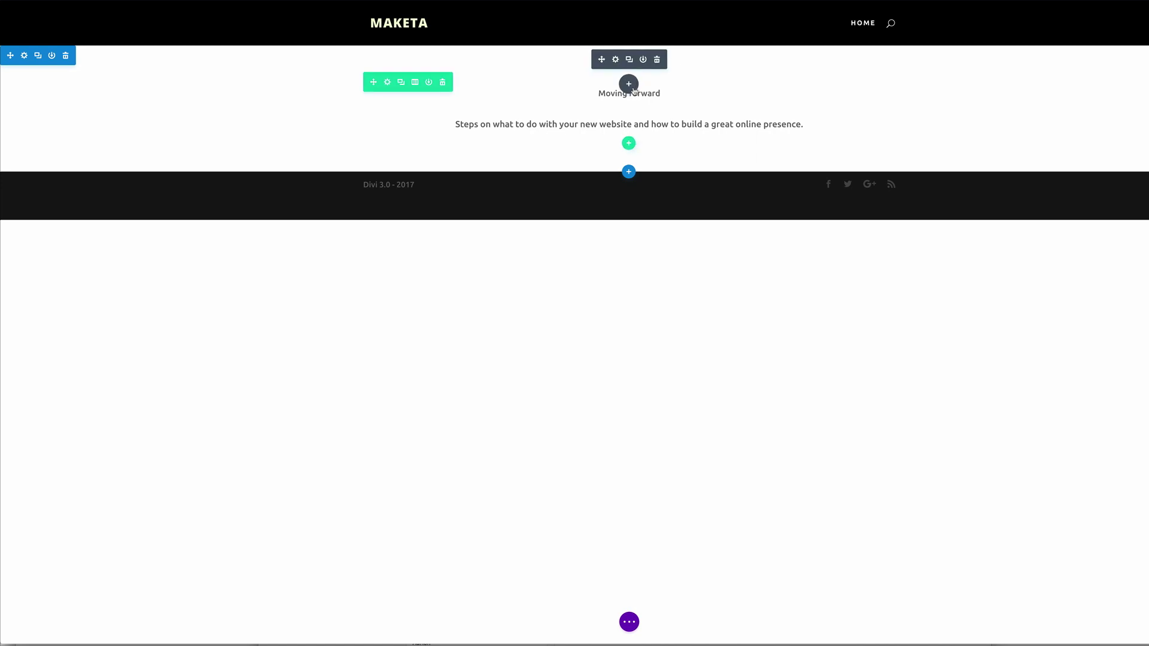
pyautogui.click(616, 60)
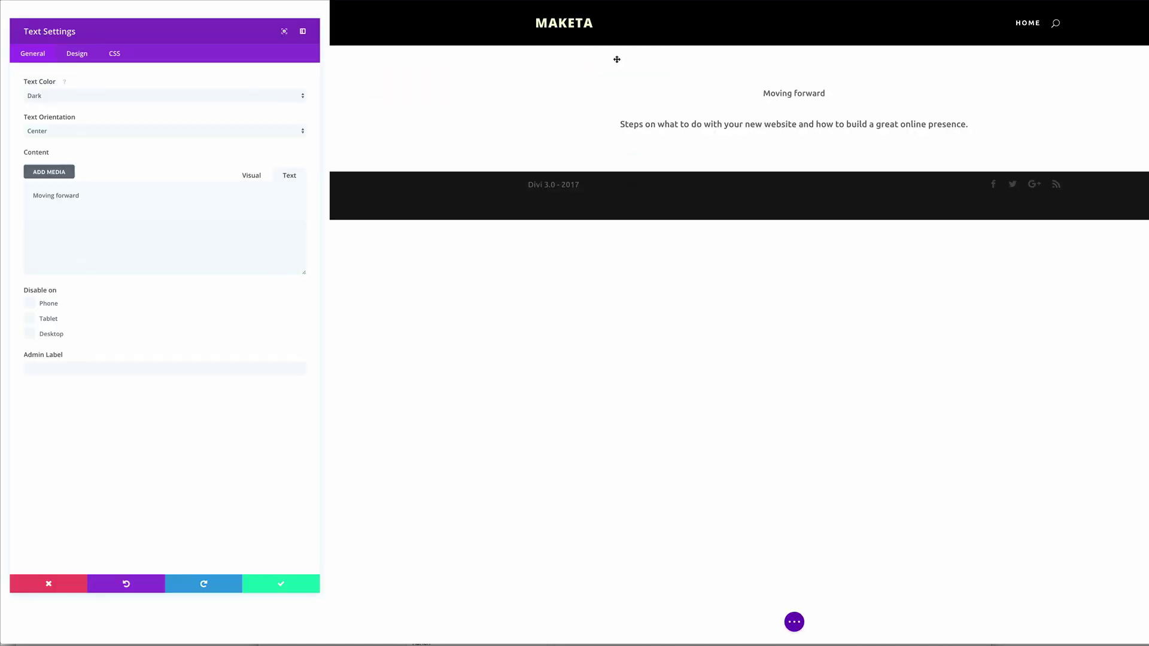
pyautogui.click(73, 38)
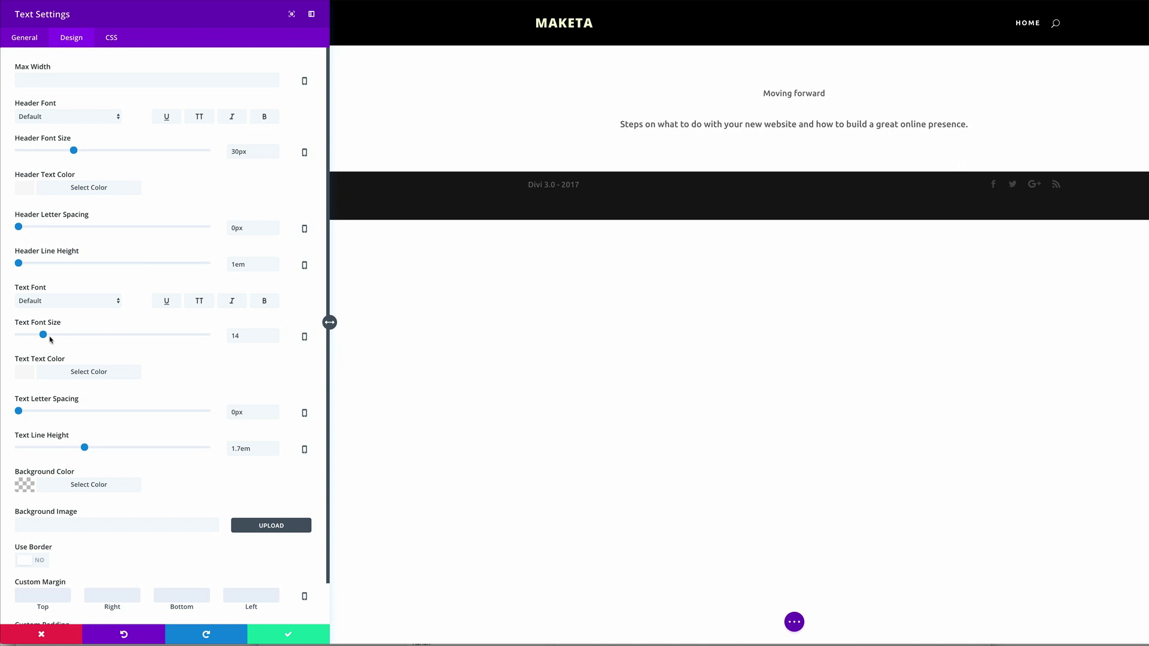
pyautogui.moveTo(46, 336); pyautogui.dragTo(74, 337)
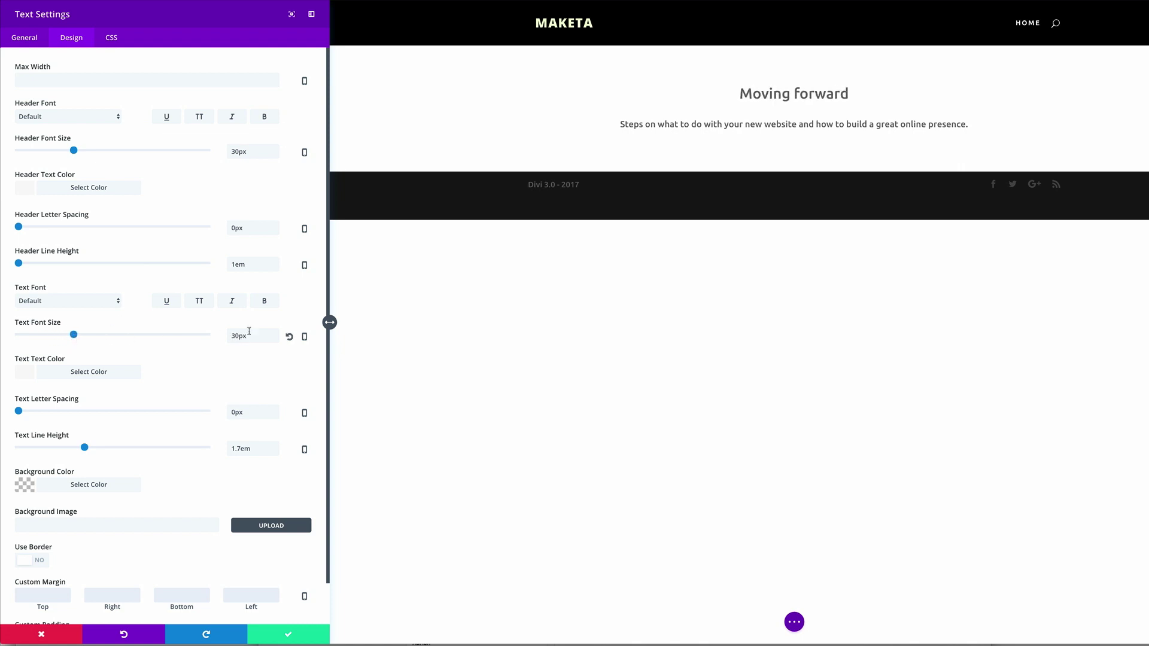
pyautogui.click(269, 303)
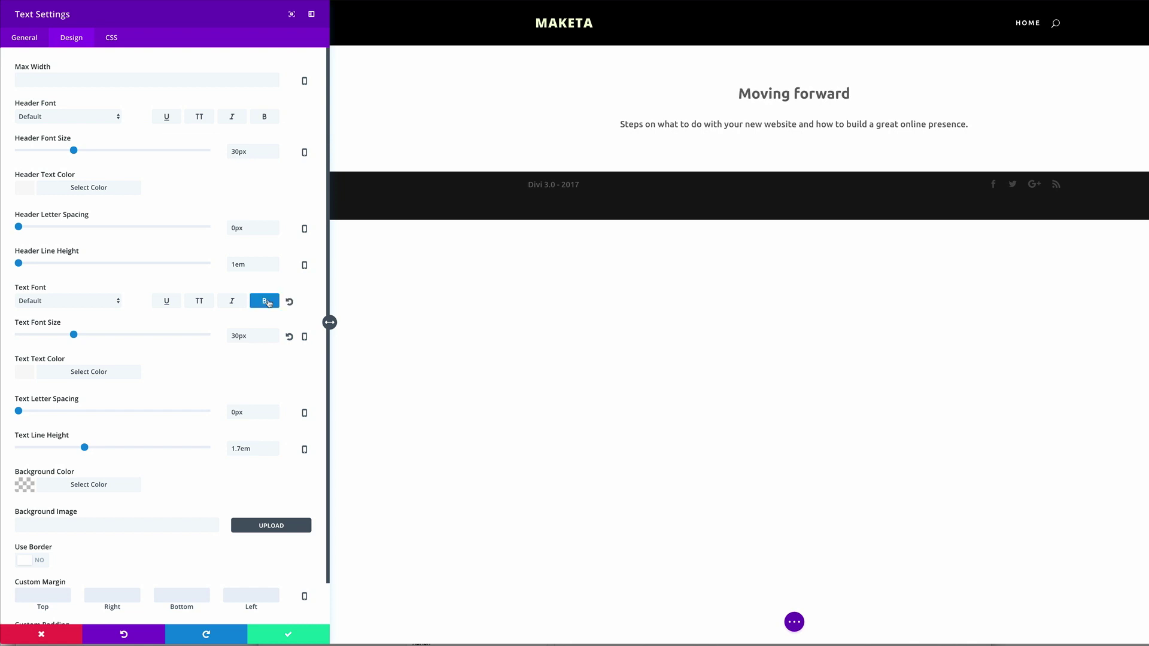
pyautogui.click(198, 301)
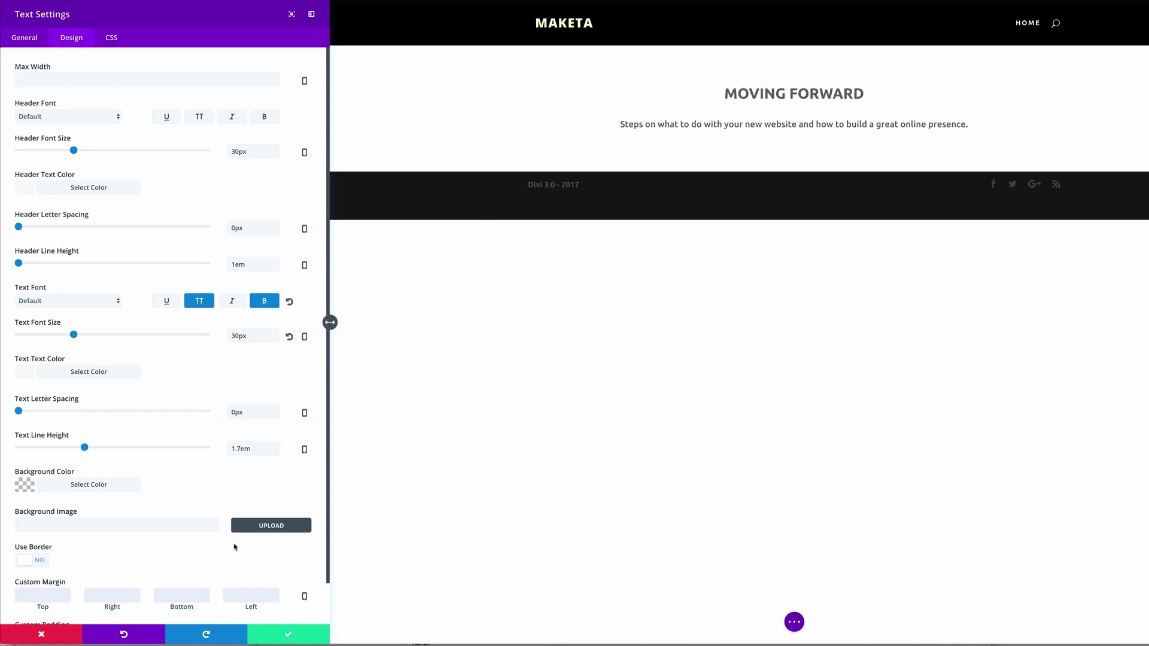
pyautogui.click(287, 635)
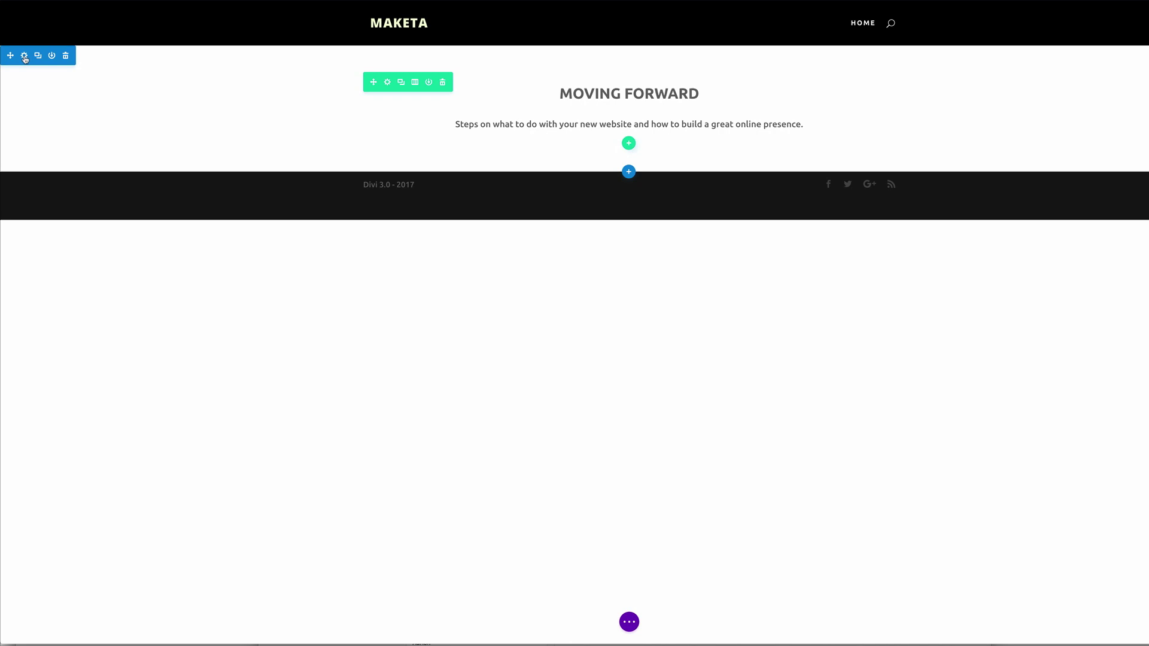
# Step: Set the title section's background colour to light grey #e0e0e0 and save
pyautogui.click(24, 57)
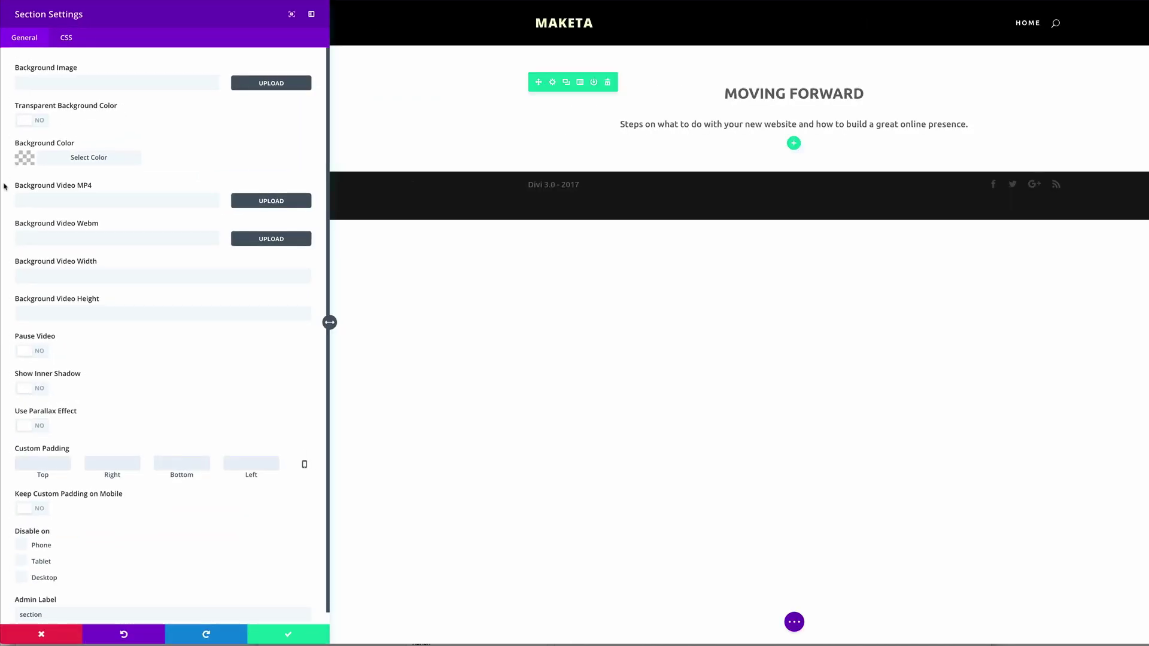
pyautogui.click(22, 160)
pyautogui.moveTo(39, 225); pyautogui.dragTo(19, 208)
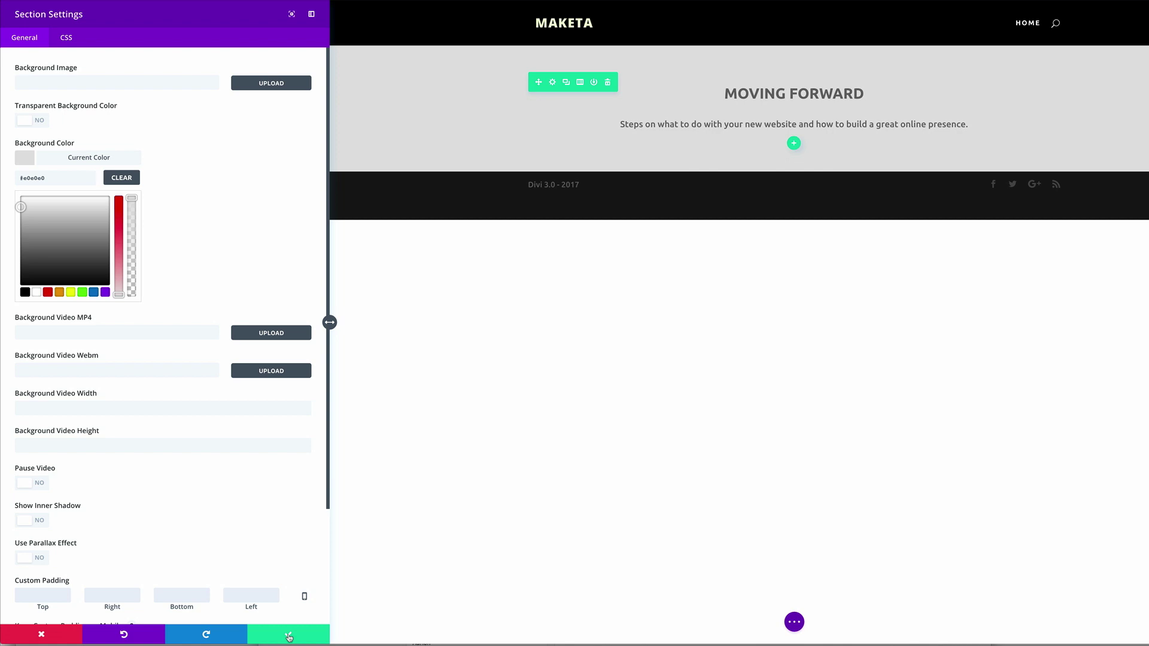
pyautogui.click(289, 637)
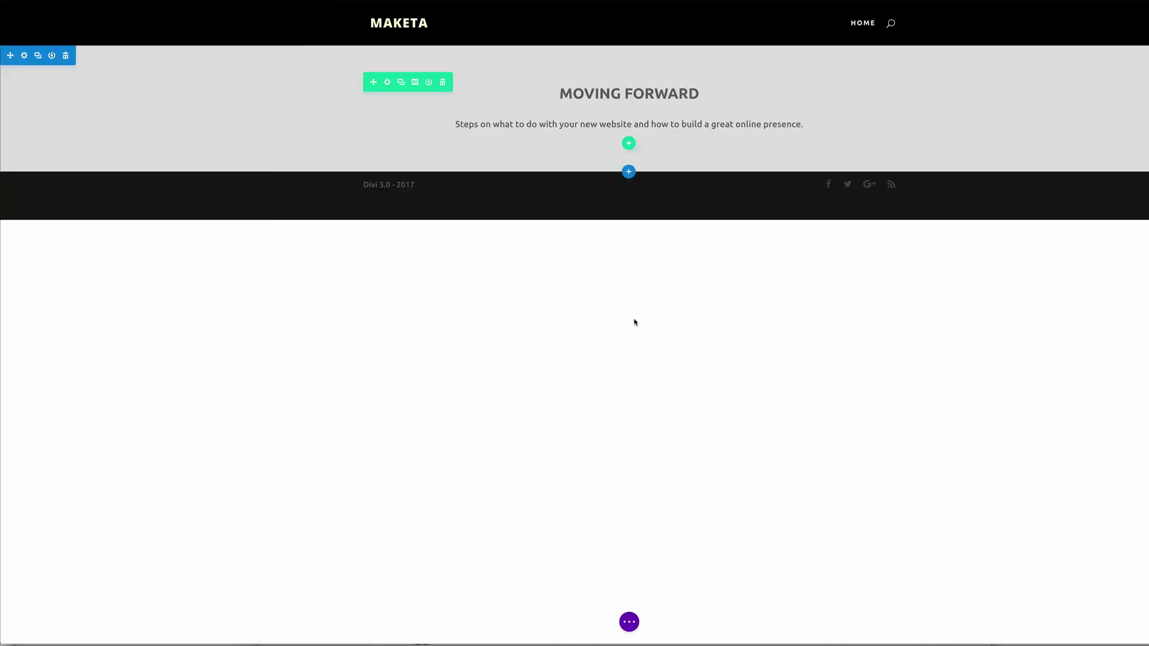
# Step: Add a regular section below the header with a single-column row and a Video module
pyautogui.click(630, 174)
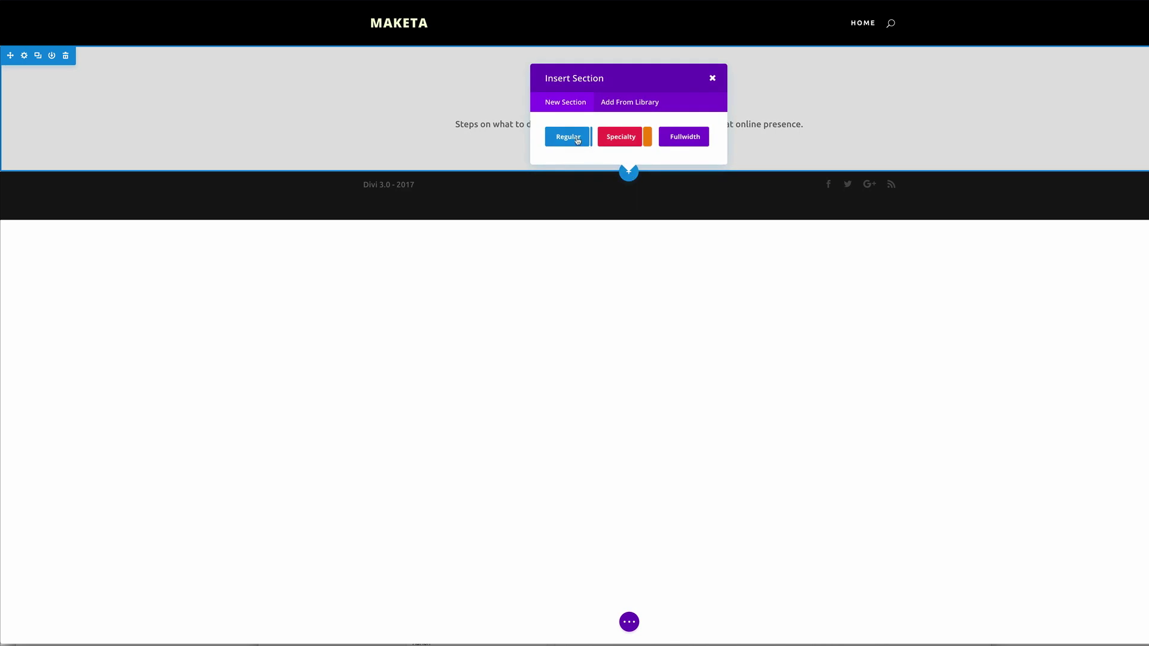
pyautogui.click(577, 140)
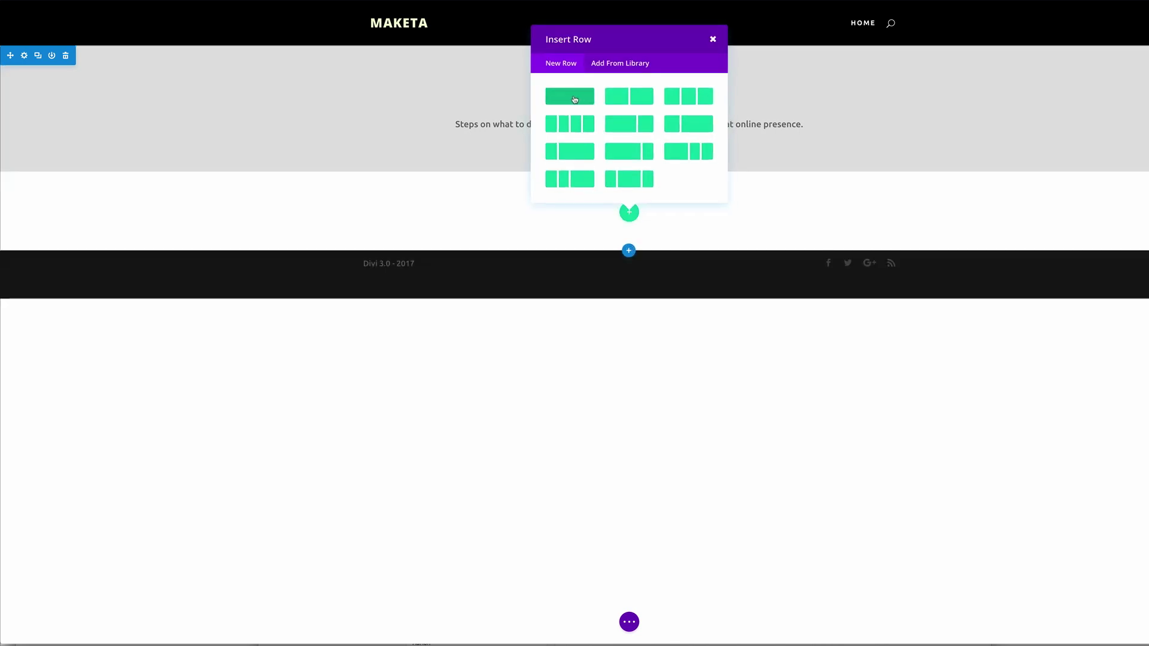
pyautogui.click(575, 99)
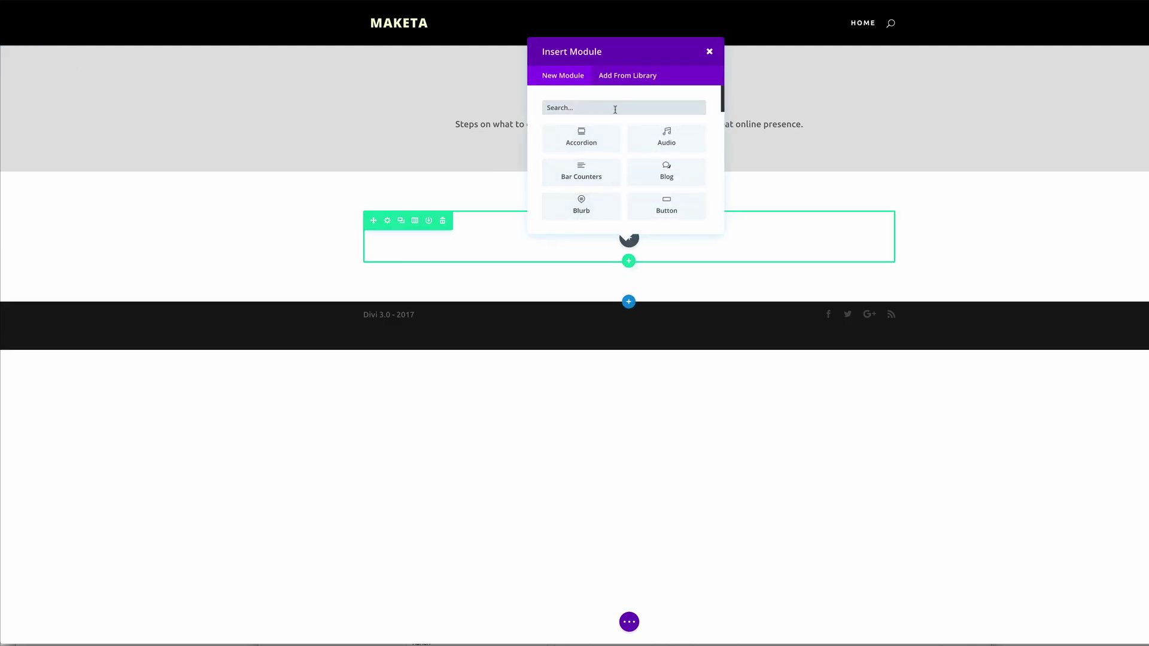
pyautogui.write('vi')
pyautogui.click(581, 171)
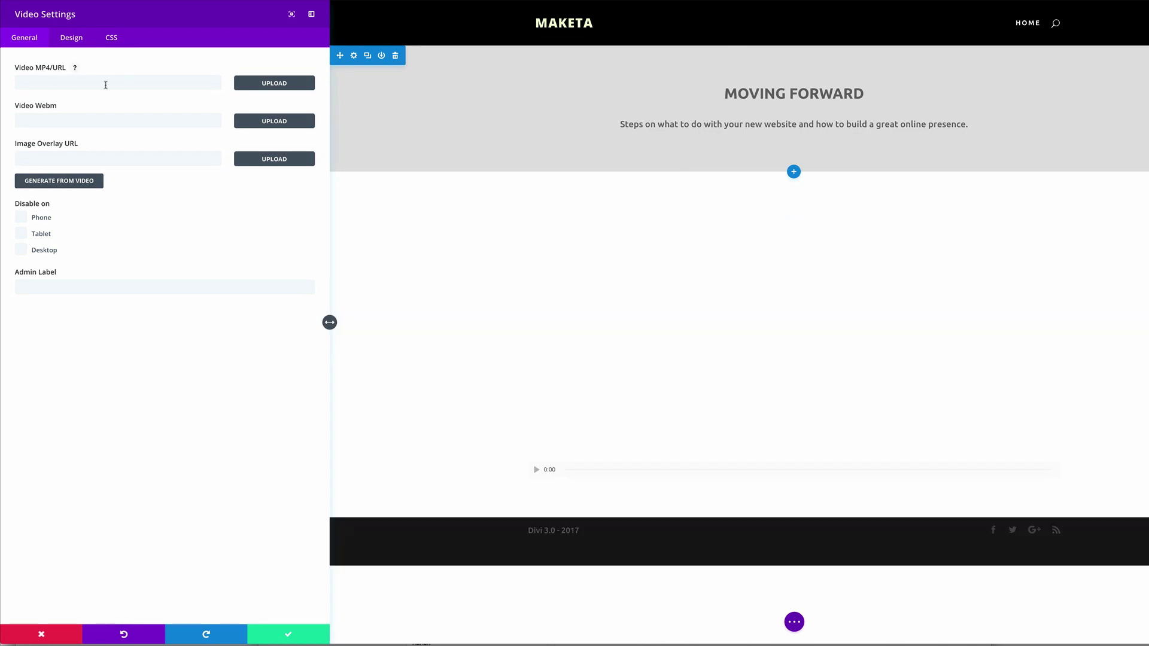
# Step: Paste the Vimeo link into the video URL field and save the video settings
pyautogui.click(82, 85)
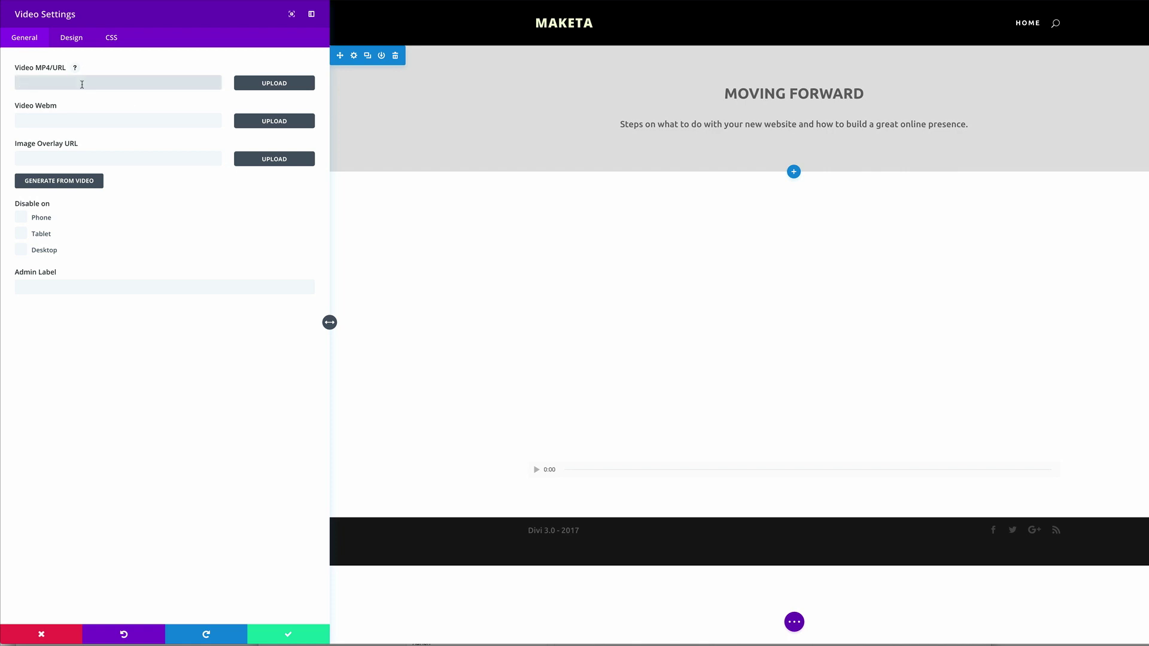
pyautogui.write('https://vimeo.com/205175845')
pyautogui.moveTo(313, 641)
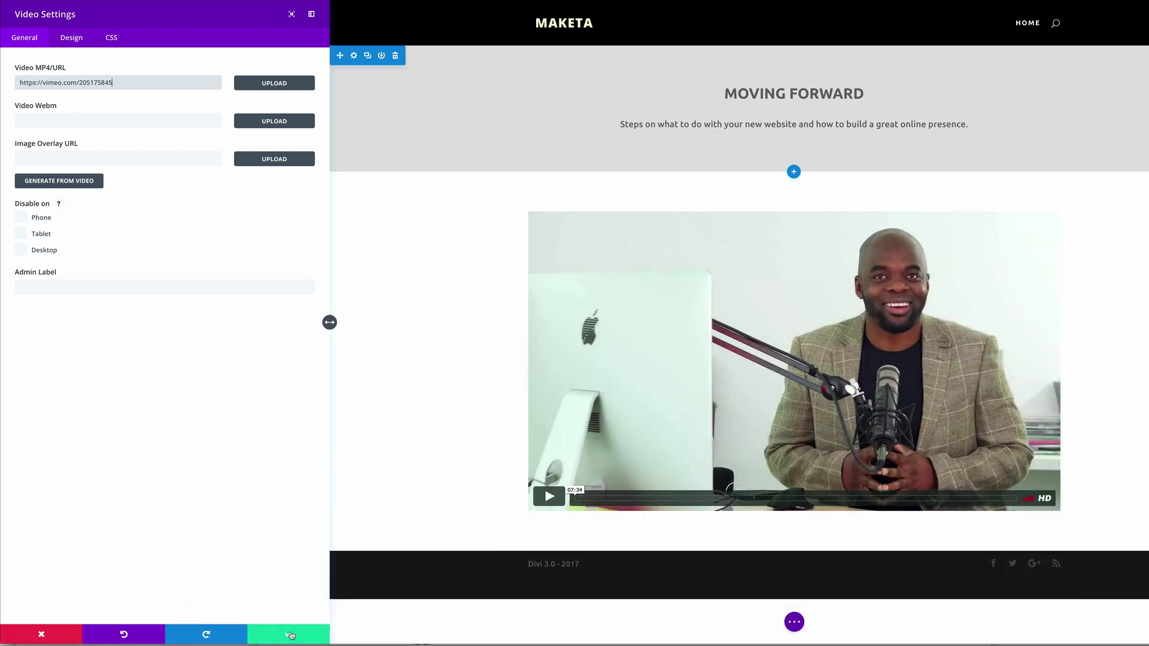
pyautogui.click(290, 635)
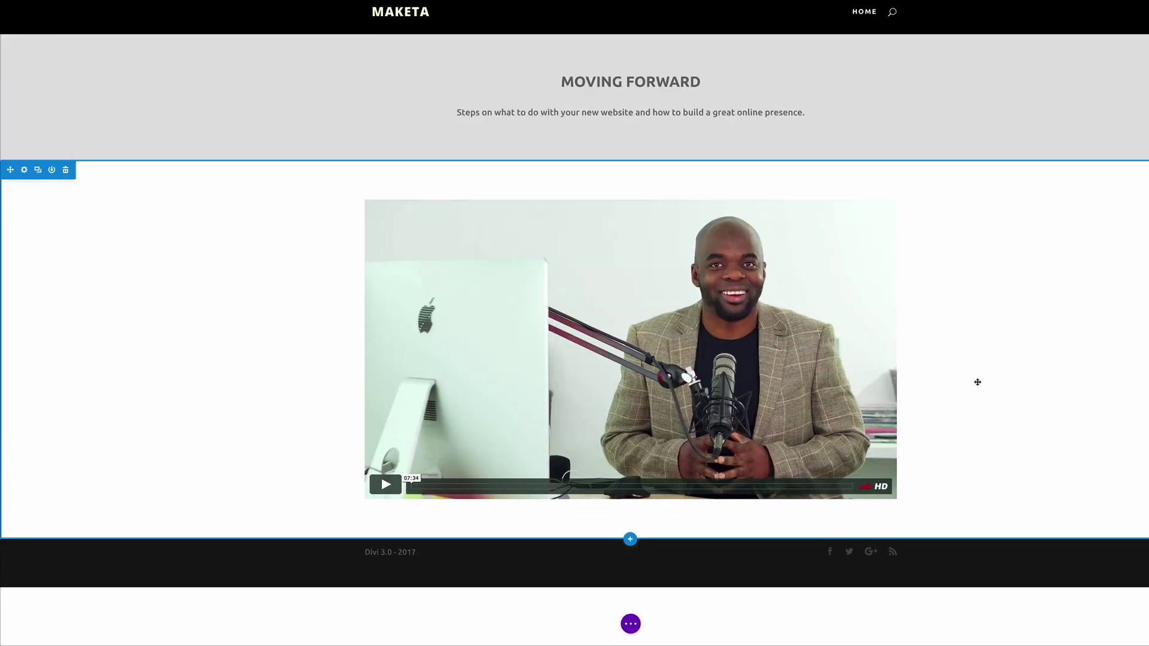
# Step: Add a regular section with a 1/4–3/4 row below the video, with an Image module in the left column
pyautogui.click(630, 540)
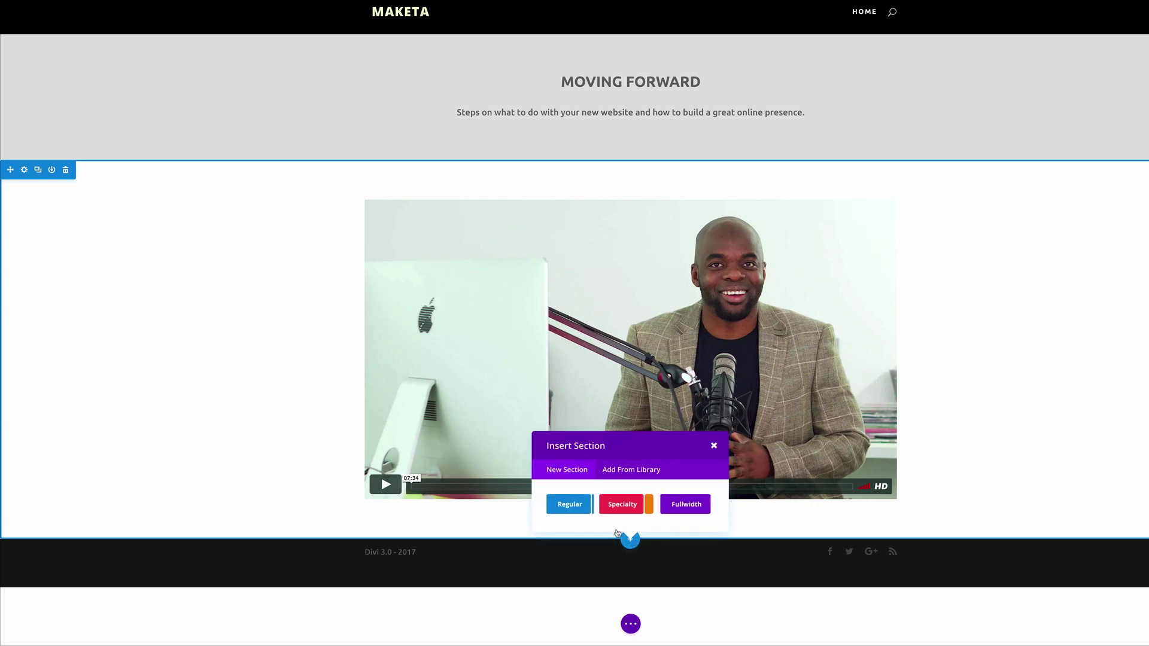
pyautogui.click(571, 505)
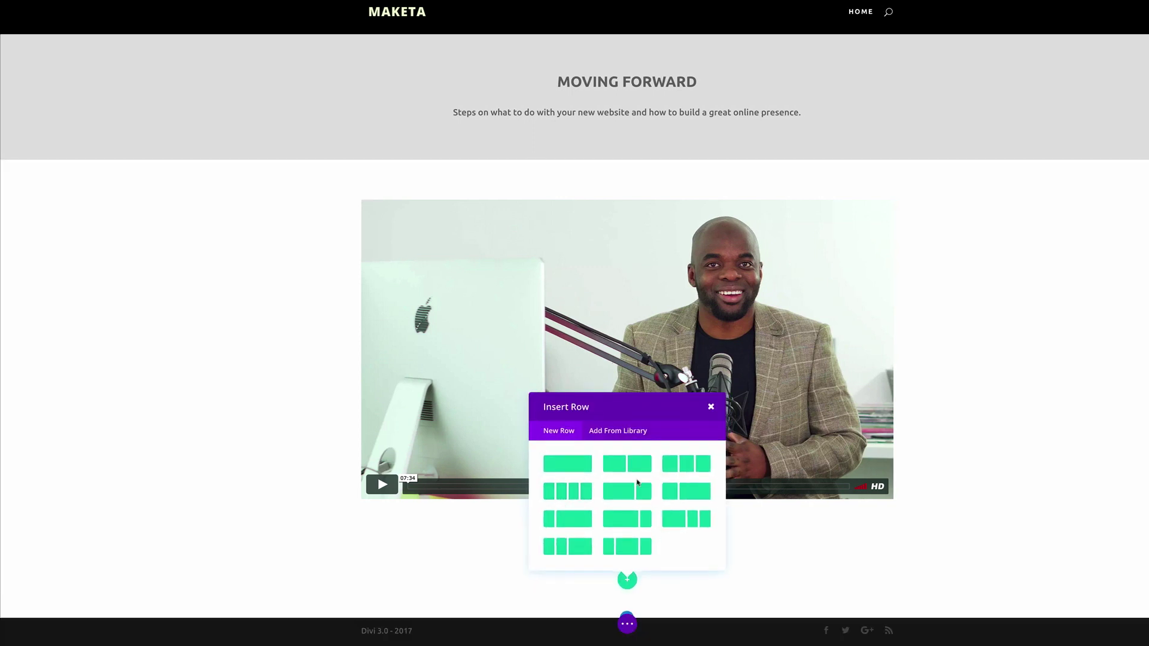
pyautogui.click(694, 493)
pyautogui.scroll(-1, 461, 504)
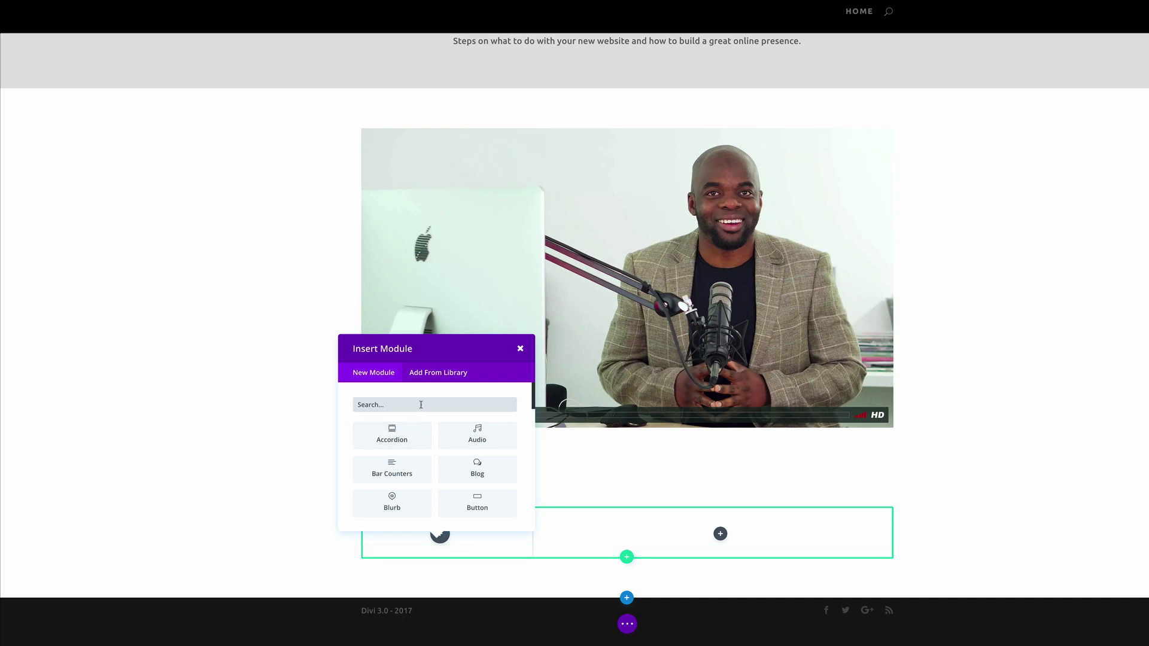
pyautogui.write('image')
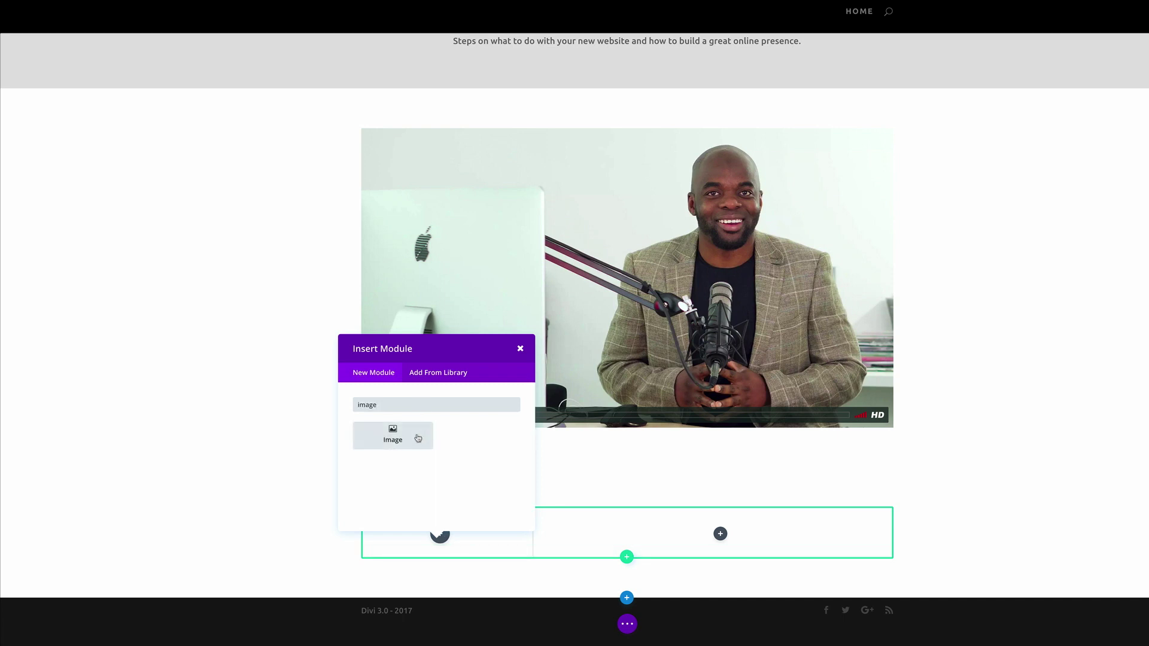
pyautogui.click(414, 438)
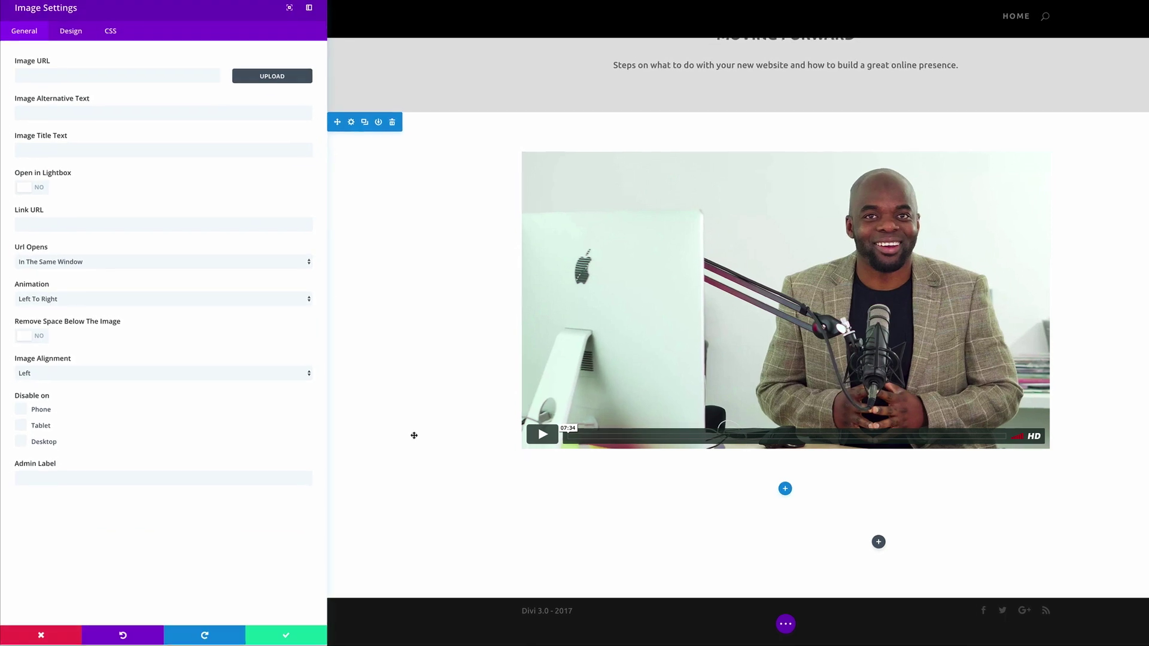
pyautogui.click(270, 82)
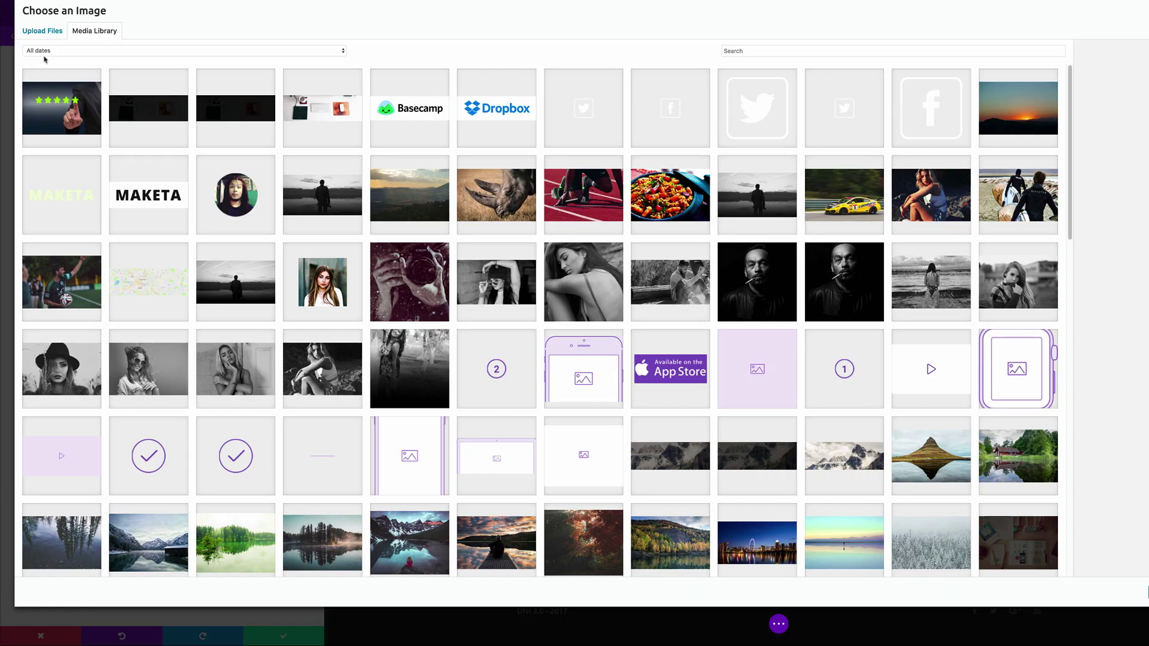
# Step: Upload shutterstock_569183626.jpg and insert it into the Image module
pyautogui.click(39, 33)
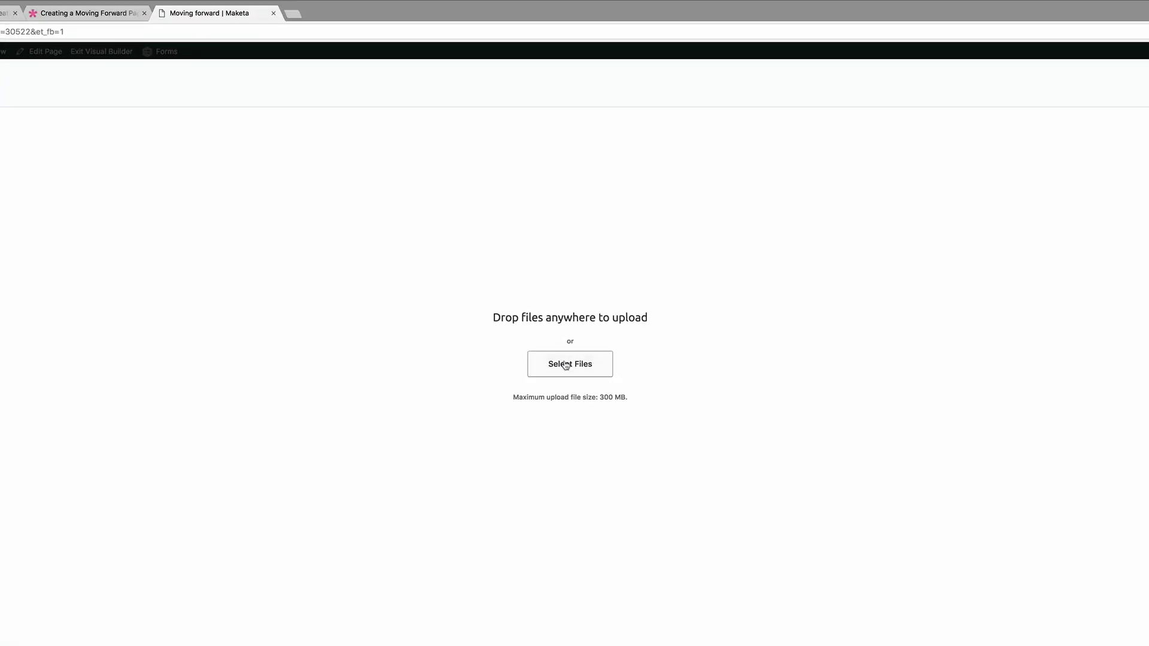
pyautogui.click(616, 258)
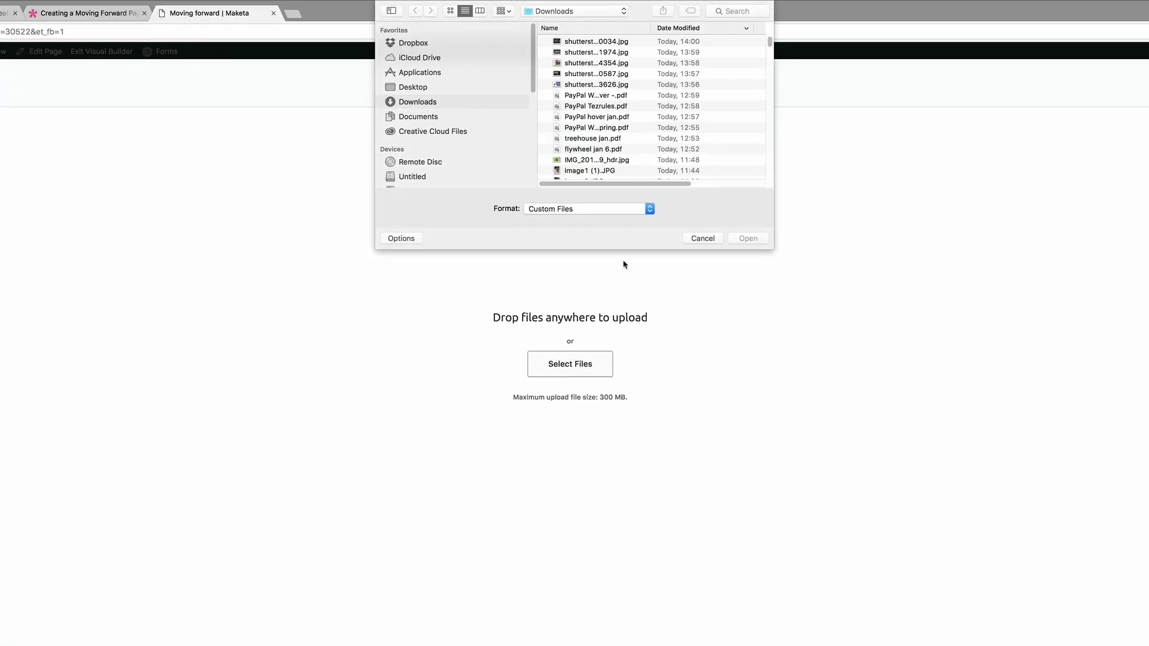
pyautogui.moveTo(772, 250); pyautogui.dragTo(881, 383)
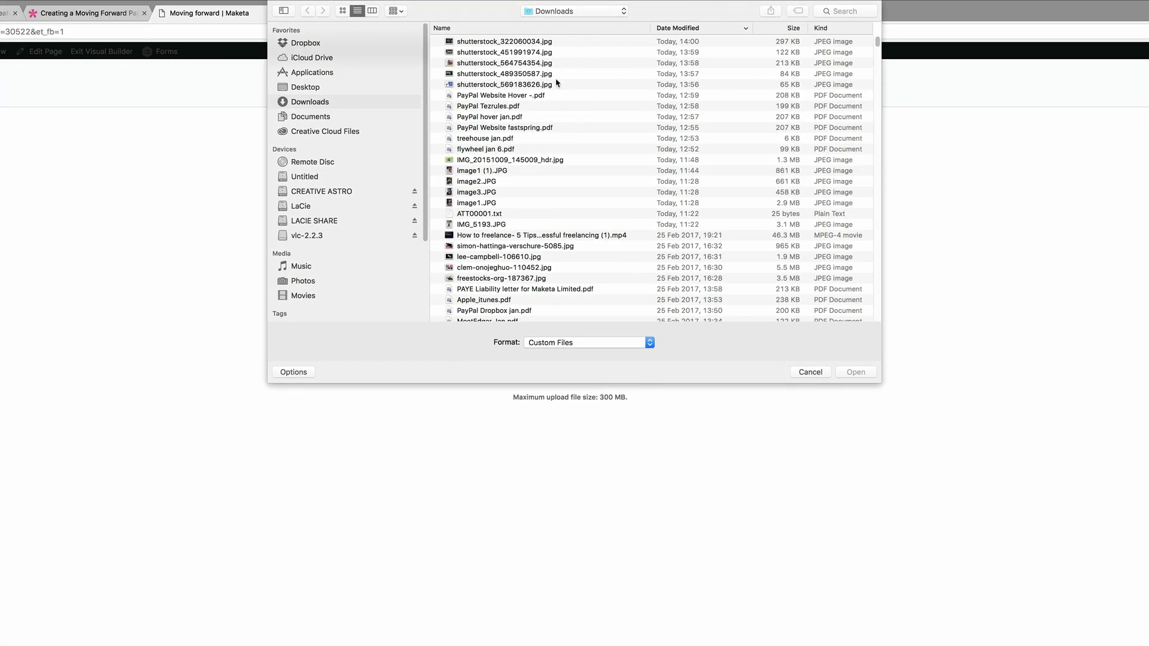
pyautogui.click(512, 84)
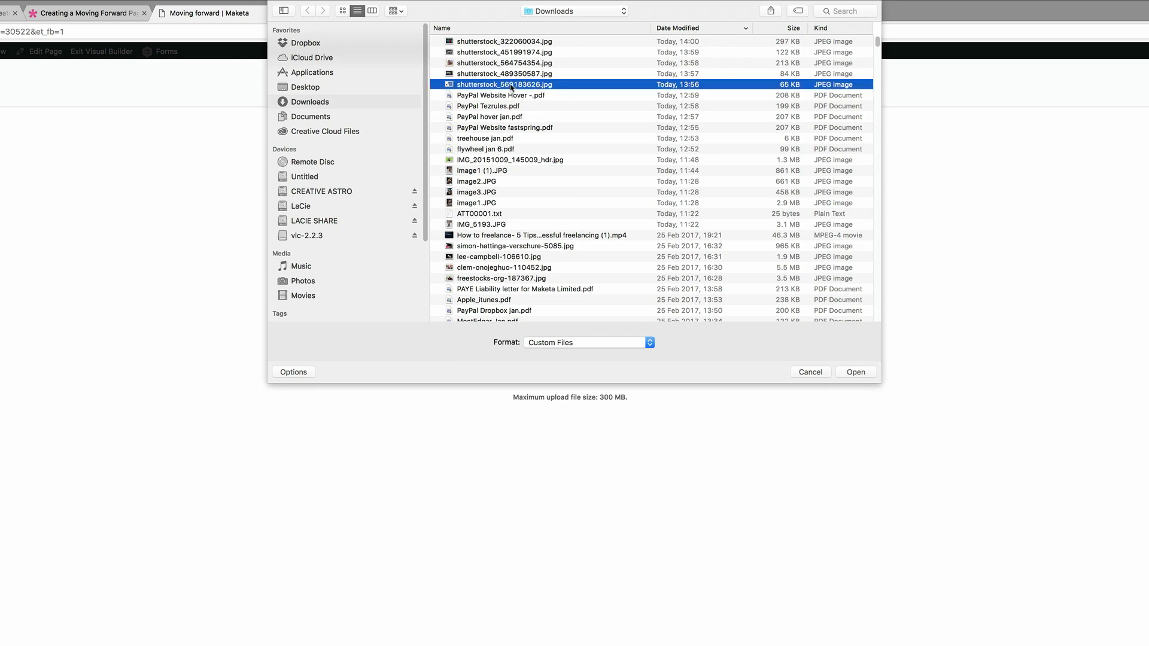
pyautogui.click(854, 372)
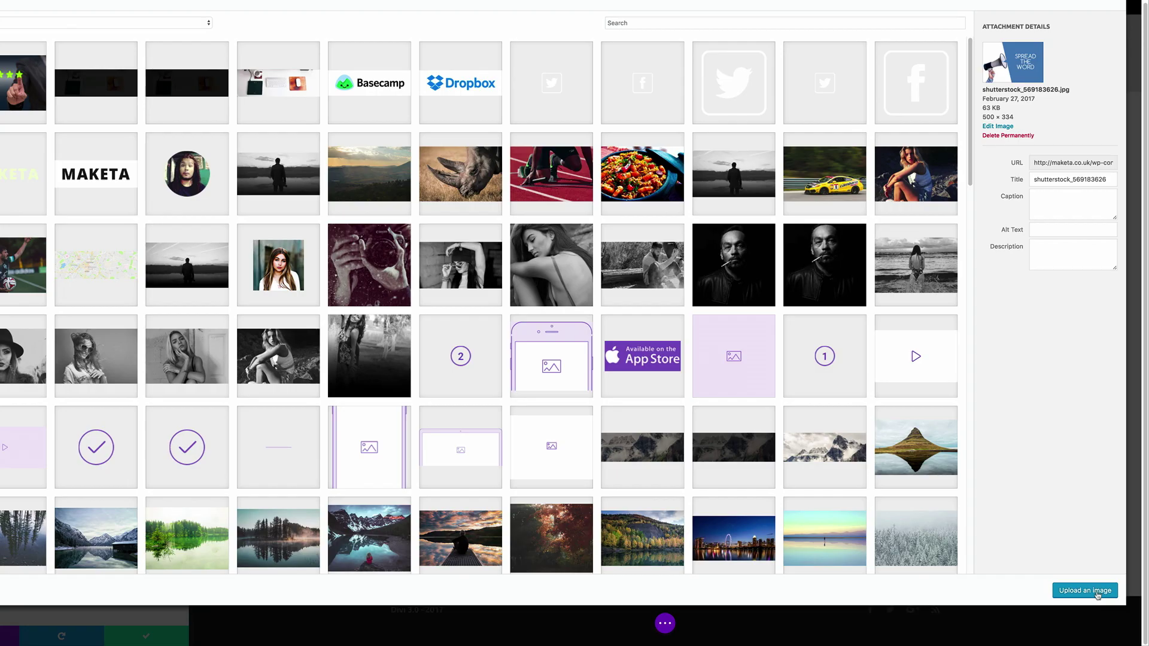
pyautogui.click(1098, 595)
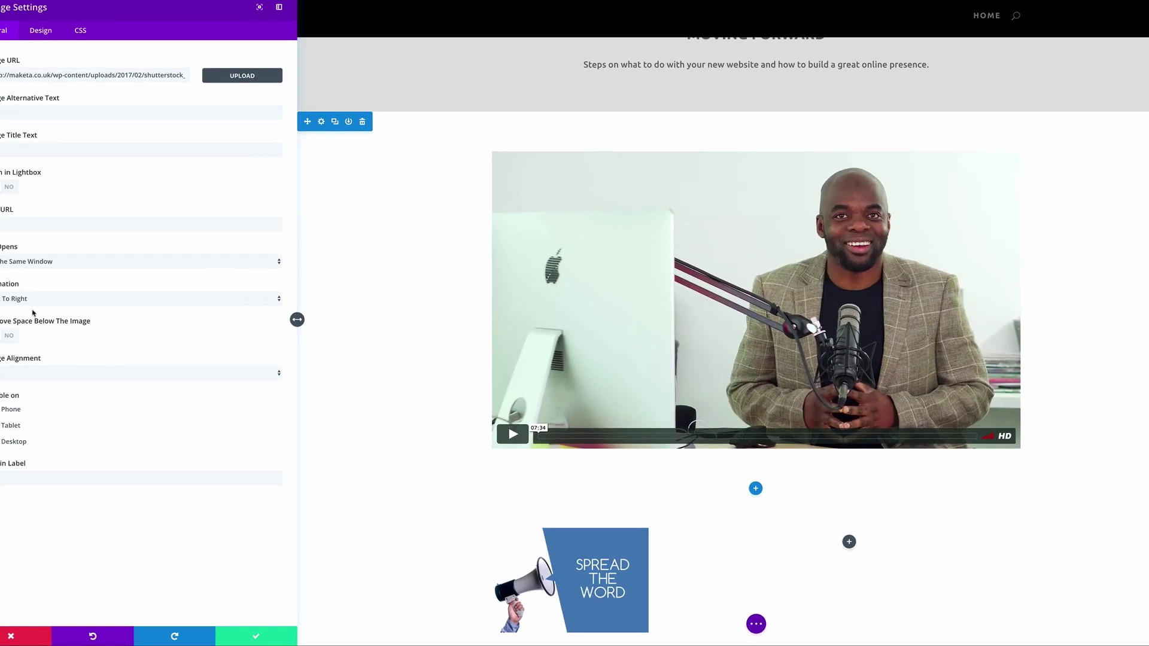
# Step: Set the image's animation to No Animation and save the module
pyautogui.click(57, 303)
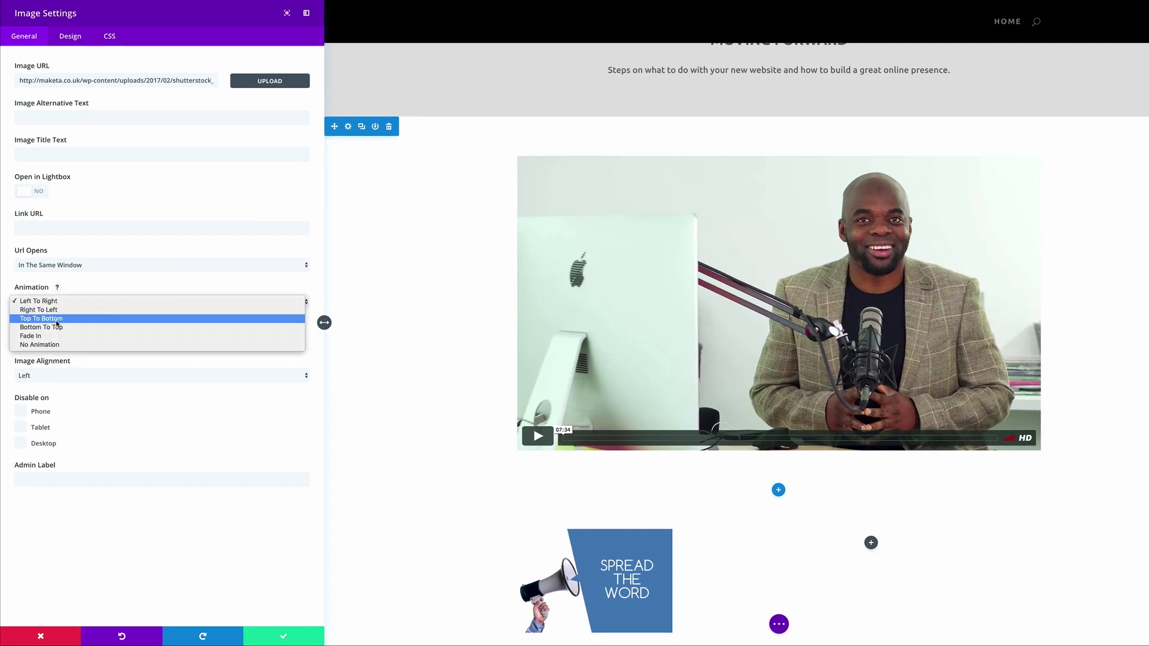
pyautogui.click(50, 346)
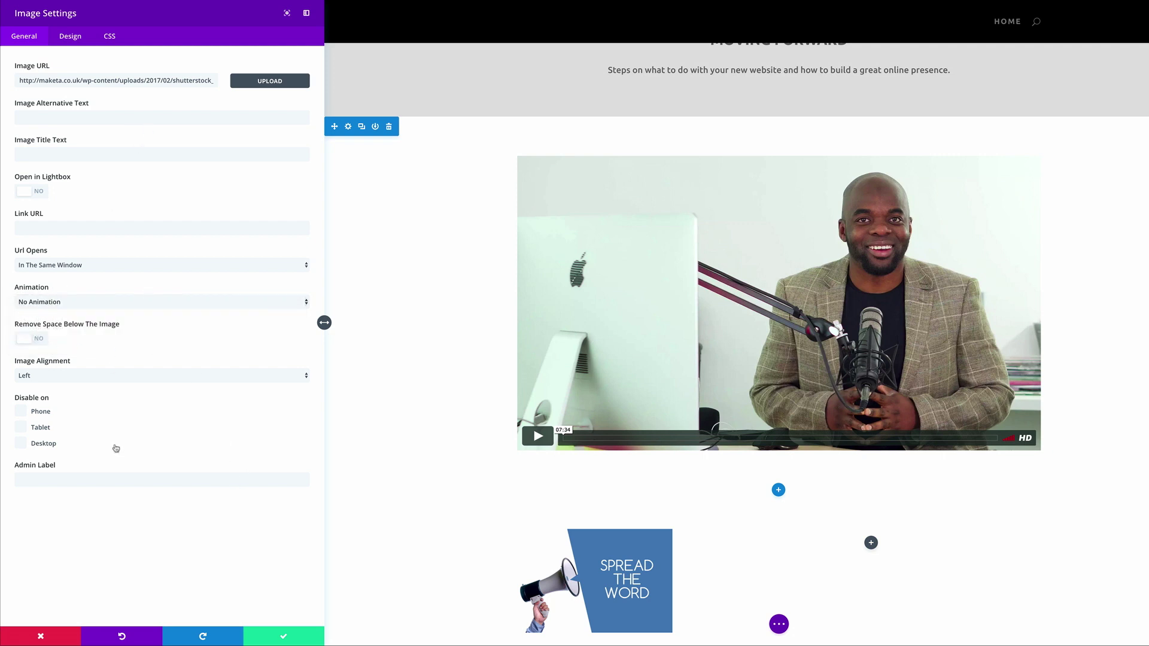
pyautogui.click(283, 640)
pyautogui.scroll(-1, 549, 520)
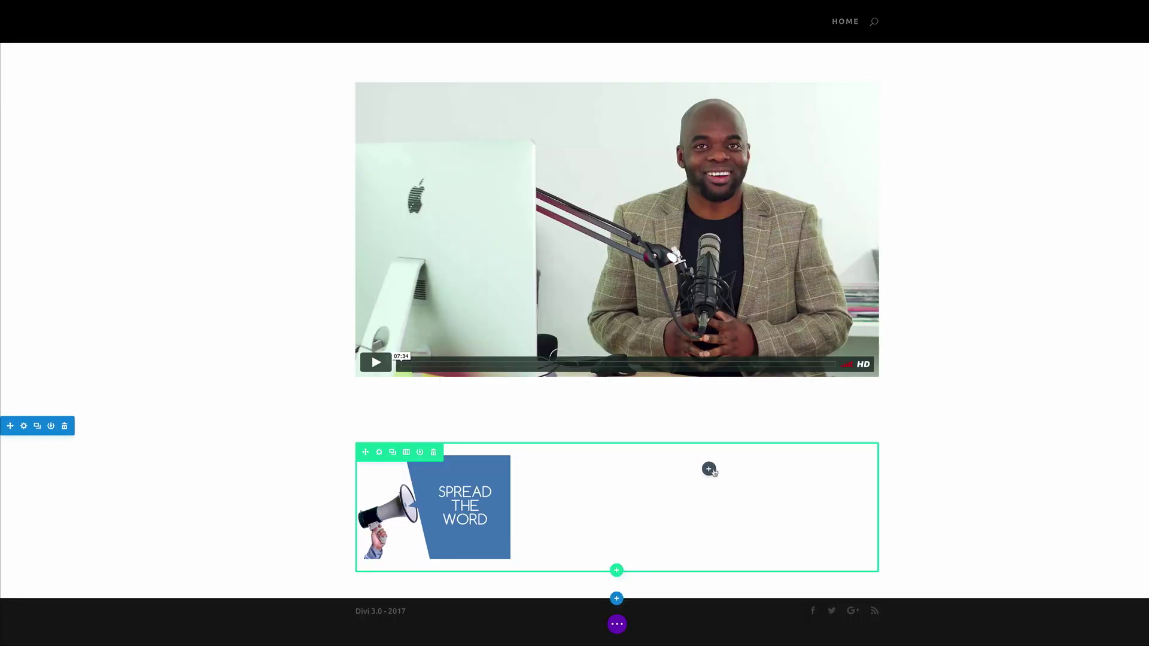
# Step: Add a Text module in the right column containing the pasted Spread the word article
pyautogui.click(708, 470)
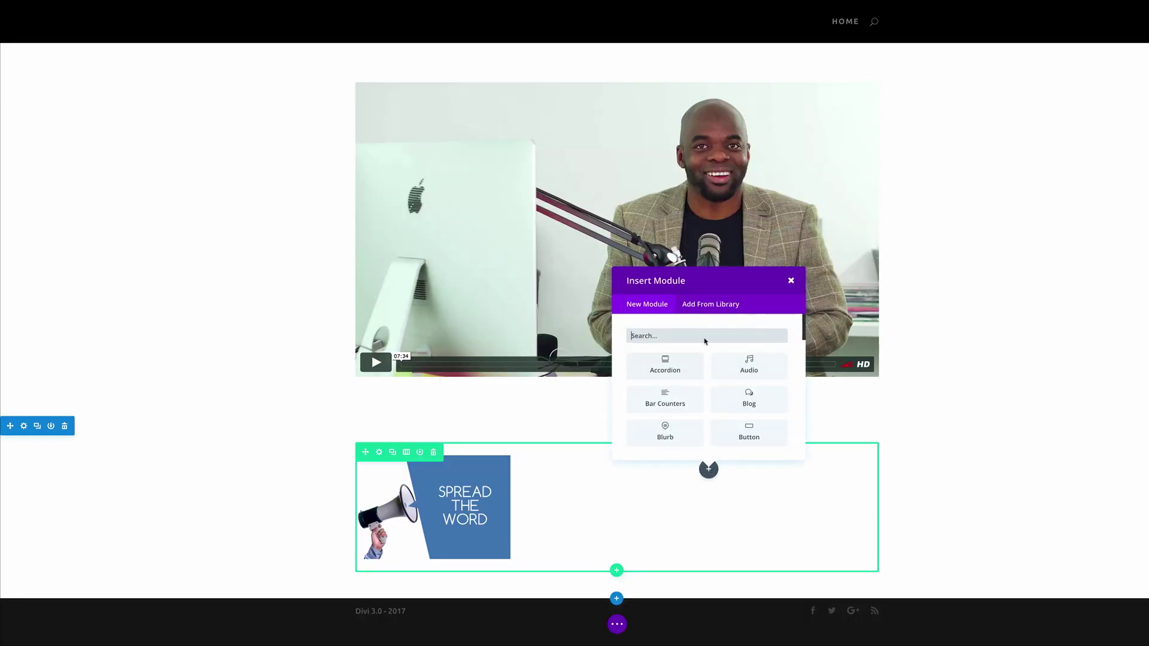
pyautogui.write('text')
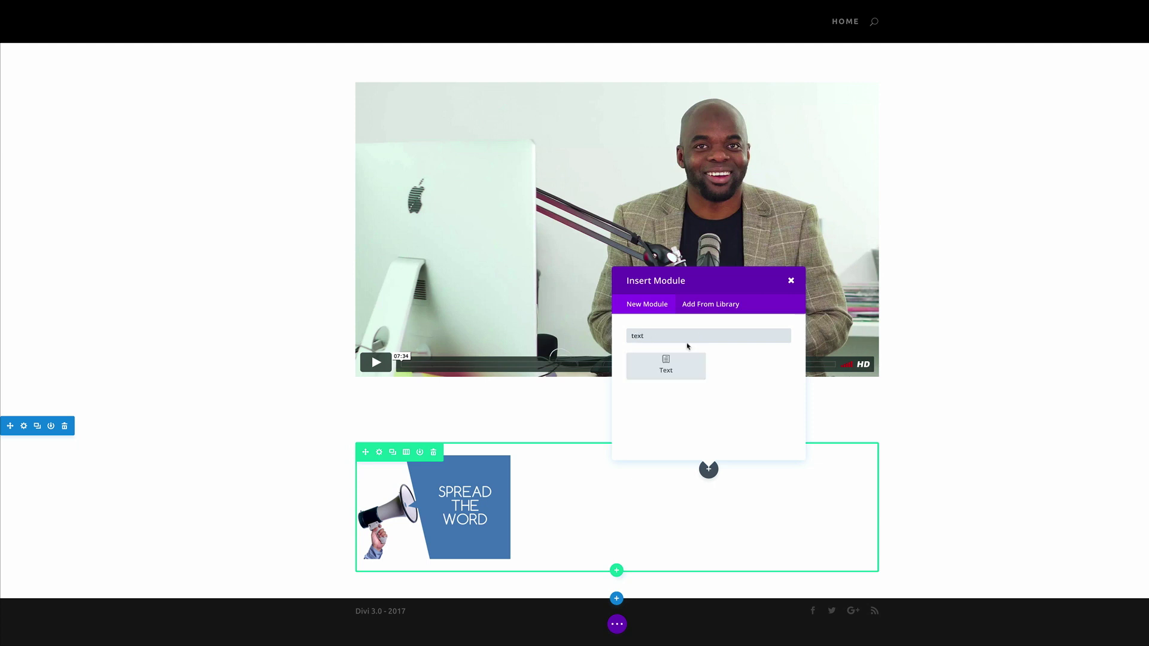
pyautogui.click(663, 363)
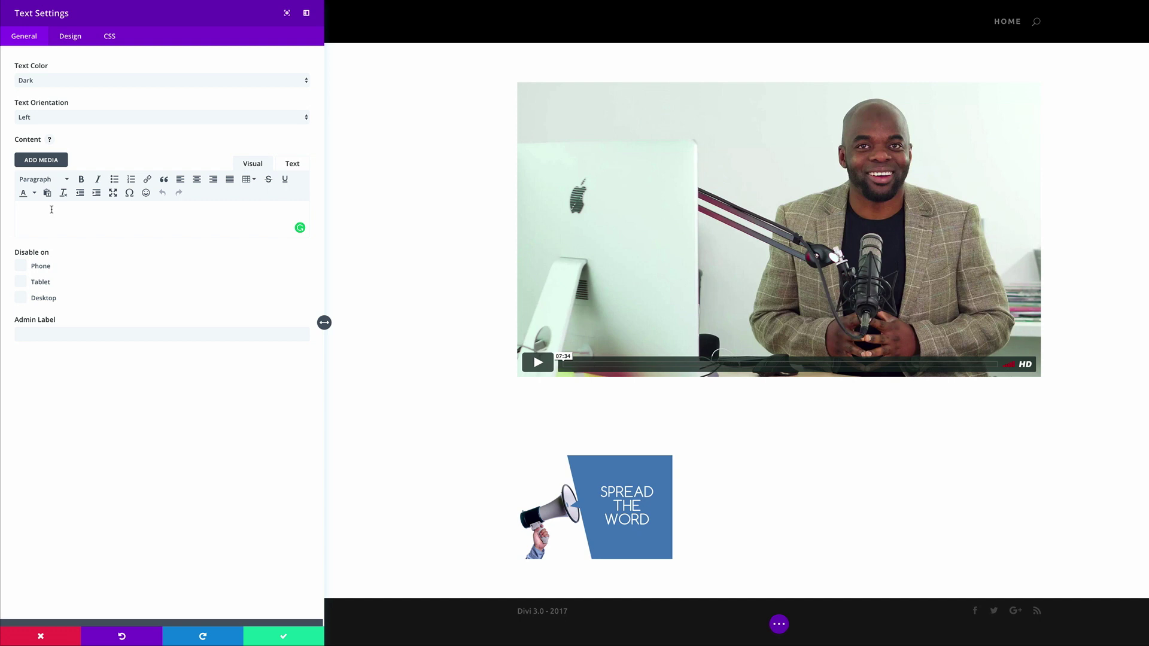
pyautogui.write("1. Spread the word When your website goes live, the most important thing to do initially is drive traffic to it. This will help google index it faster and start improving your SEO rankings immediately. Here are some ways to consider getting the word out: • Email Newsletter – if you have a newsletter or email list, be sure to let them know that the new site has launched and even more importantly, how it can help their business or add value to them. Mailchimp is what I use and highly recommend. • Social Media – use your network of Facebook friends, family or co-workers to get the word out. You'd be surprised how far one post can go when it's shared and liked. Also, if you're active on Linked In, Instagram or other socials, share away!! • Word of Mouth – word of mouth is still the most powerful referral. If you're as excited as we are when your site launches, tell those around you! Get their opinion and see what they think about your new online presence. That's valuable feedback that may come in handy when considering changes and additions to the site moving forward.")
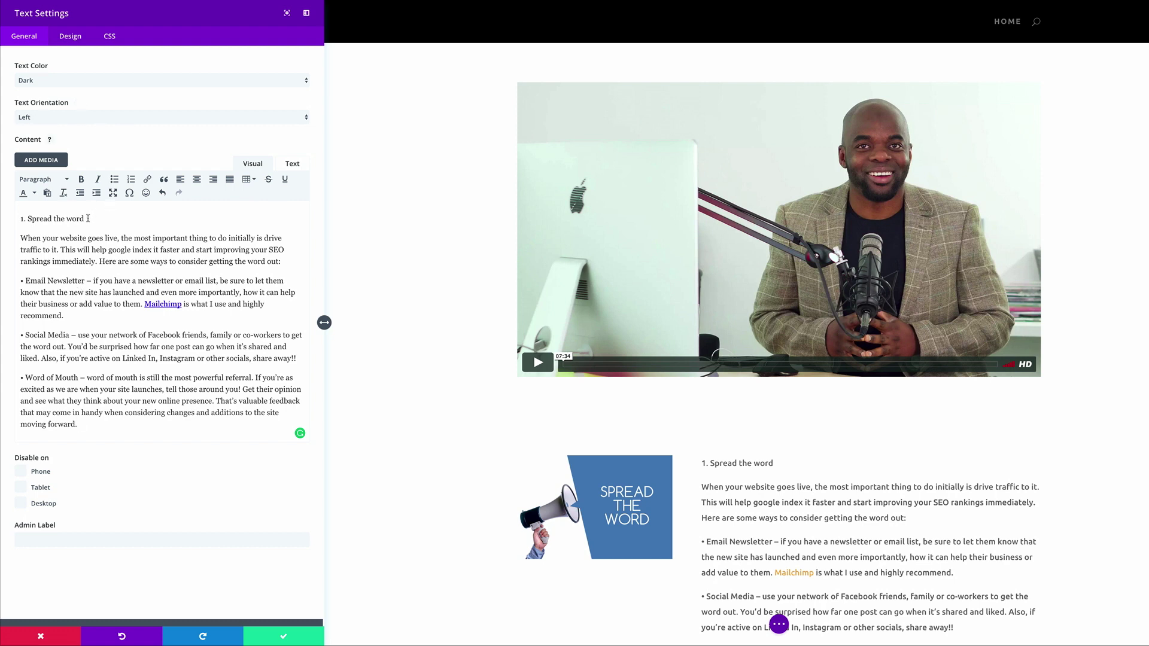
pyautogui.click(284, 639)
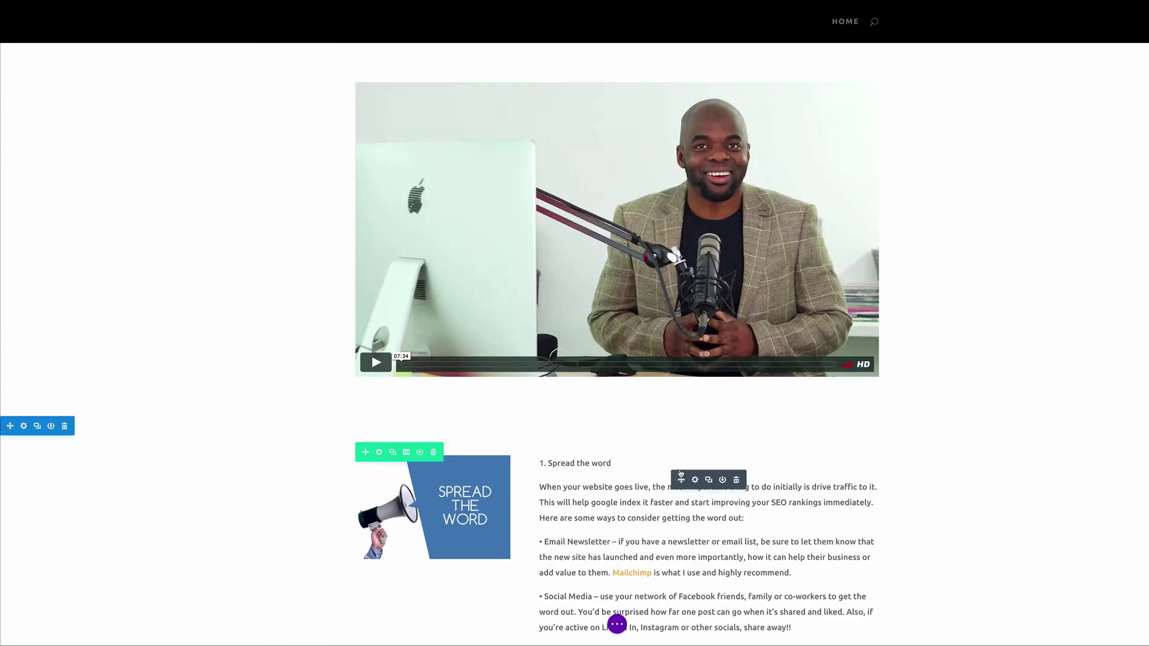
pyautogui.scroll(-3, 680, 473)
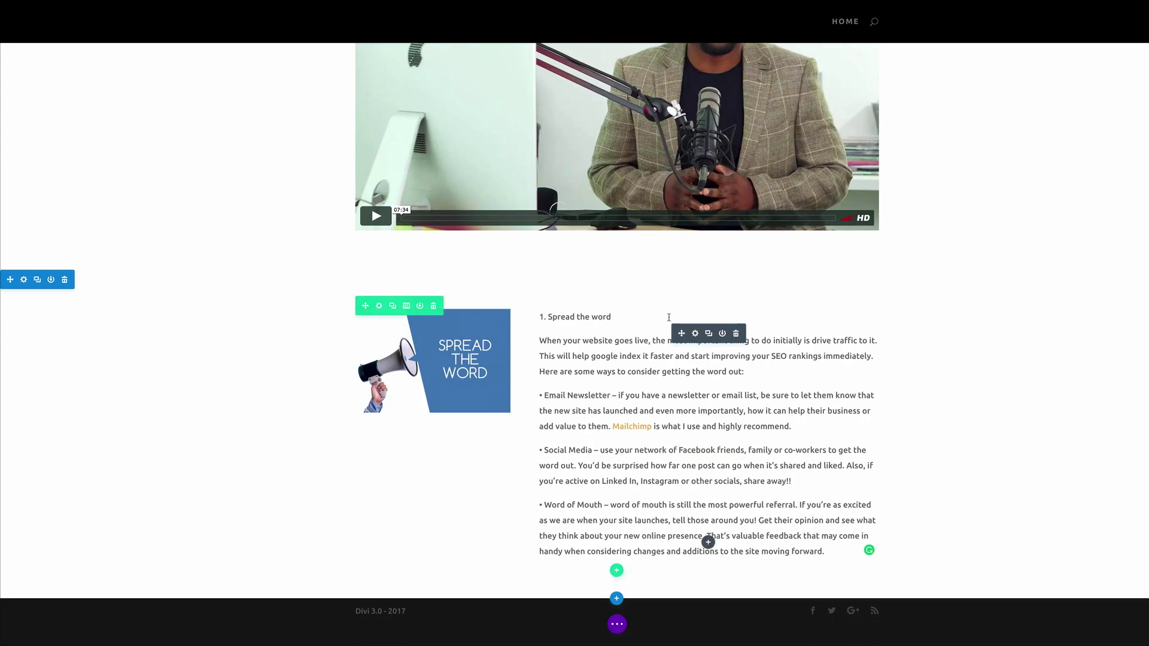
# Step: Format the '1. Spread the word' line as an H1 heading directly on the page
pyautogui.click(613, 315)
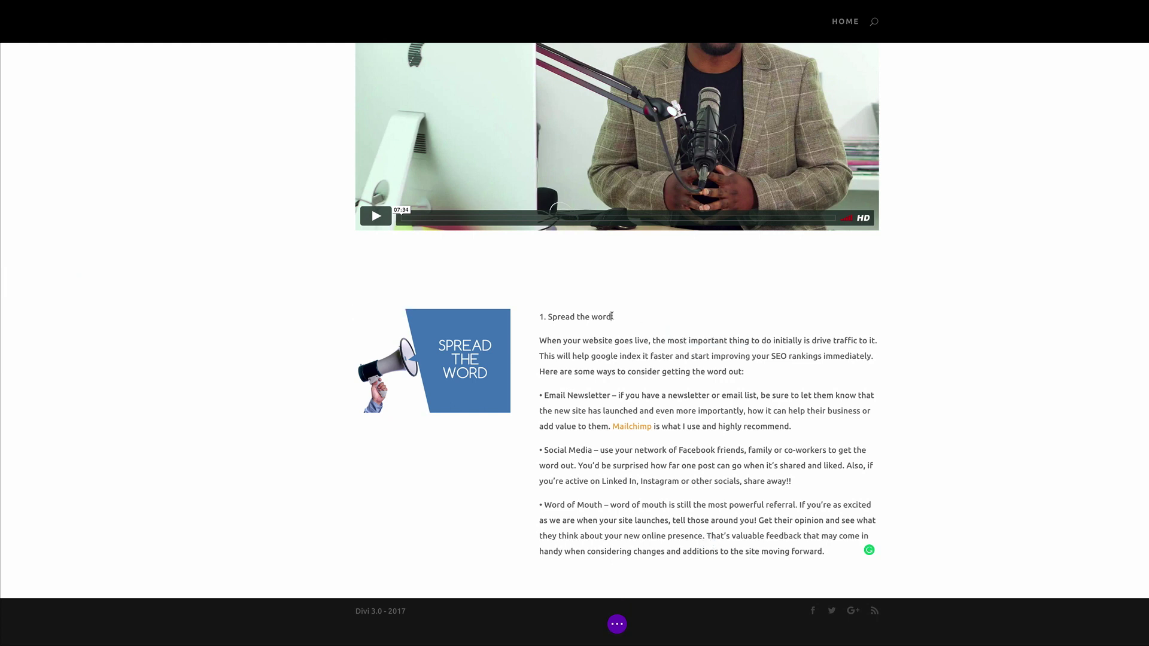
pyautogui.moveTo(566, 312); pyautogui.dragTo(539, 316)
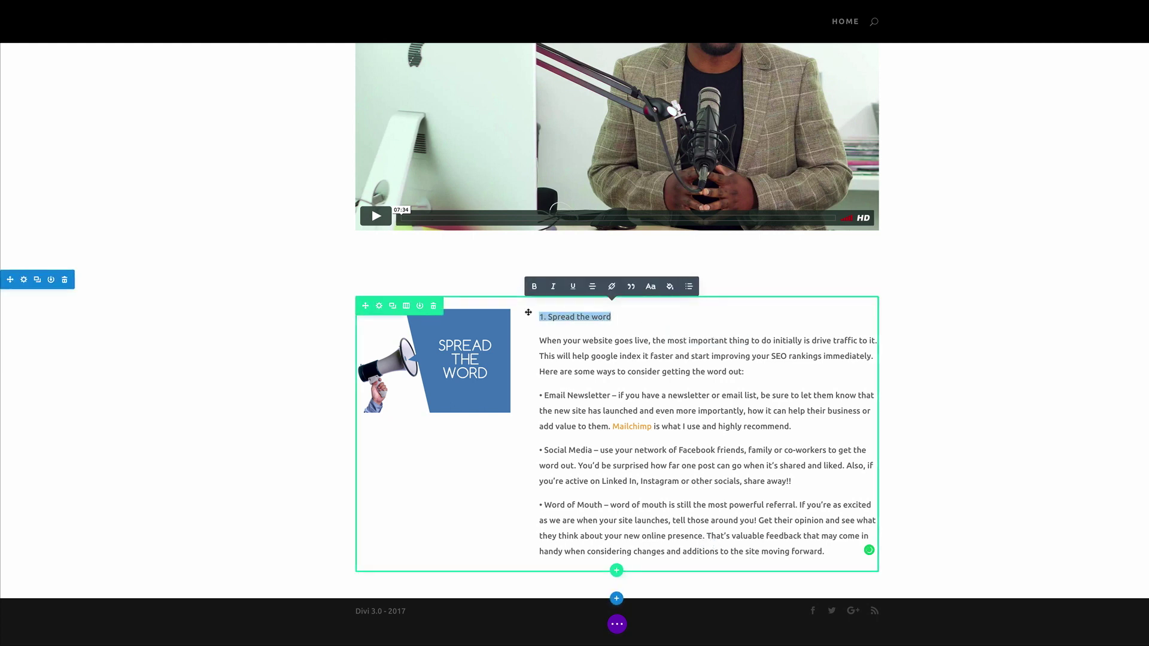
pyautogui.click(652, 289)
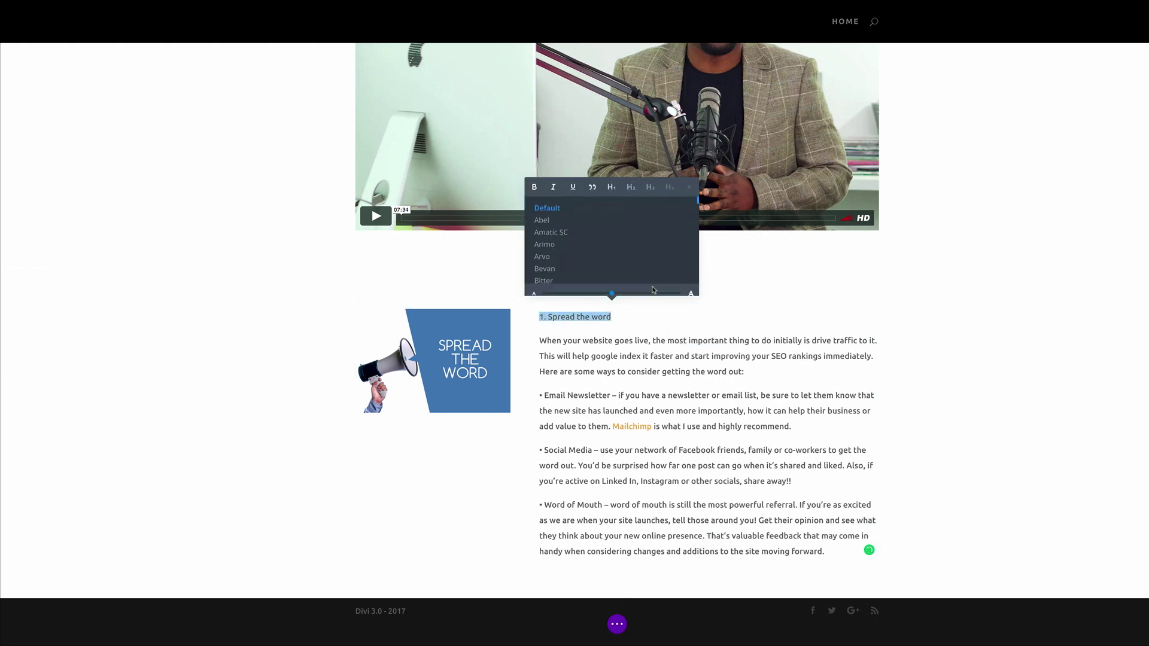
pyautogui.click(611, 181)
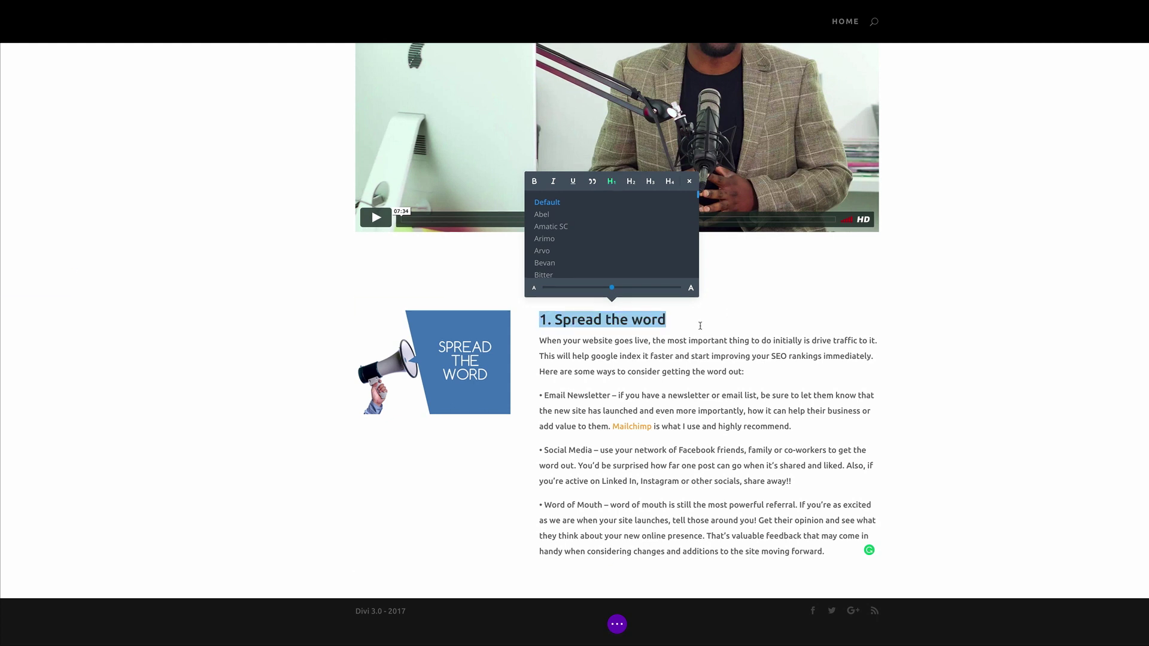
pyautogui.click(700, 326)
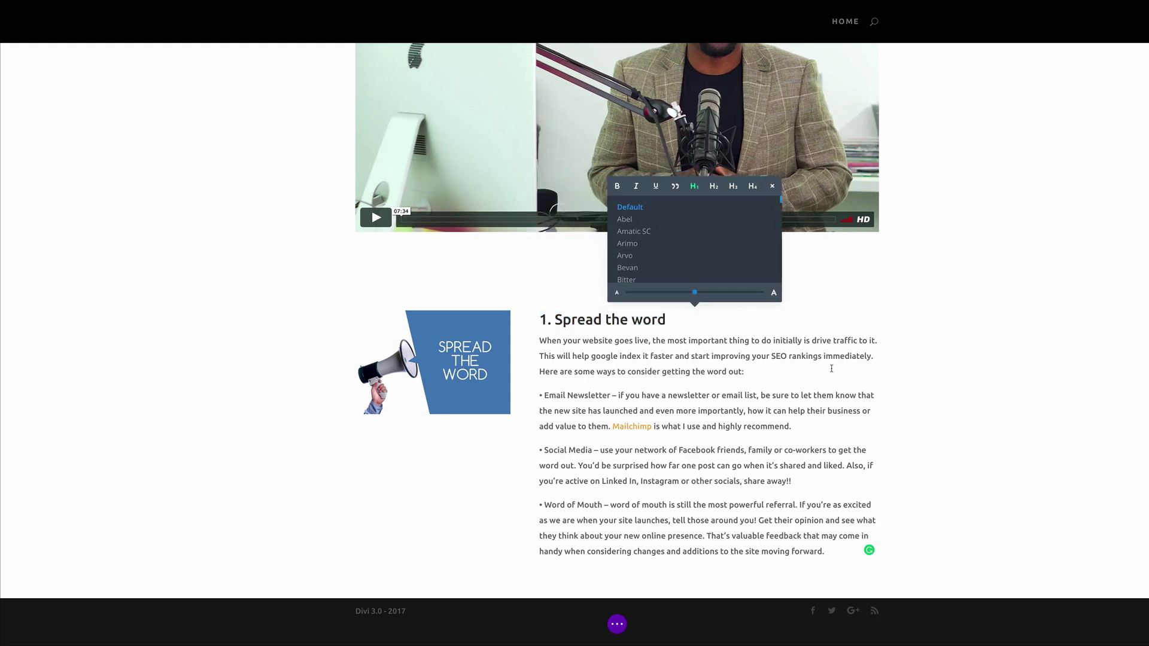
pyautogui.click(897, 449)
pyautogui.scroll(4, 899, 449)
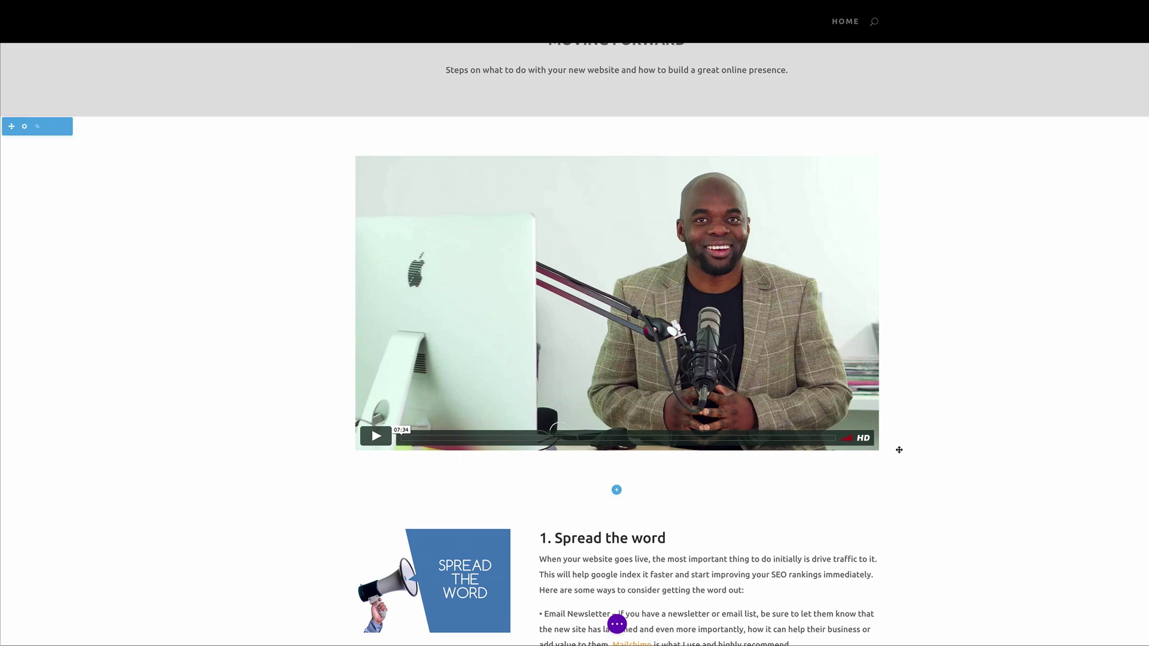
pyautogui.scroll(1, 898, 449)
# Step: Drag the grey header section's bottom padding down to about 93px
pyautogui.moveTo(615, 252)
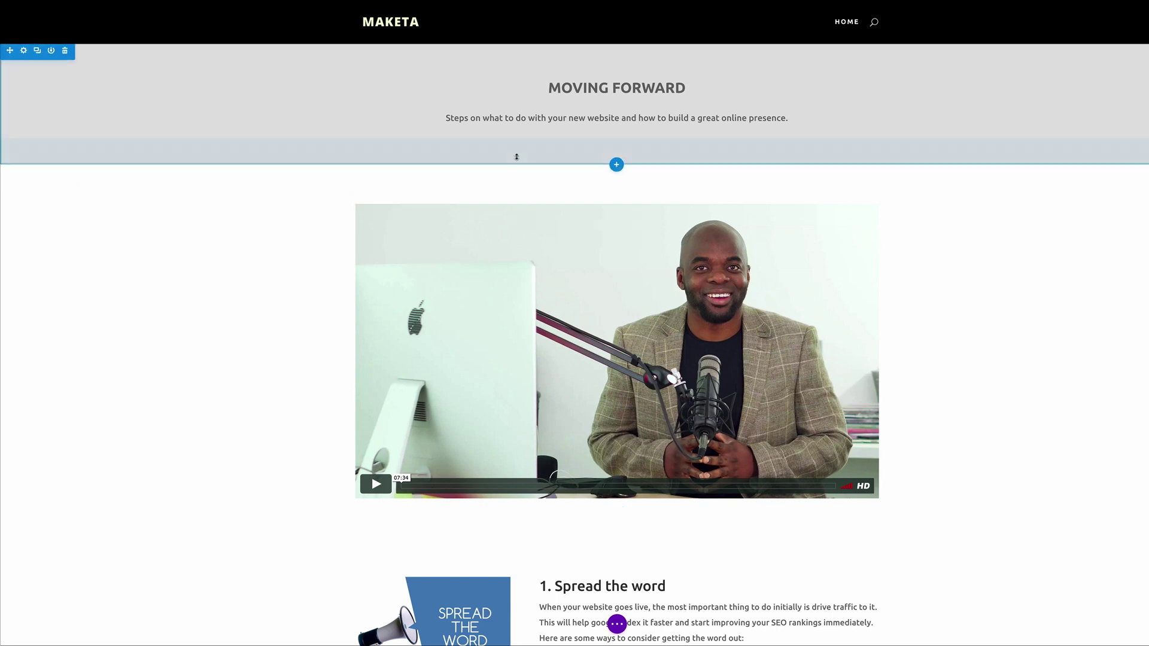
pyautogui.moveTo(581, 161)
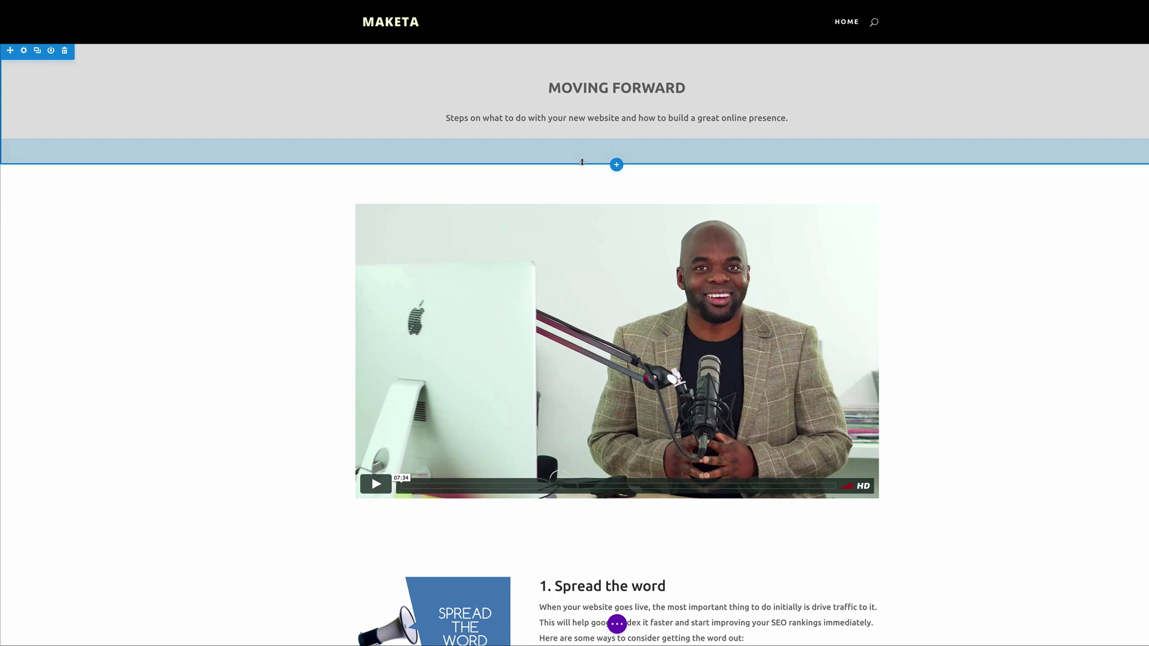
pyautogui.moveTo(582, 161); pyautogui.dragTo(584, 186)
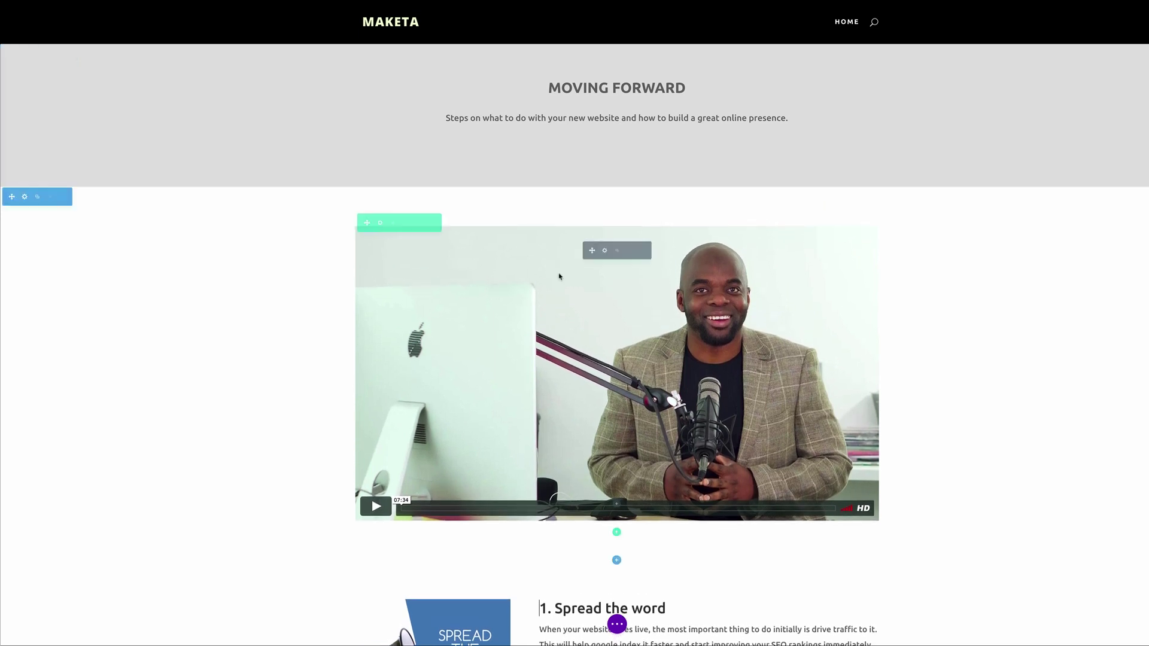
# Step: Add Main Element CSS to the video: 20px white border, soft box-shadow and -120px top margin, then save
pyautogui.click(604, 252)
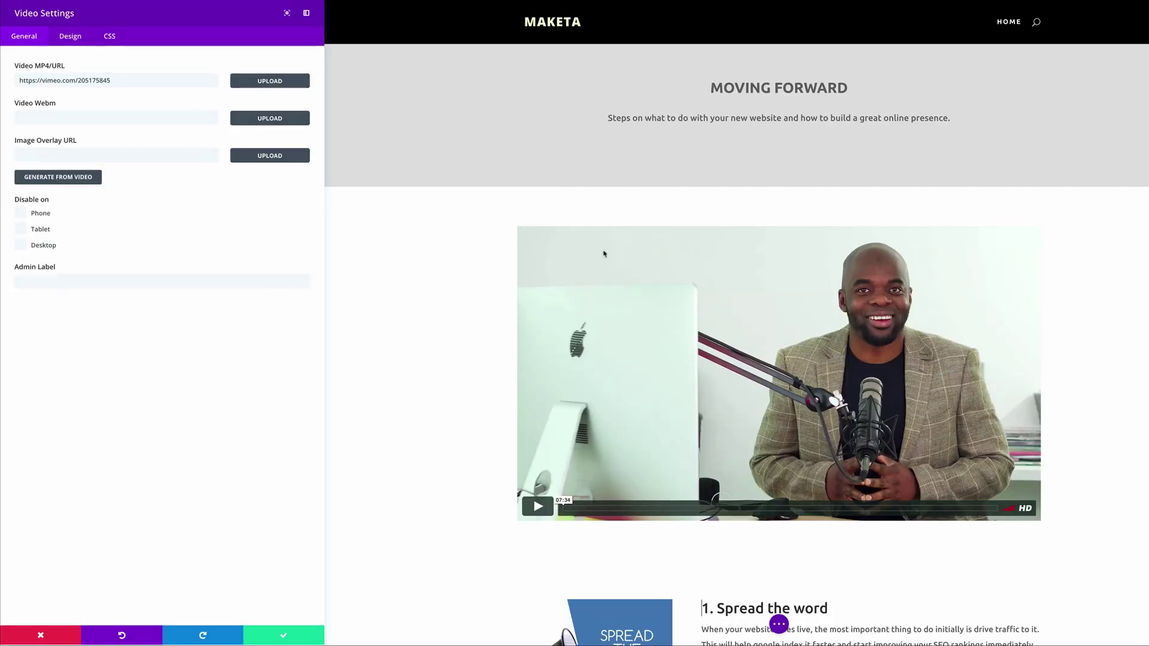
pyautogui.click(115, 41)
pyautogui.click(230, 259)
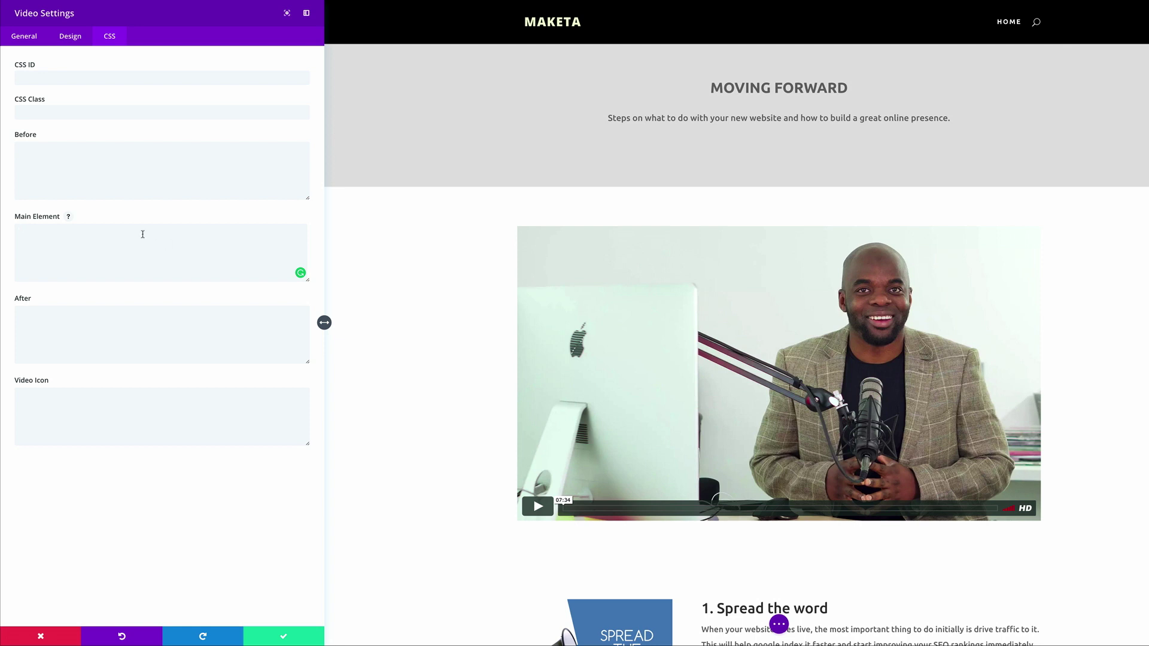
pyautogui.write('border-top: 20px solid #ffffff; border-bottom: 20px solid #ffffff; border-right: 20px solid #ffffff; border-left: 20px solid #ffffff; box-shadow: 0px 0px 30px #666666;  margin-top: -105px;')
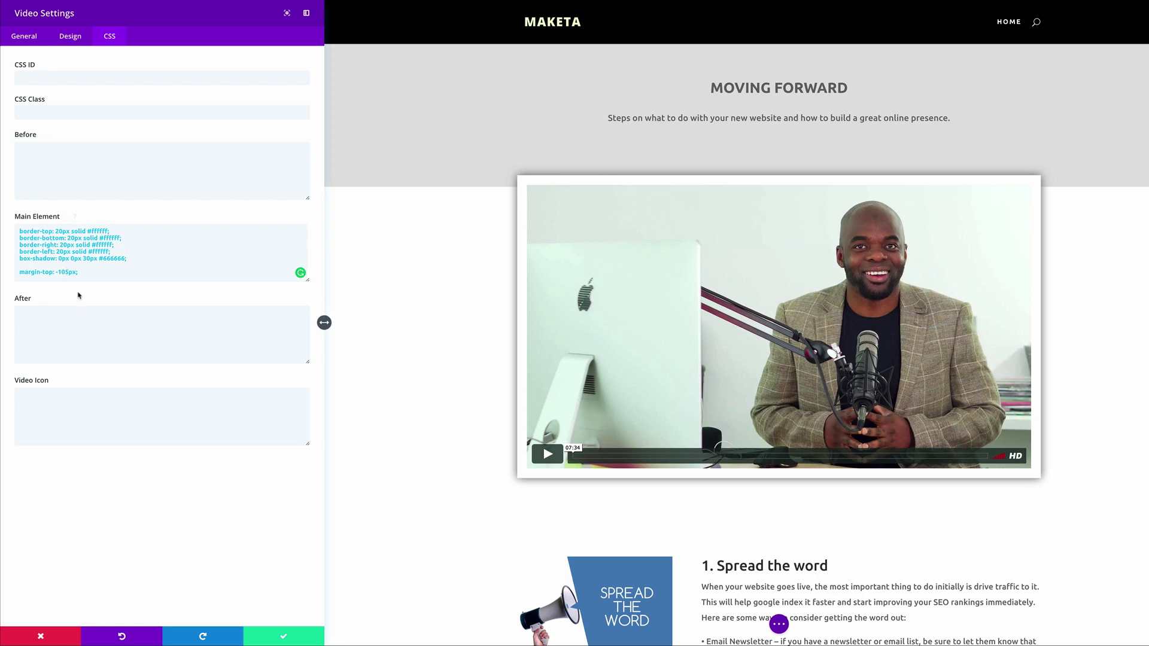
pyautogui.press('BackSpace')
pyautogui.press('BackSpace')
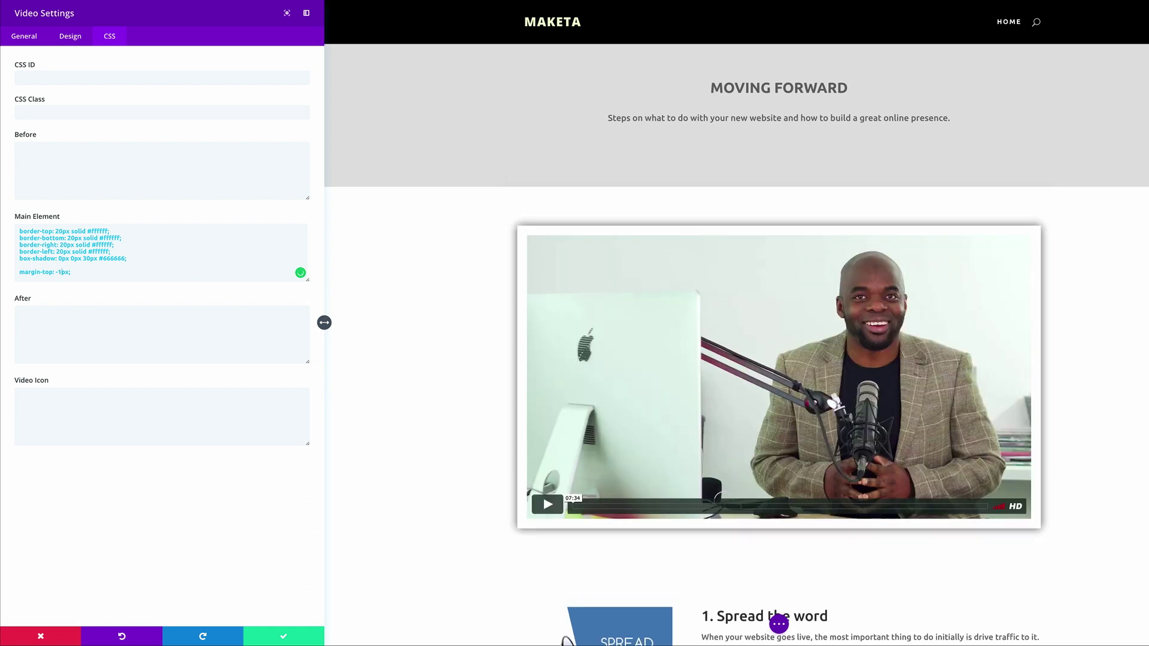
pyautogui.write('20')
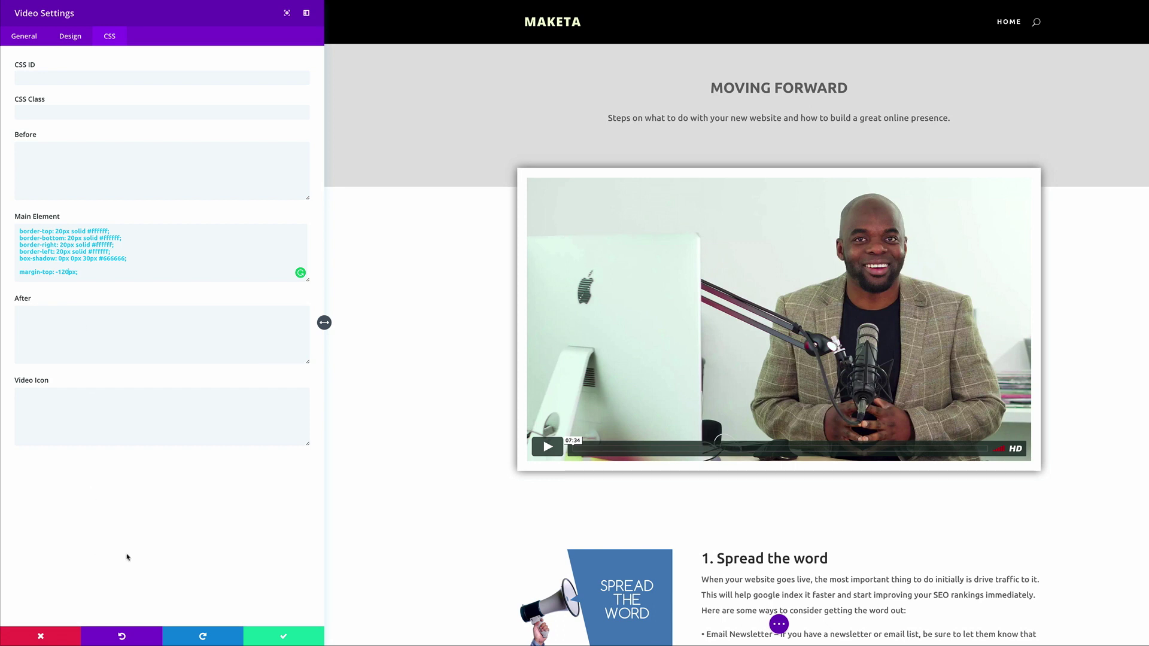
pyautogui.click(286, 638)
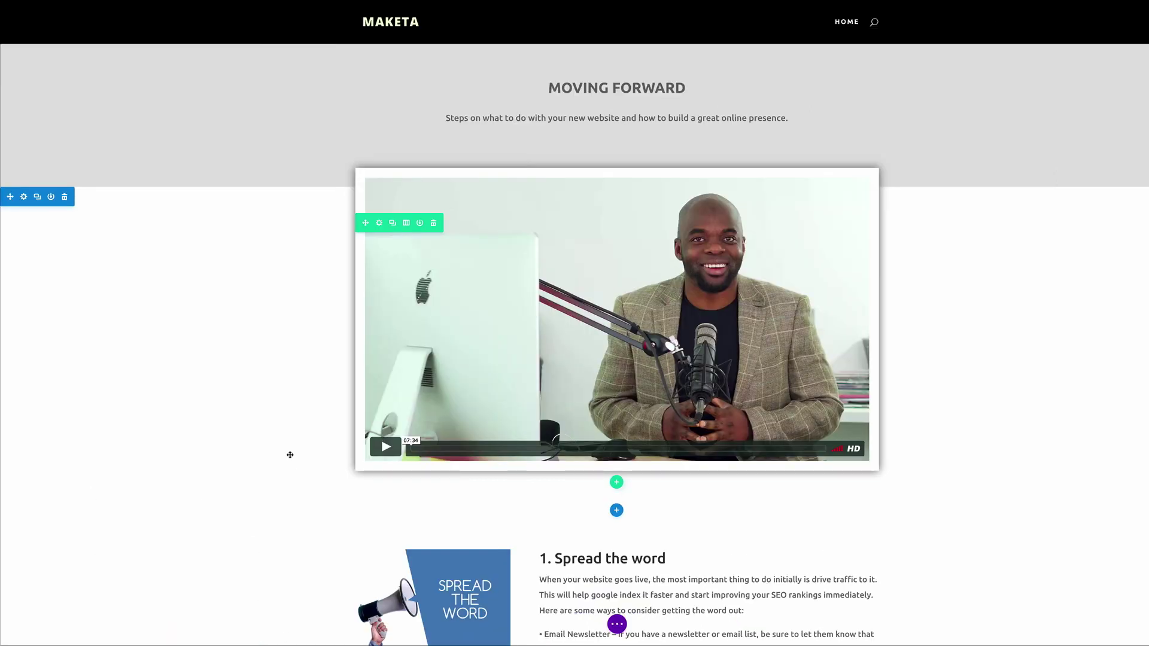
# Step: Add a one-column row with a Divider module below the Spread the word row
pyautogui.scroll(-4, 655, 571)
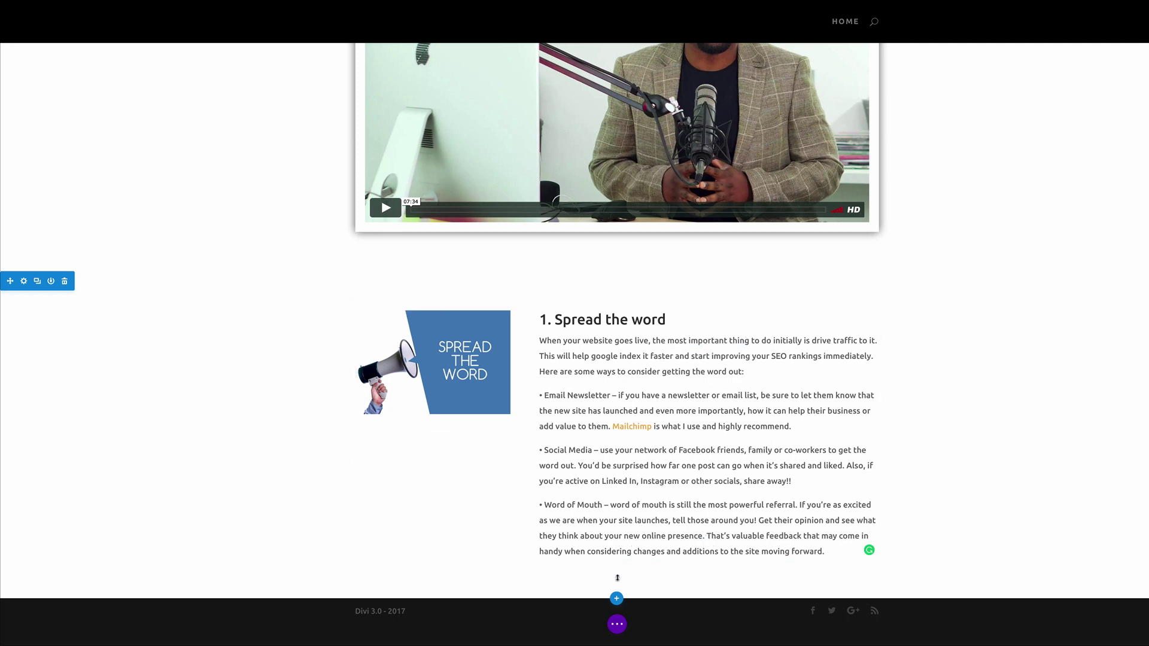
pyautogui.click(617, 570)
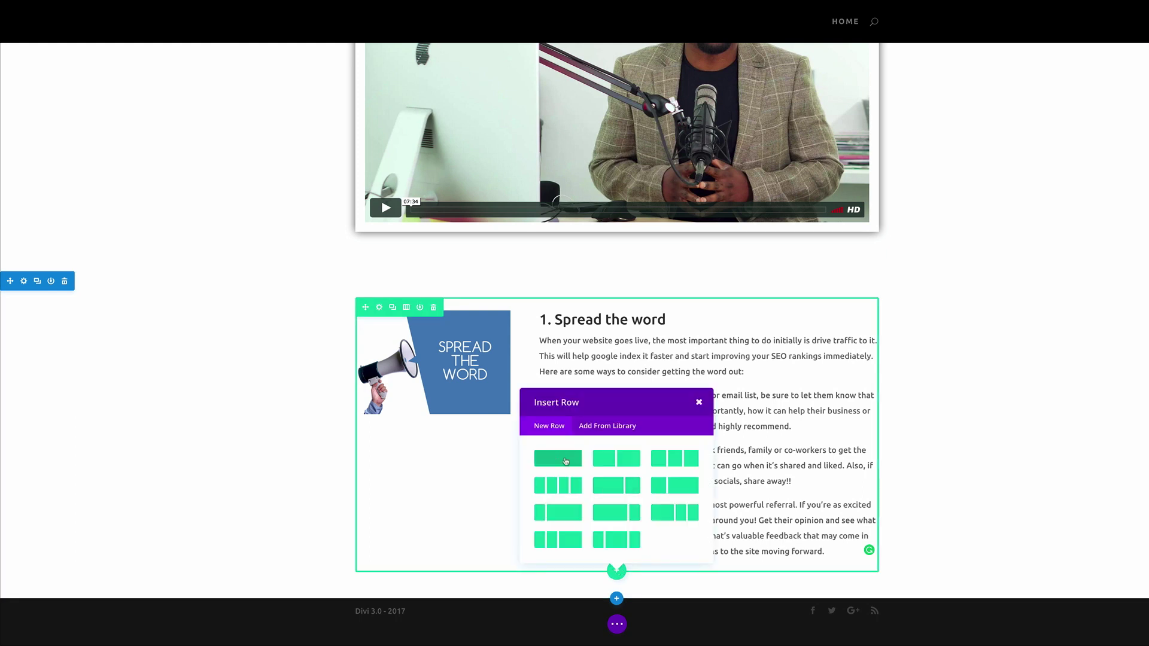
pyautogui.click(565, 461)
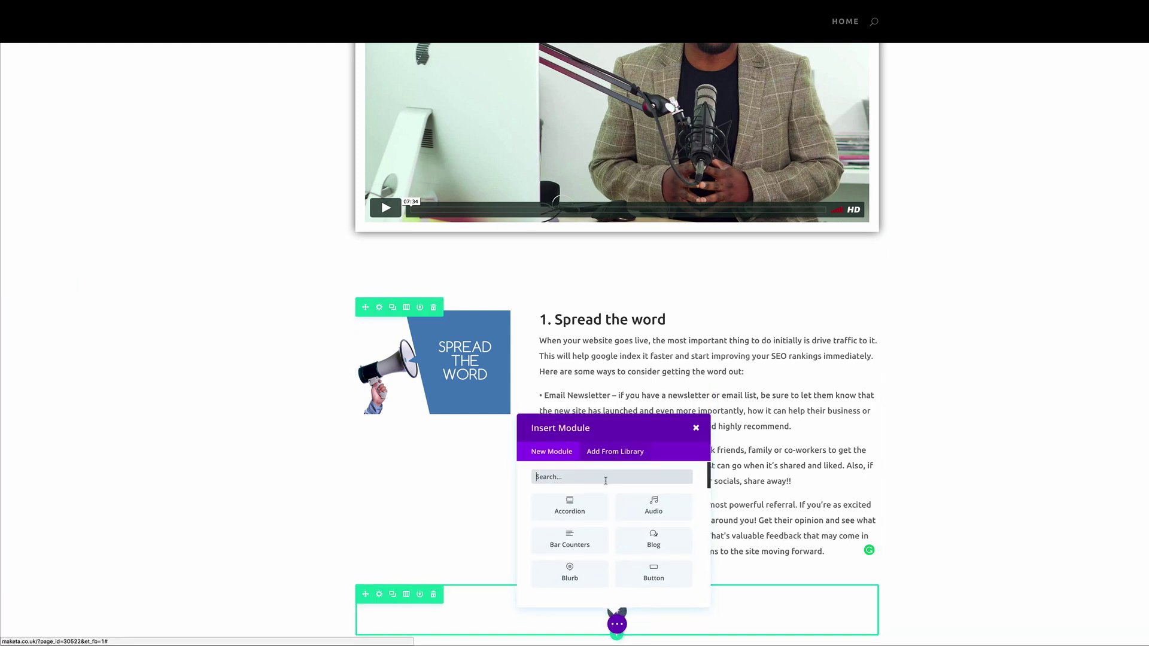
pyautogui.write('divi')
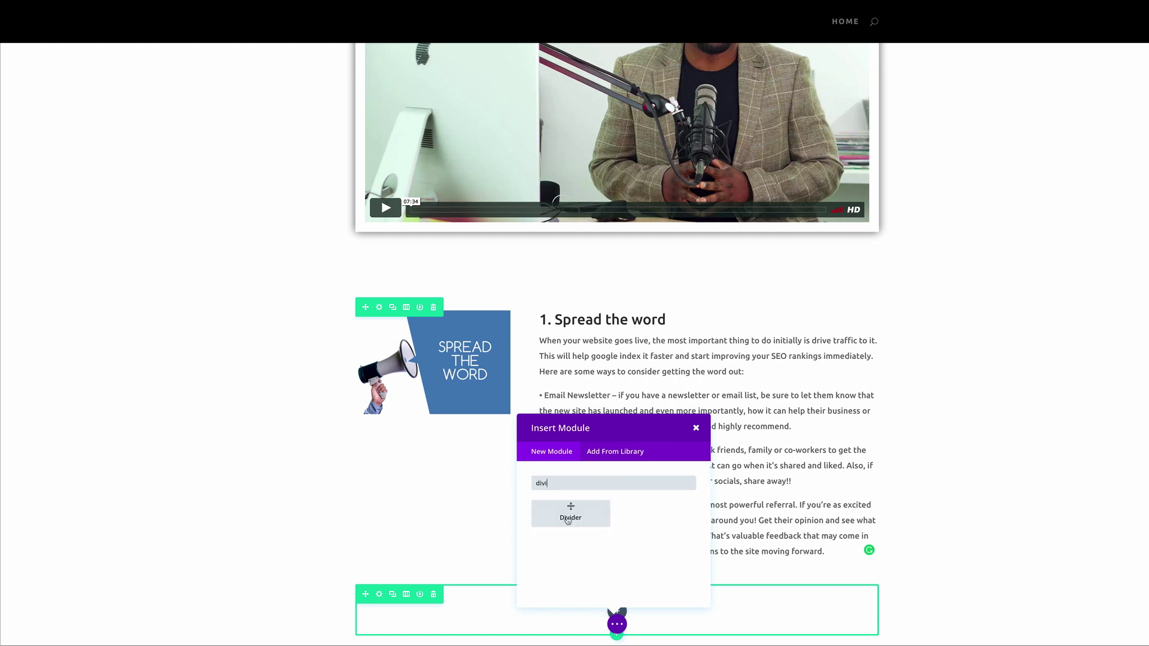
pyautogui.click(572, 511)
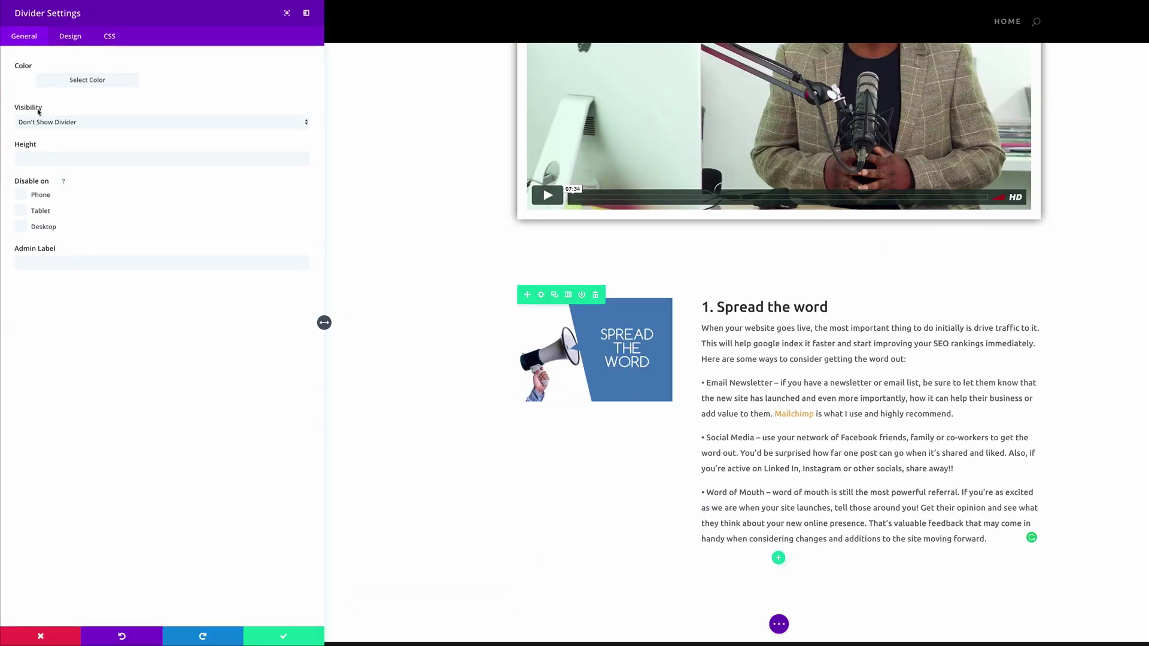
# Step: Set the divider's height to 2, show the line, make it light grey, and save
pyautogui.click(31, 158)
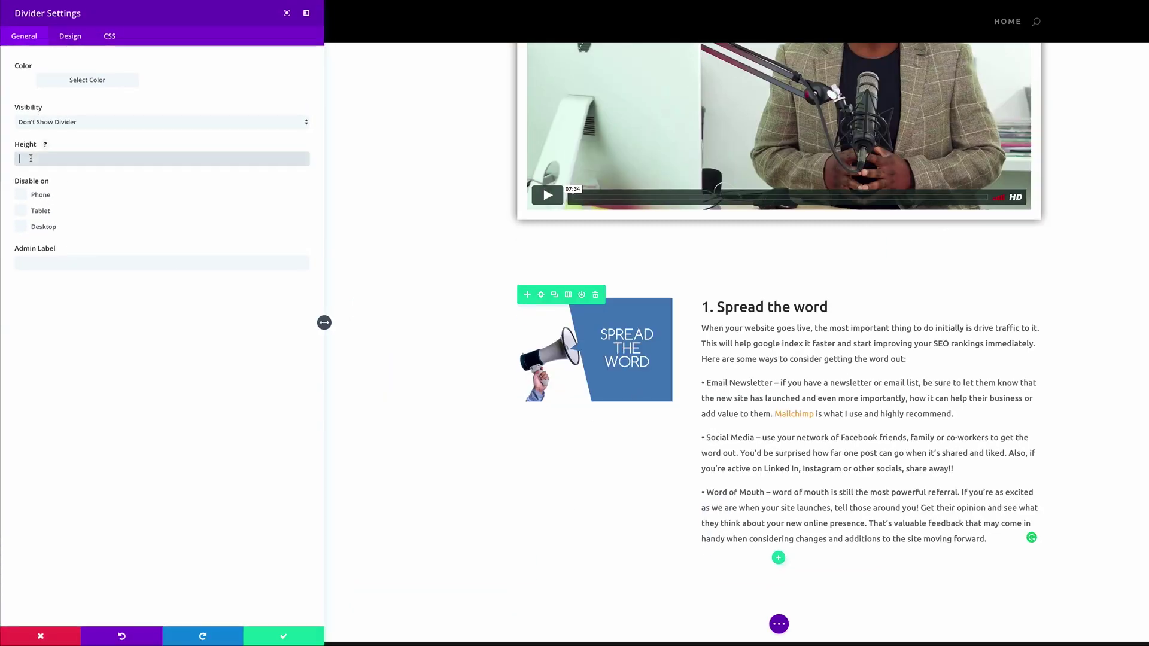
pyautogui.write('2')
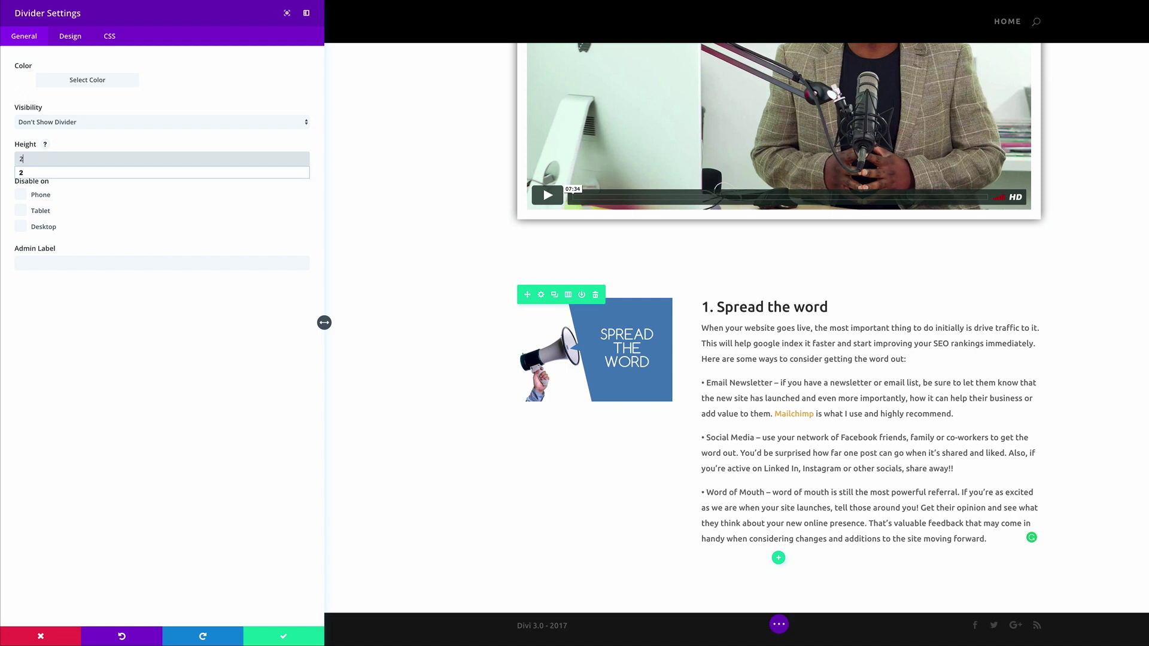
pyautogui.click(67, 123)
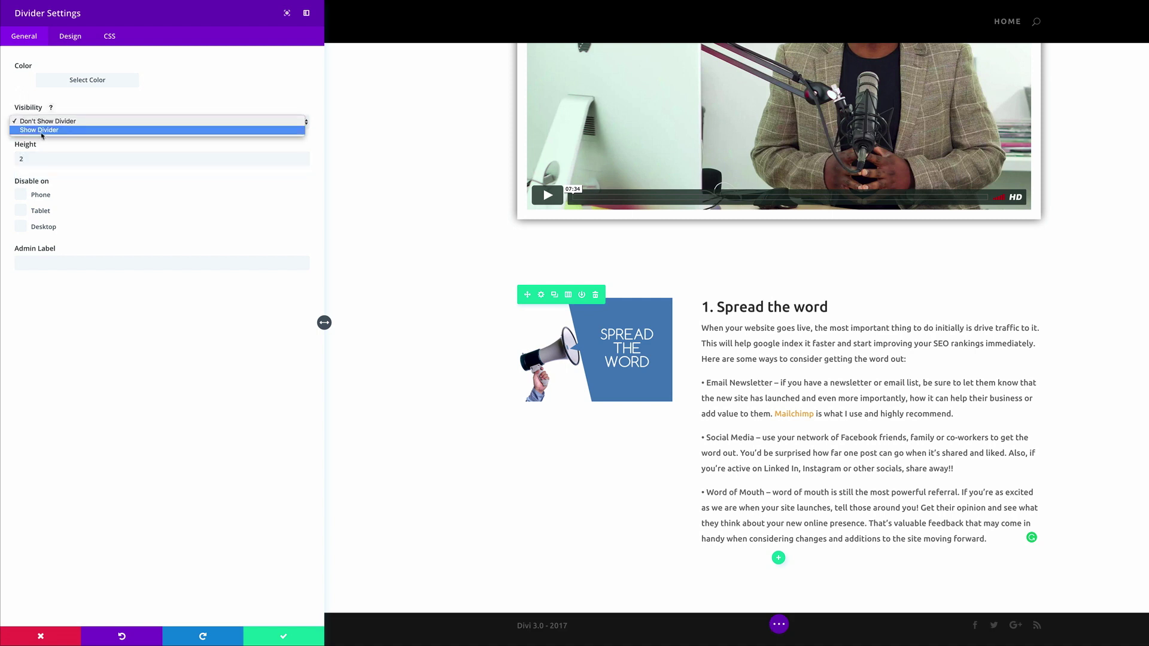
pyautogui.click(52, 130)
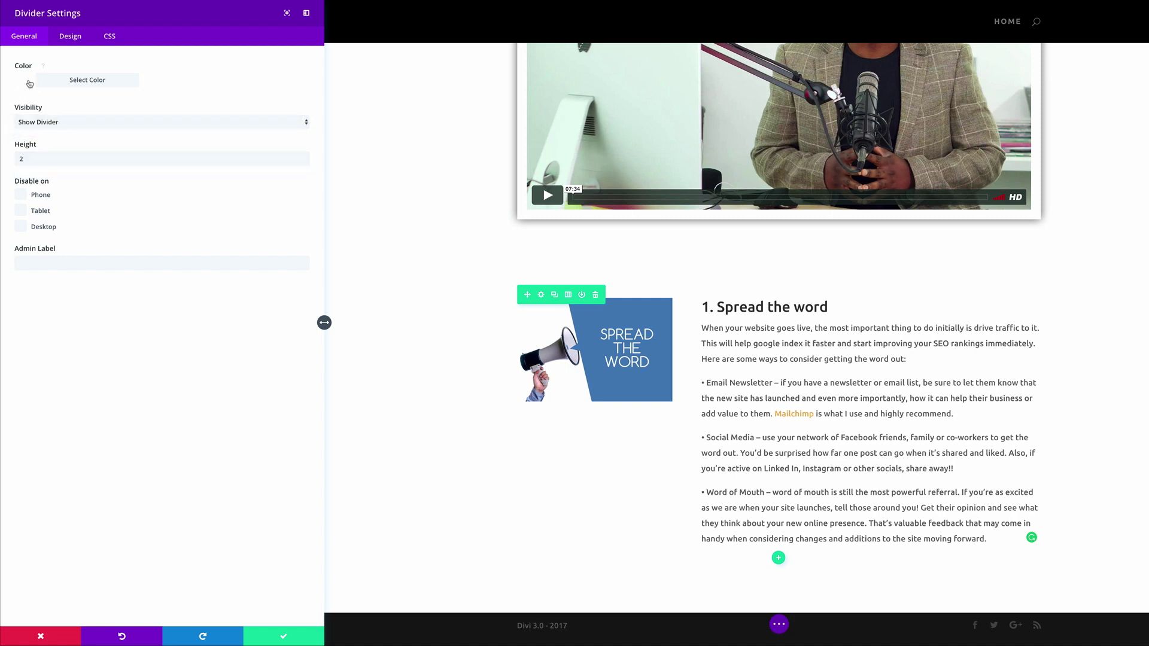
pyautogui.click(29, 82)
pyautogui.moveTo(24, 133); pyautogui.dragTo(21, 136)
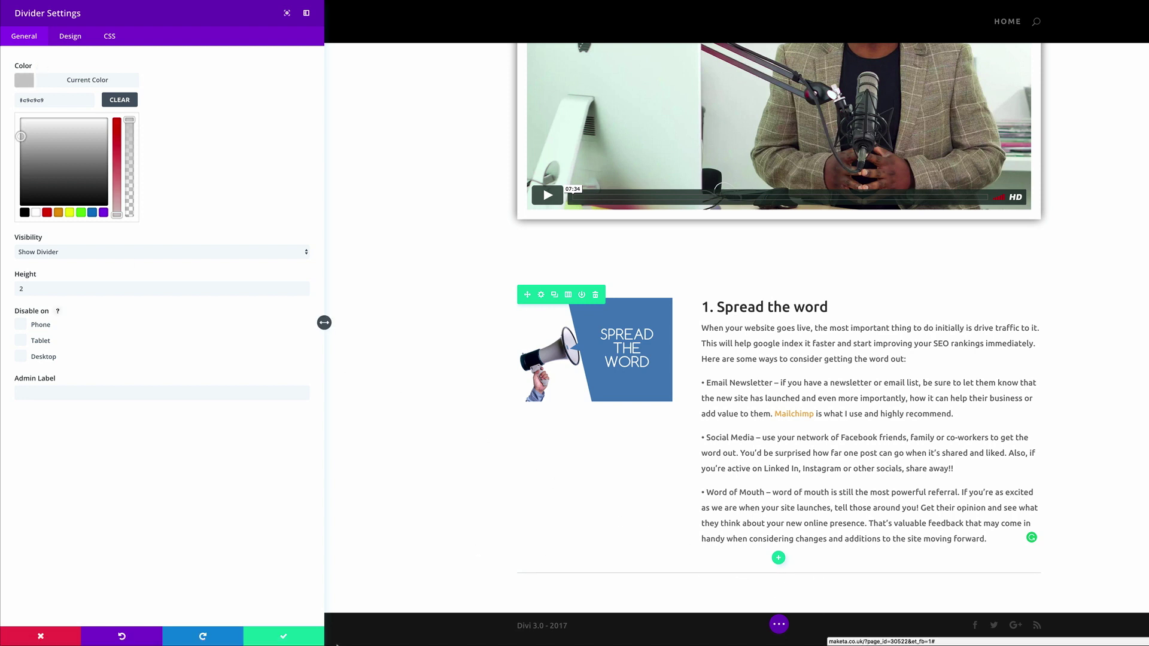
pyautogui.click(308, 643)
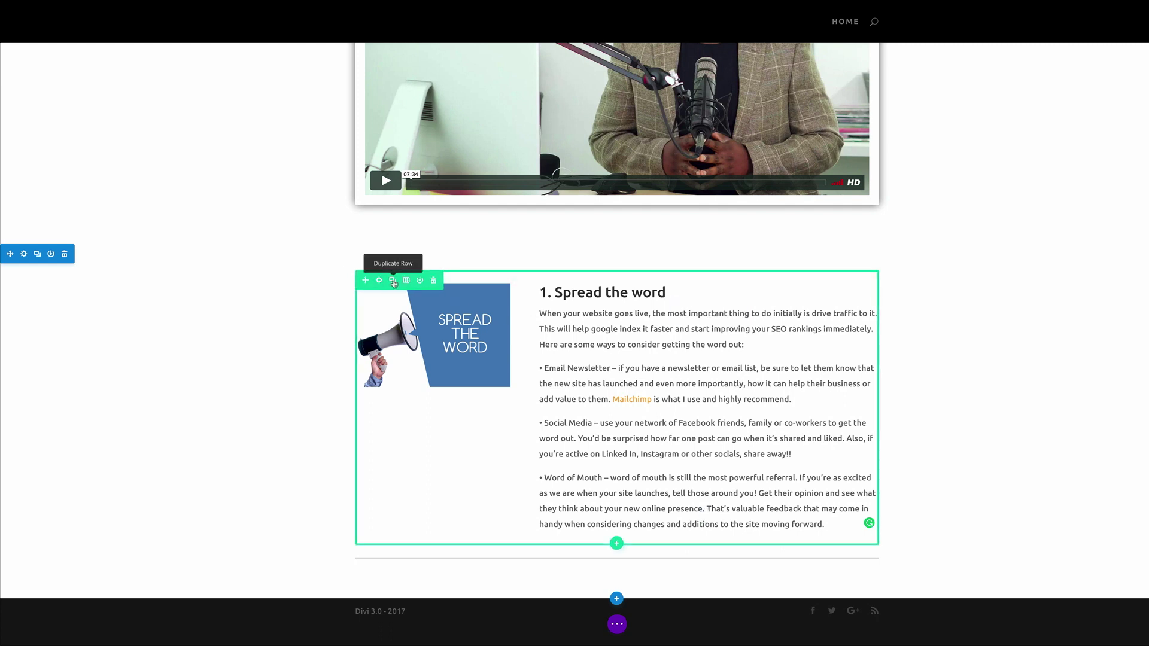
# Step: Duplicate the Spread the word row and move the copy below the divider line
pyautogui.click(393, 282)
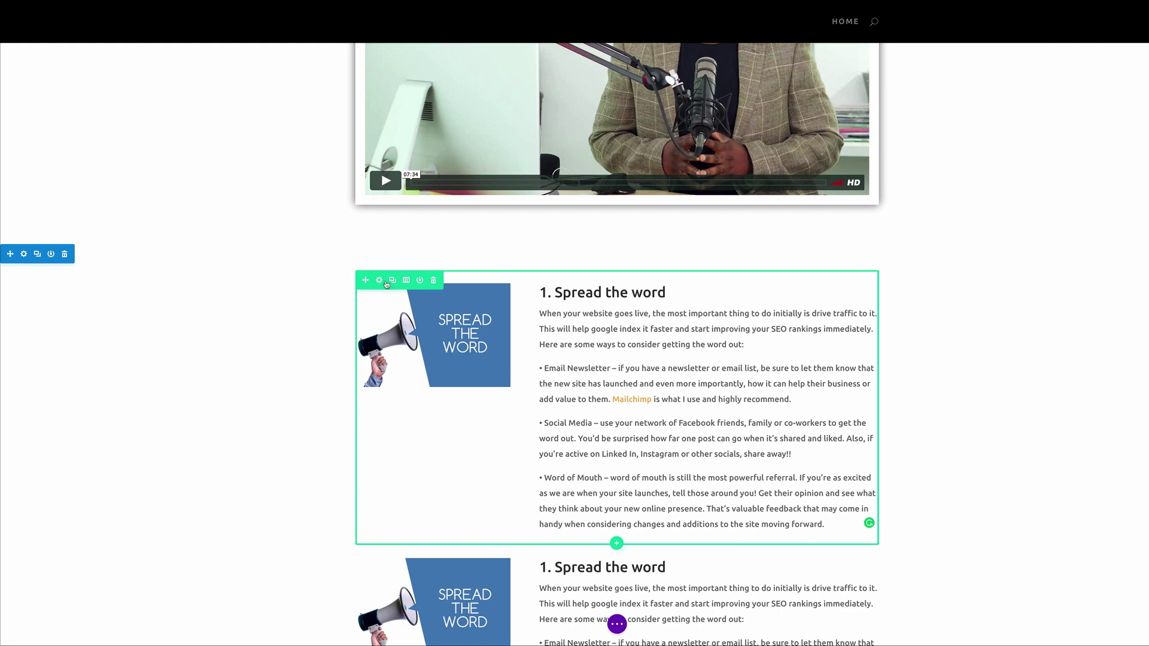
pyautogui.scroll(-5, 276, 308)
pyautogui.moveTo(364, 281)
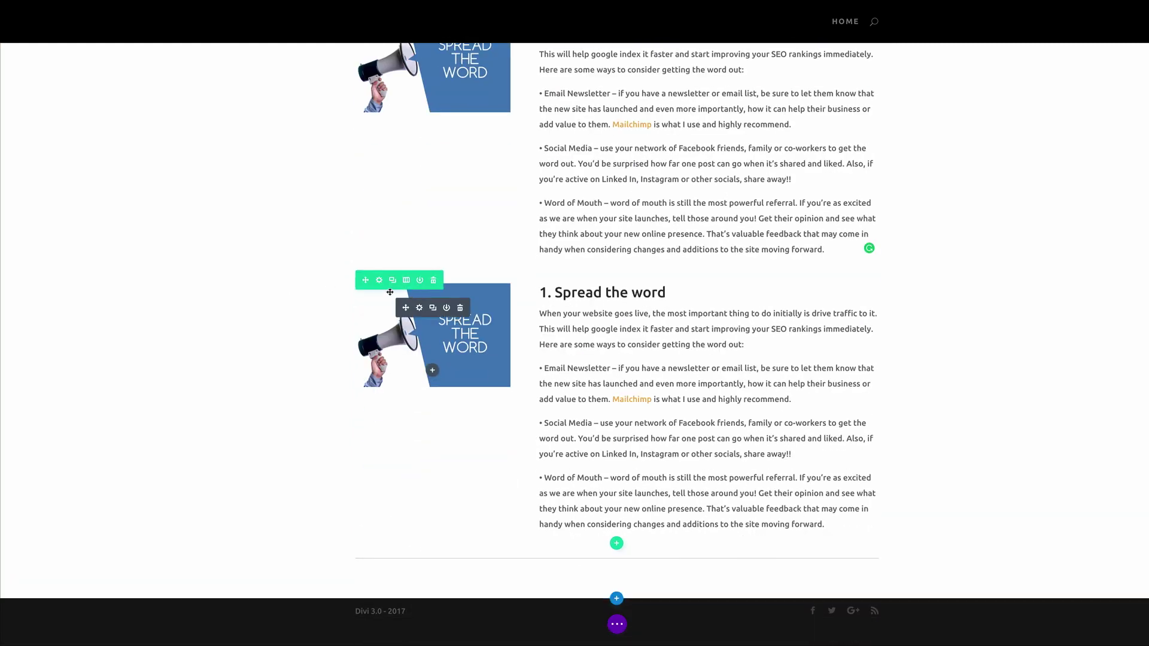
pyautogui.moveTo(364, 281); pyautogui.dragTo(377, 562)
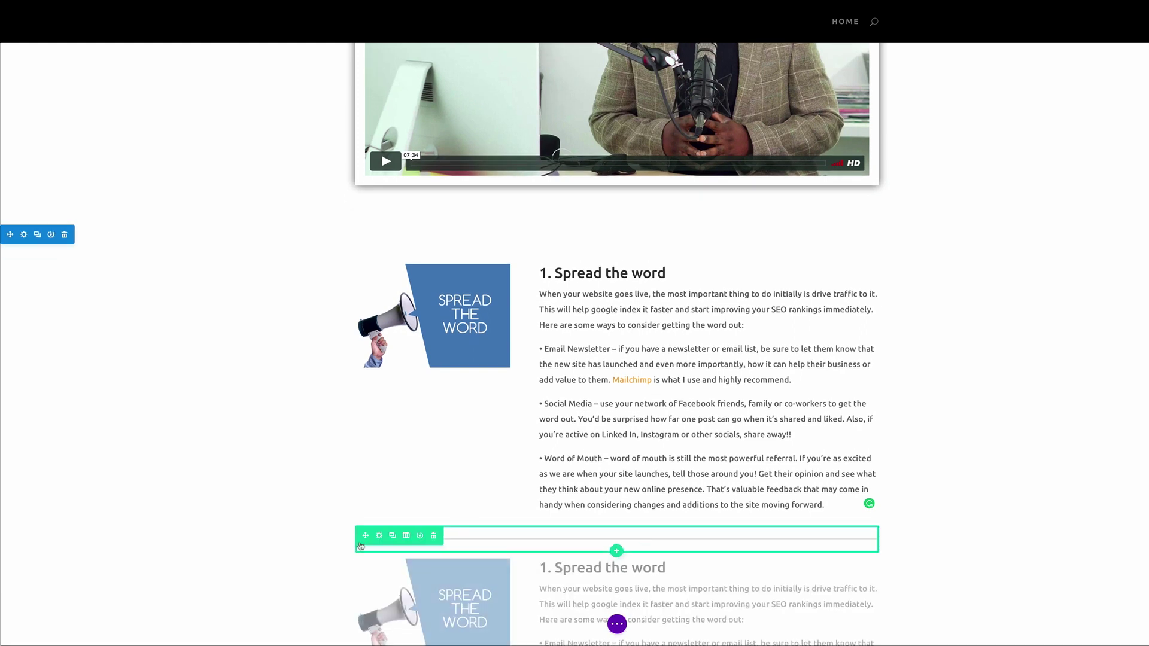
# Step: Duplicate the divider row and place the copy beneath the copied tip section
pyautogui.scroll(-2, 261, 322)
pyautogui.scroll(-3, 261, 323)
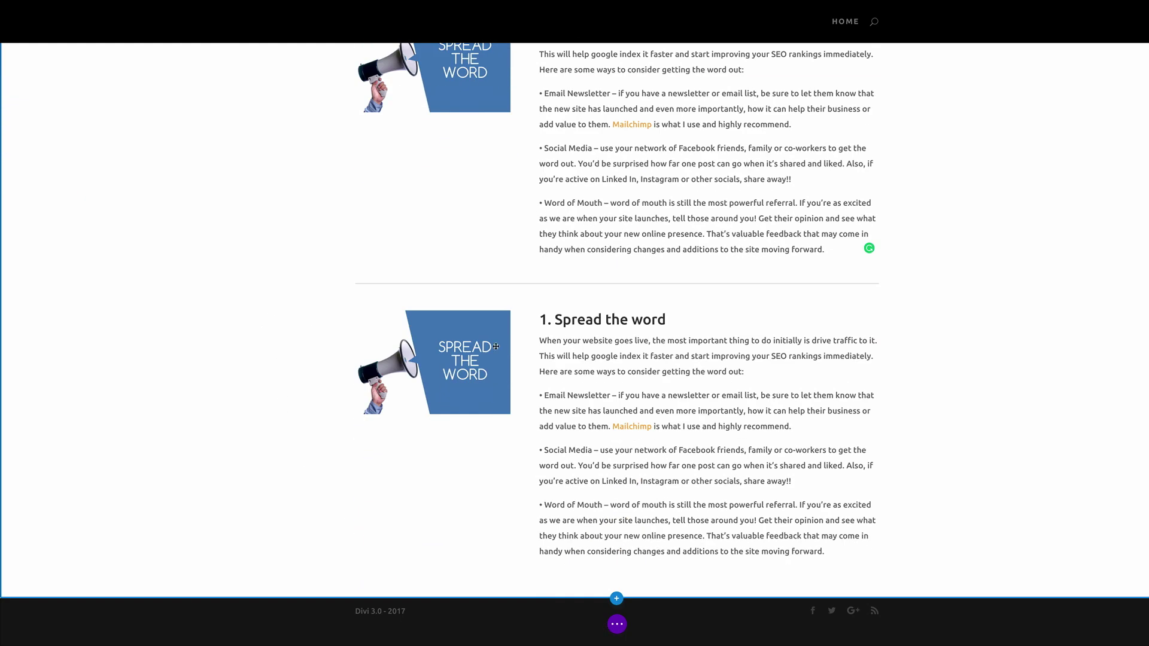
pyautogui.moveTo(392, 287)
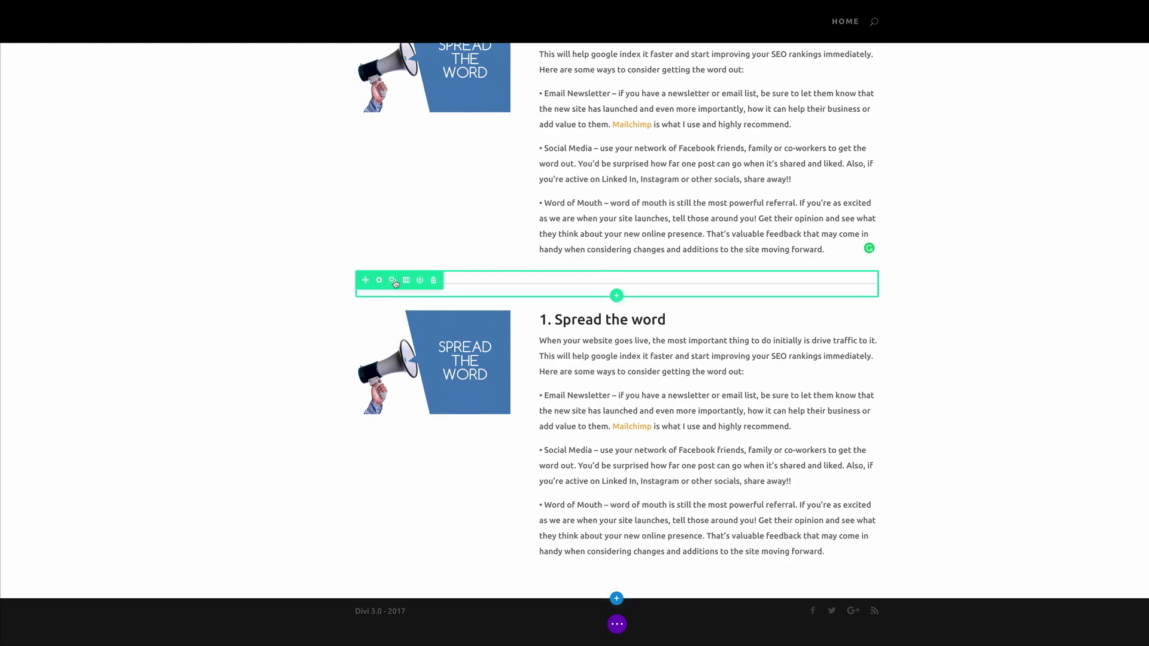
pyautogui.click(394, 282)
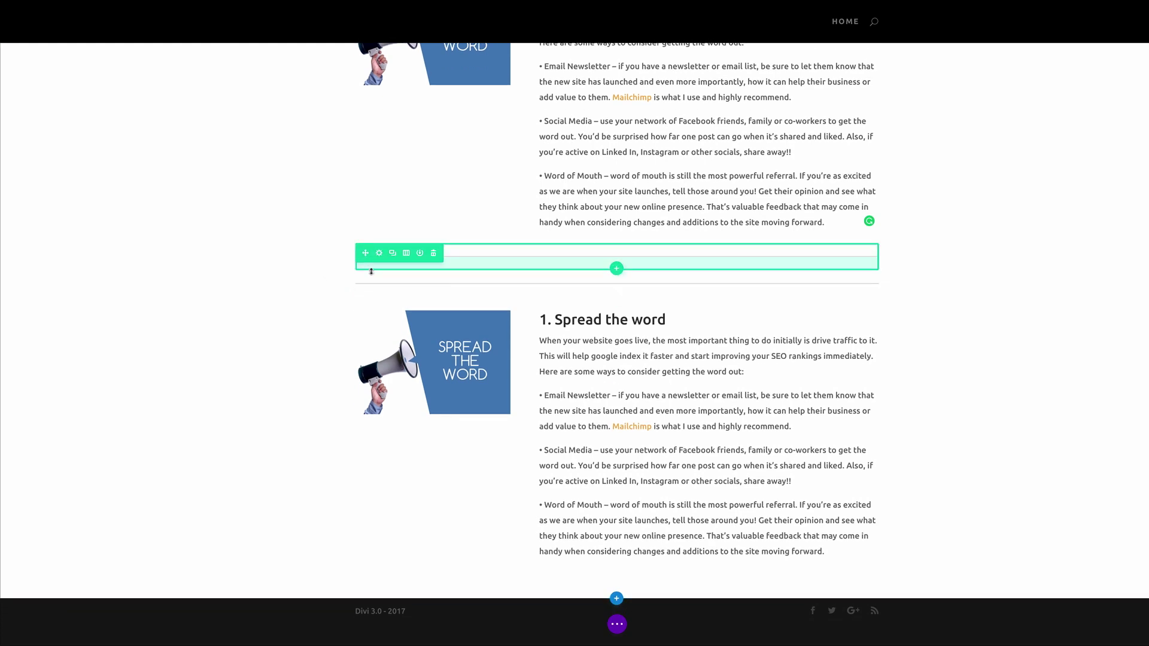
pyautogui.moveTo(364, 280); pyautogui.dragTo(376, 509)
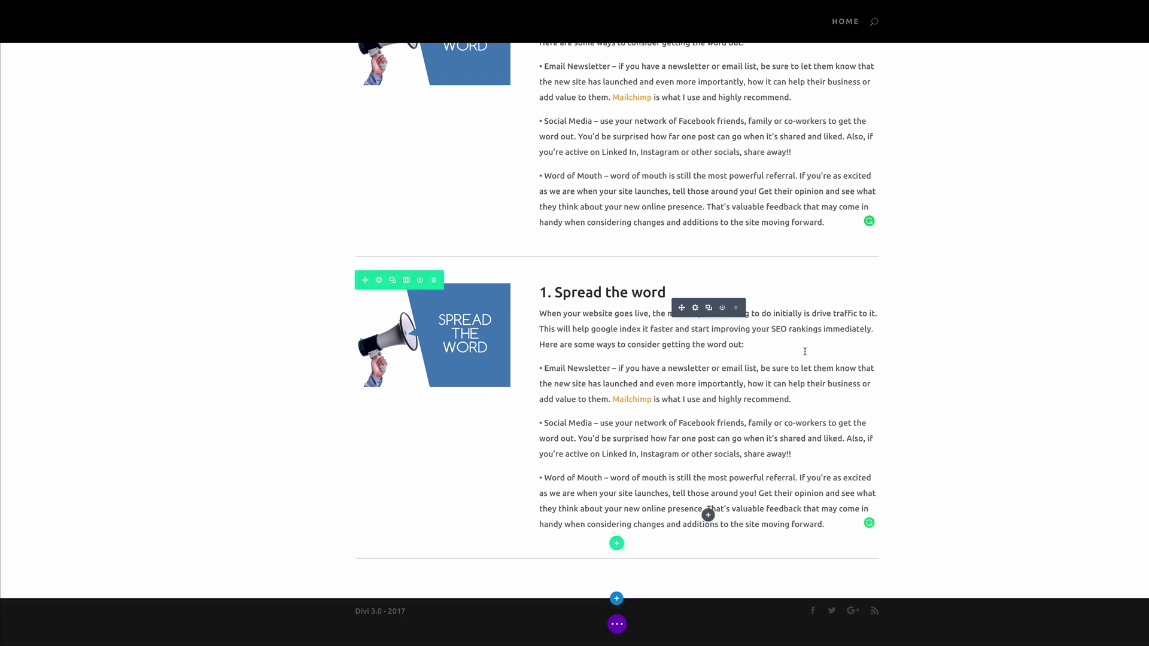
# Step: Inspect the copied tip's text settings, select its body paragraphs, then cancel without saving
pyautogui.click(696, 309)
pyautogui.press('Escape')
pyautogui.click(697, 308)
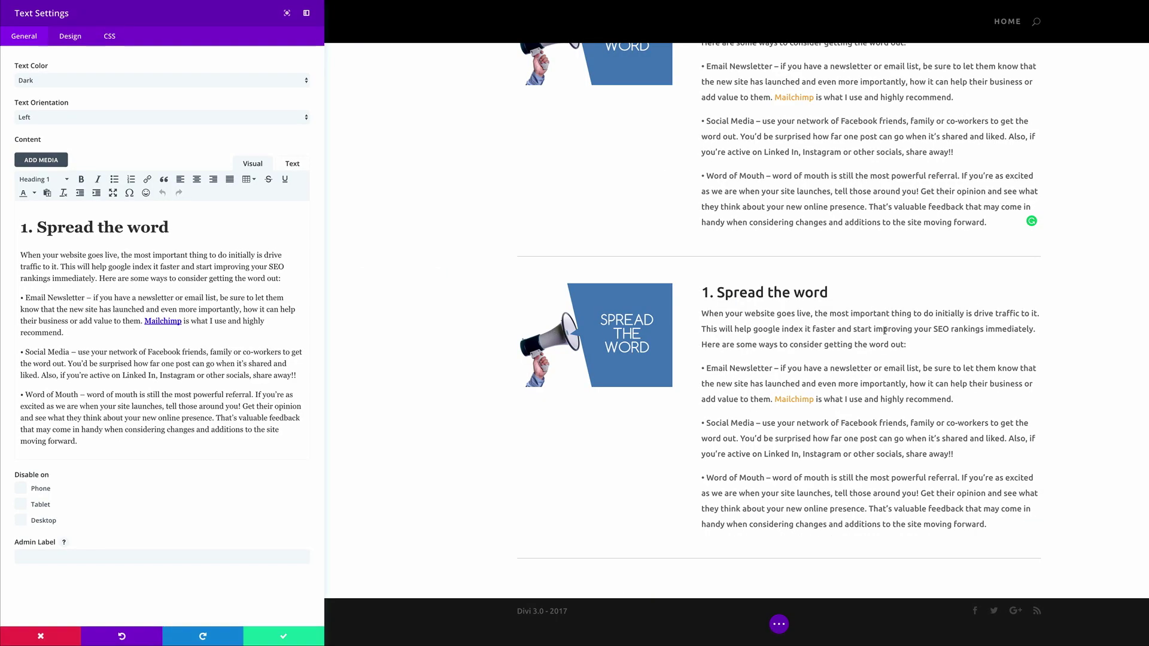
pyautogui.moveTo(80, 441); pyautogui.dragTo(17, 251)
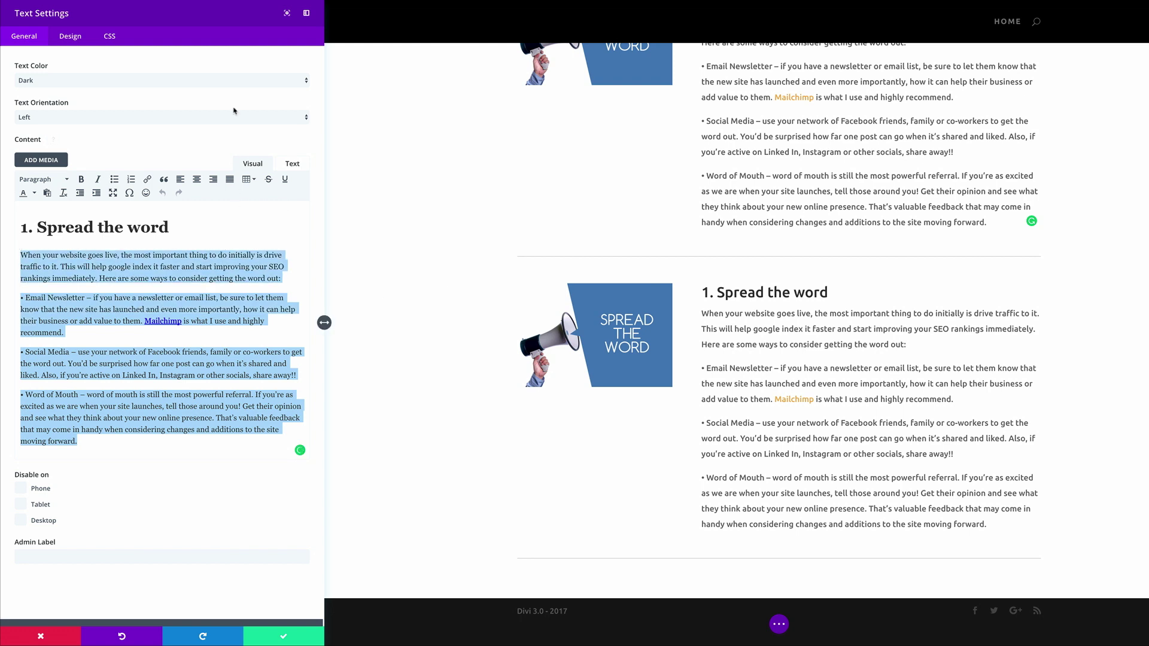
pyautogui.click(41, 638)
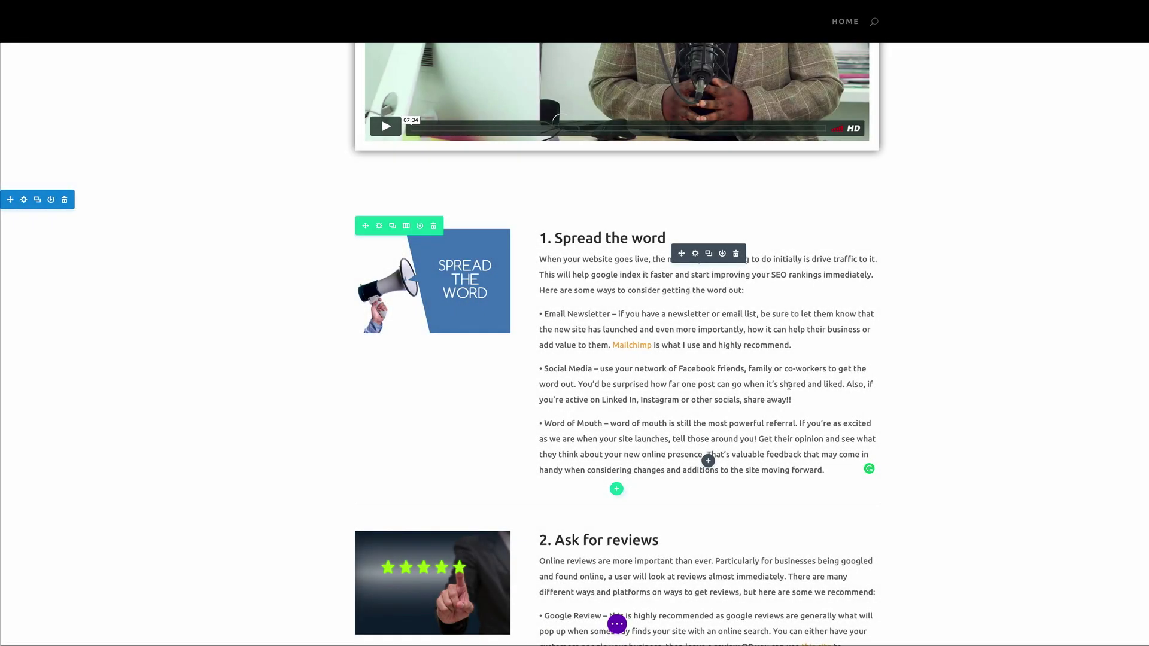
# Step: Rename the last tip's heading from '1. Spread the word' to '5. Protect your website'
pyautogui.scroll(-10, 674, 343)
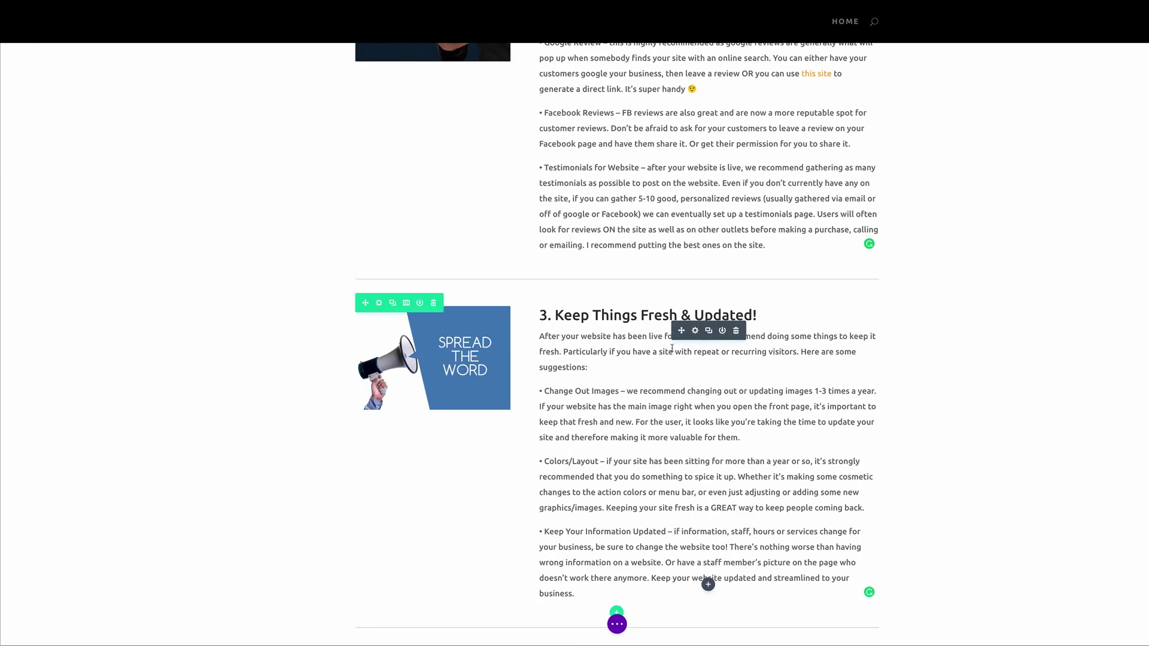
pyautogui.scroll(-8, 672, 348)
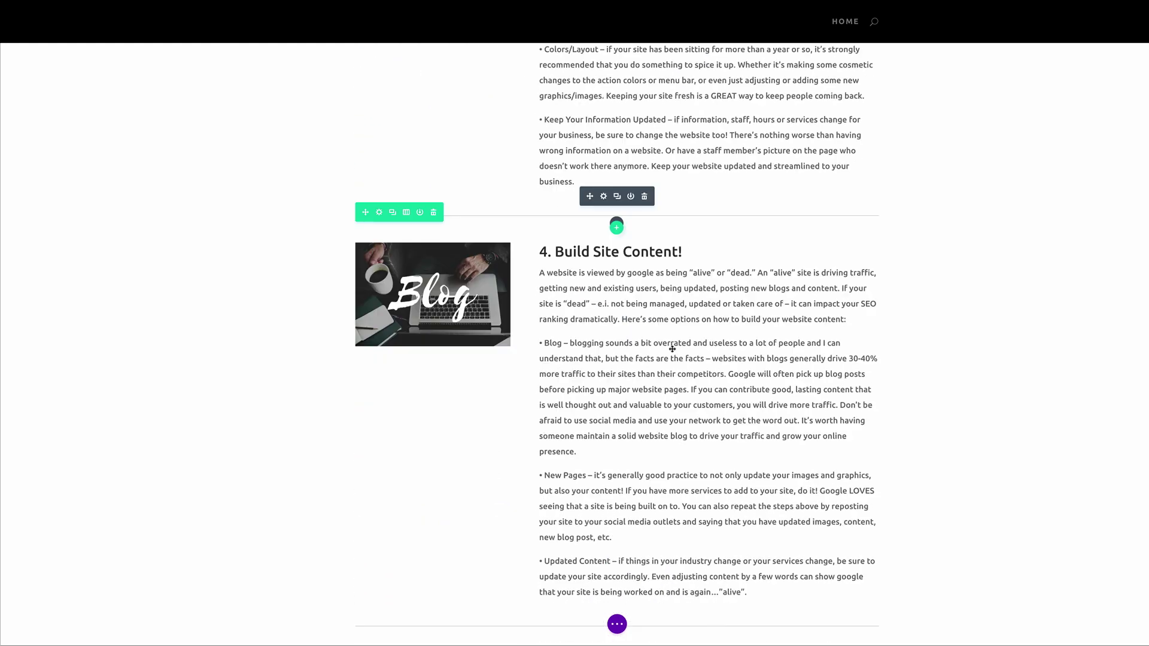
pyautogui.scroll(-4, 672, 348)
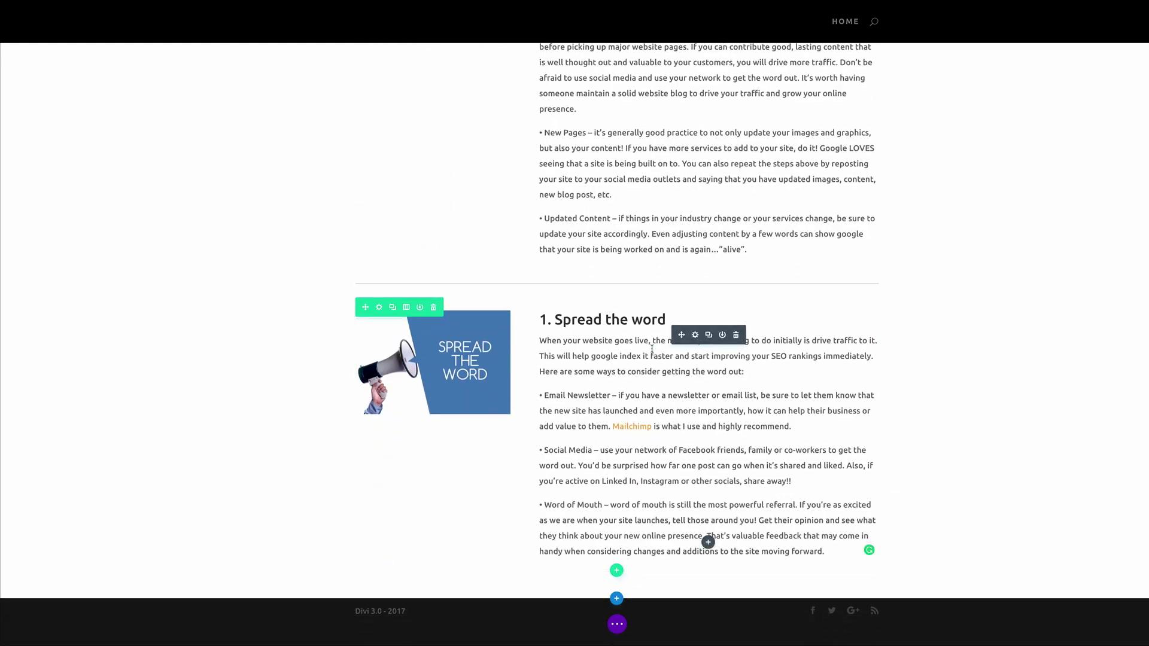
pyautogui.click(695, 335)
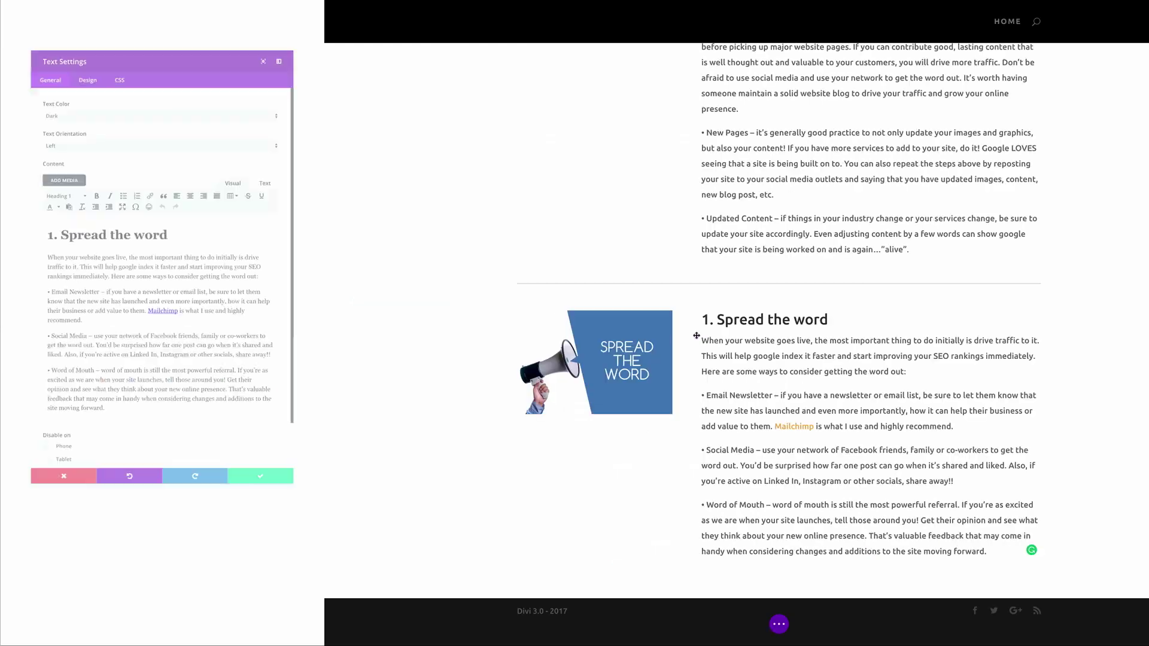
pyautogui.moveTo(170, 227); pyautogui.dragTo(17, 227)
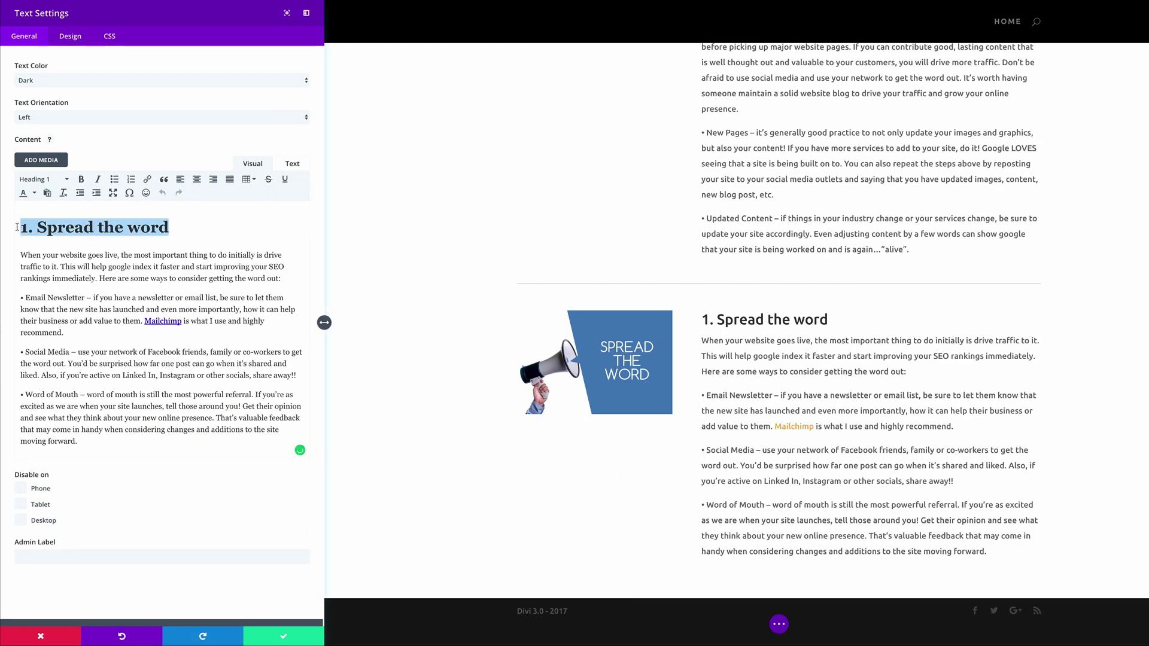
pyautogui.write('5')
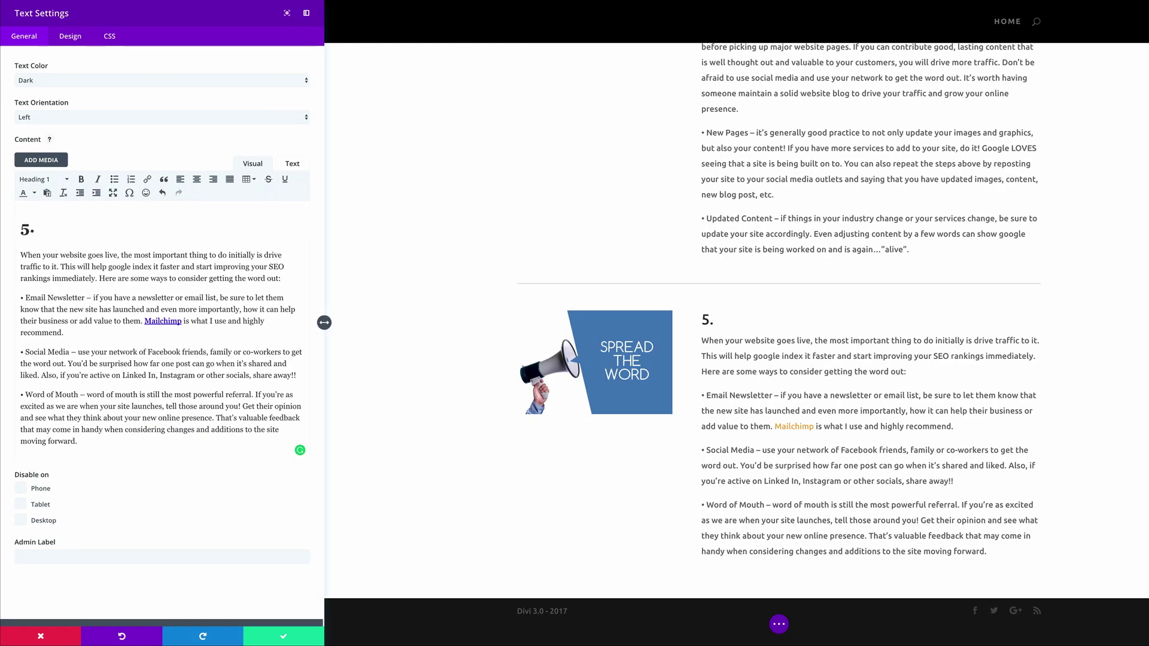
pyautogui.write('. Protect your ')
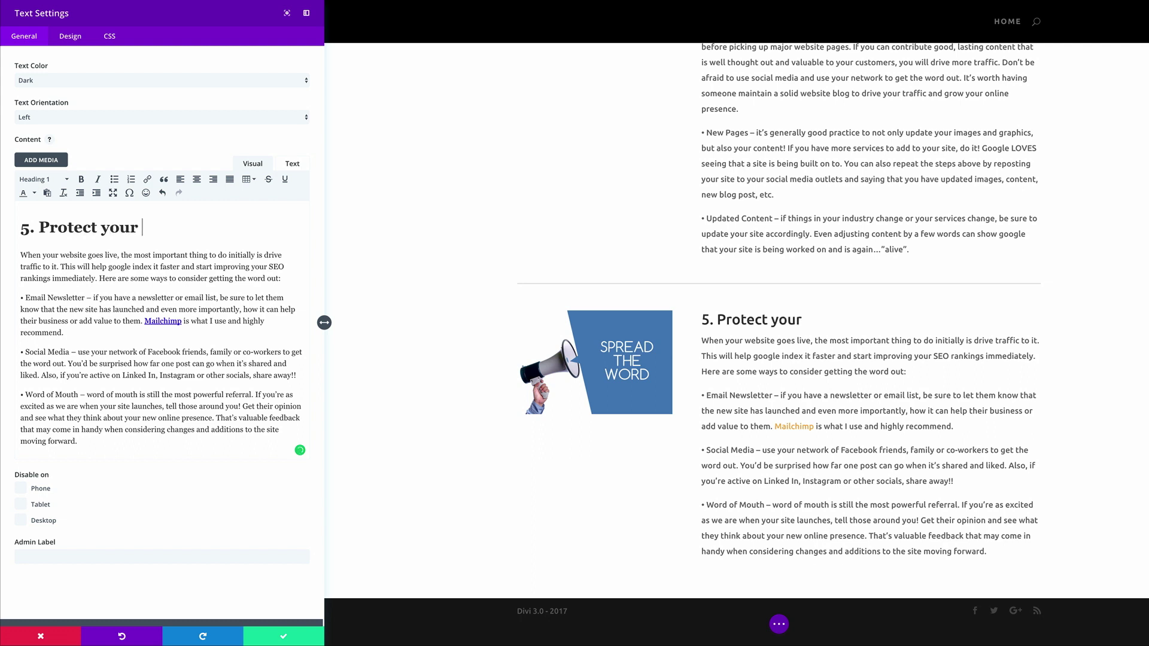
pyautogui.write('website')
# Step: Replace the tip's body with the pasted security text, remove its italics, and select 'plan page'
pyautogui.moveTo(76, 440); pyautogui.dragTo(20, 255)
pyautogui.hotkey('ctrl', 'v')
pyautogui.click(96, 182)
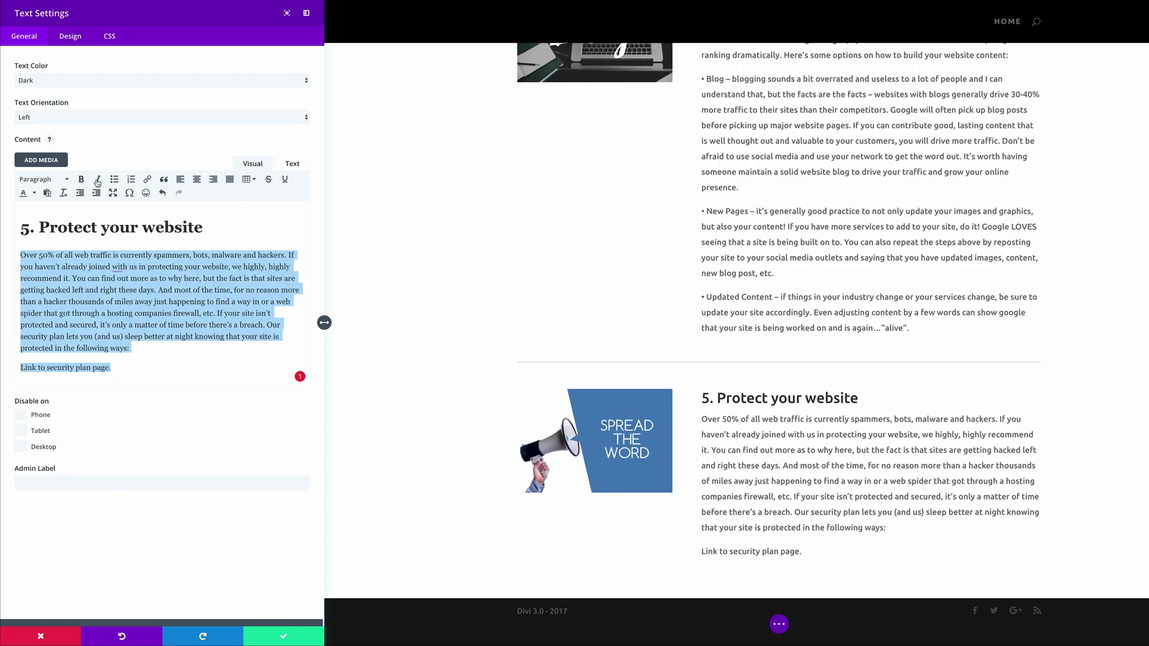
pyautogui.click(146, 368)
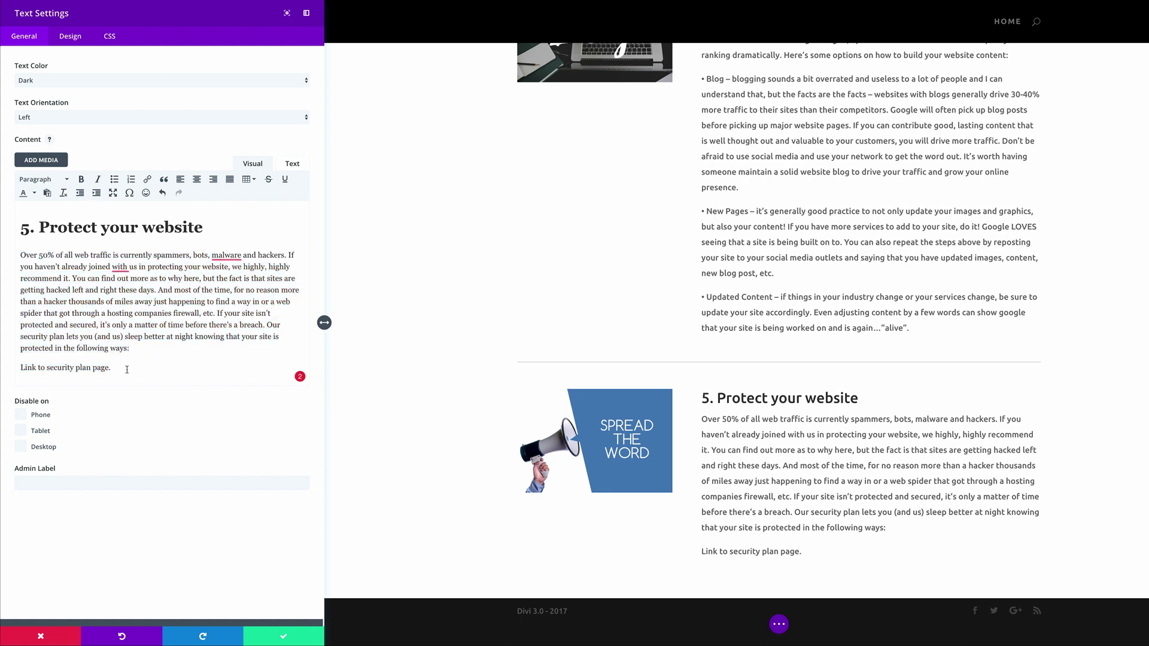
pyautogui.moveTo(110, 368); pyautogui.dragTo(76, 368)
# Step: Save the text, then swap section 5's megaphone image for the red padlock and keys picture
pyautogui.click(284, 636)
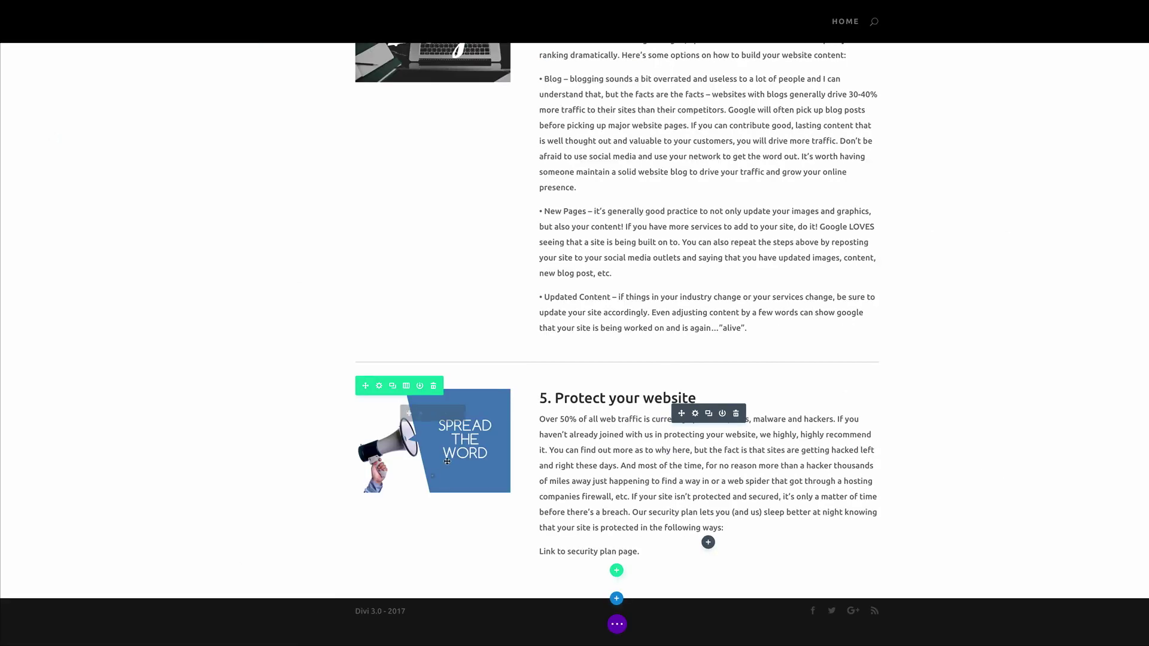
pyautogui.click(419, 414)
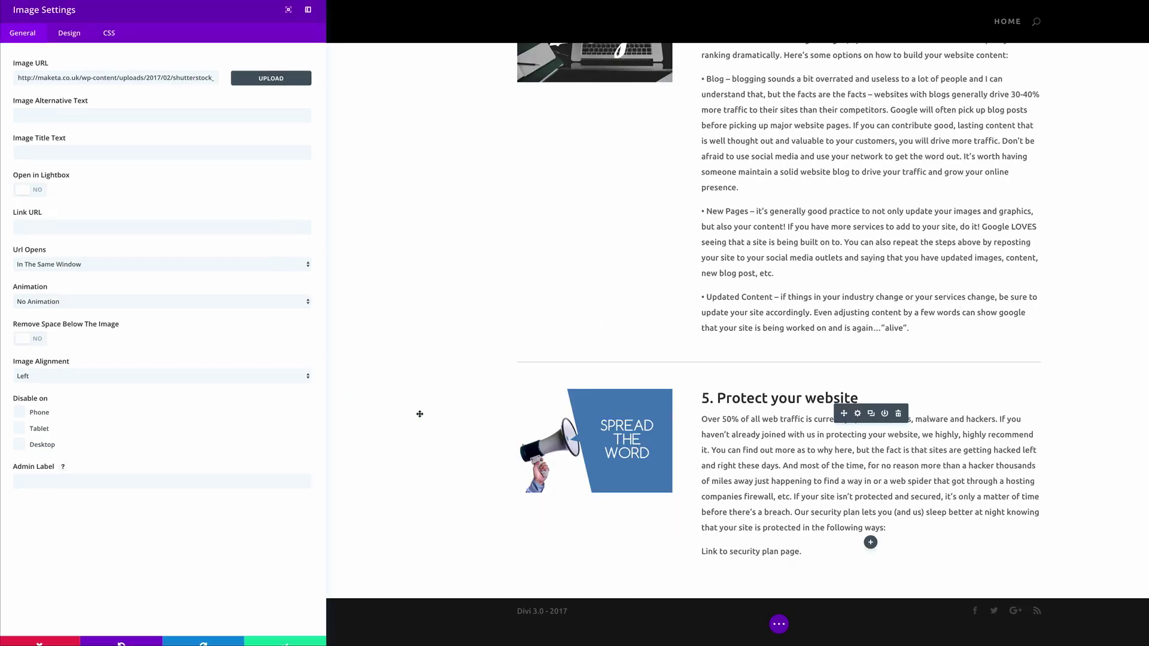
pyautogui.click(270, 82)
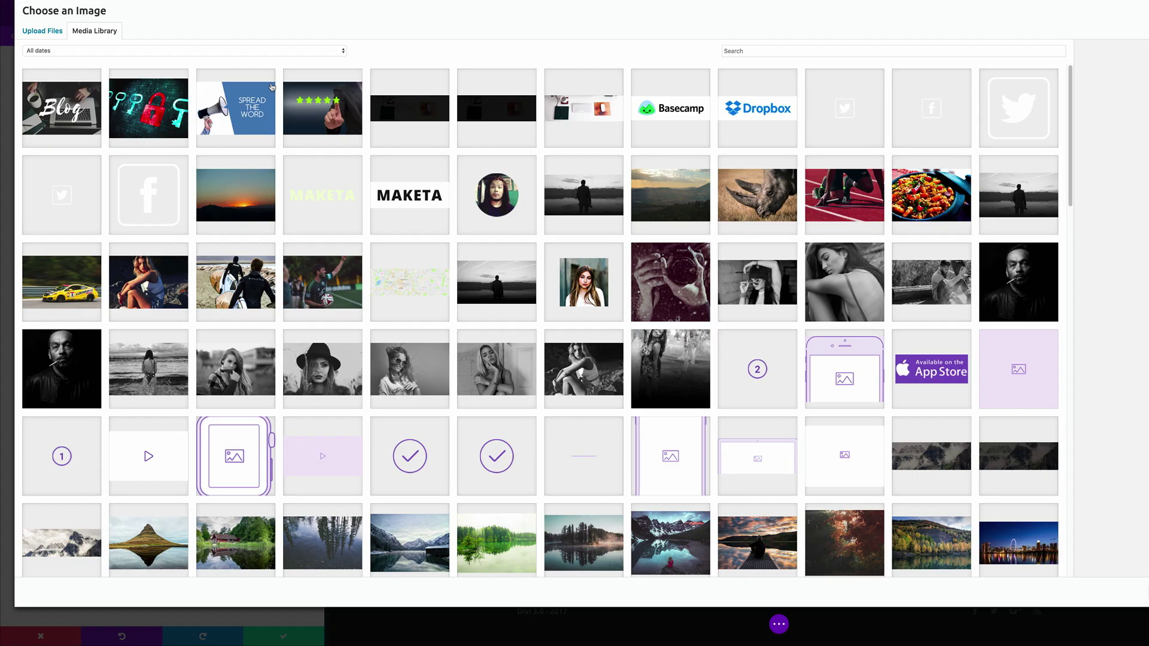
pyautogui.click(153, 112)
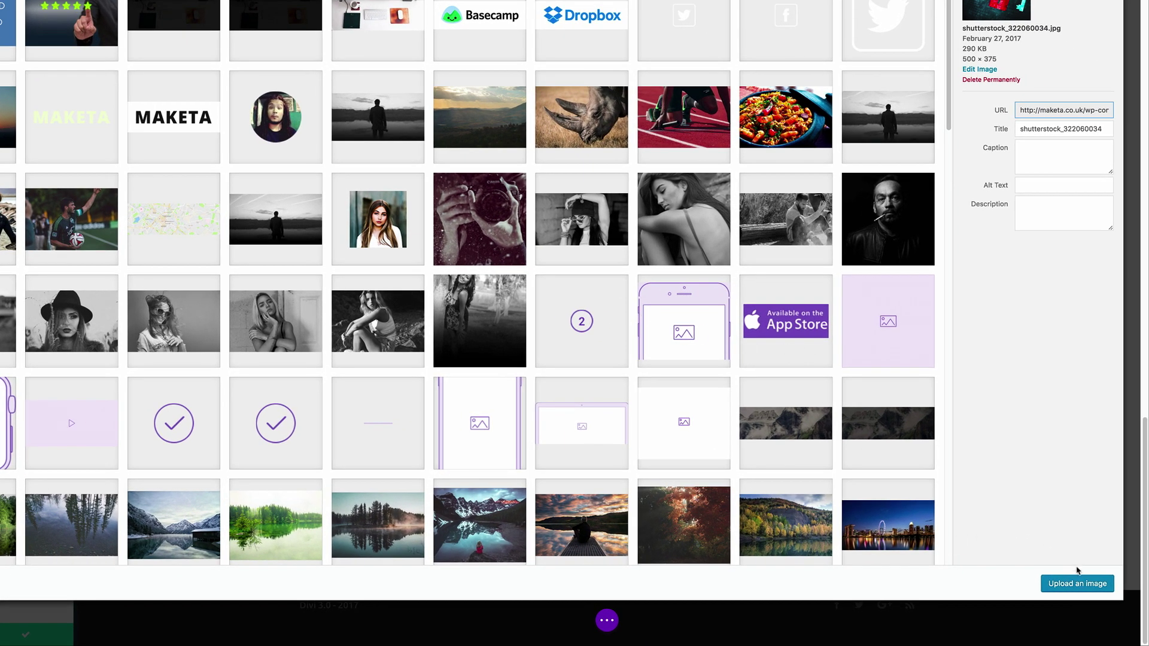
pyautogui.click(1078, 583)
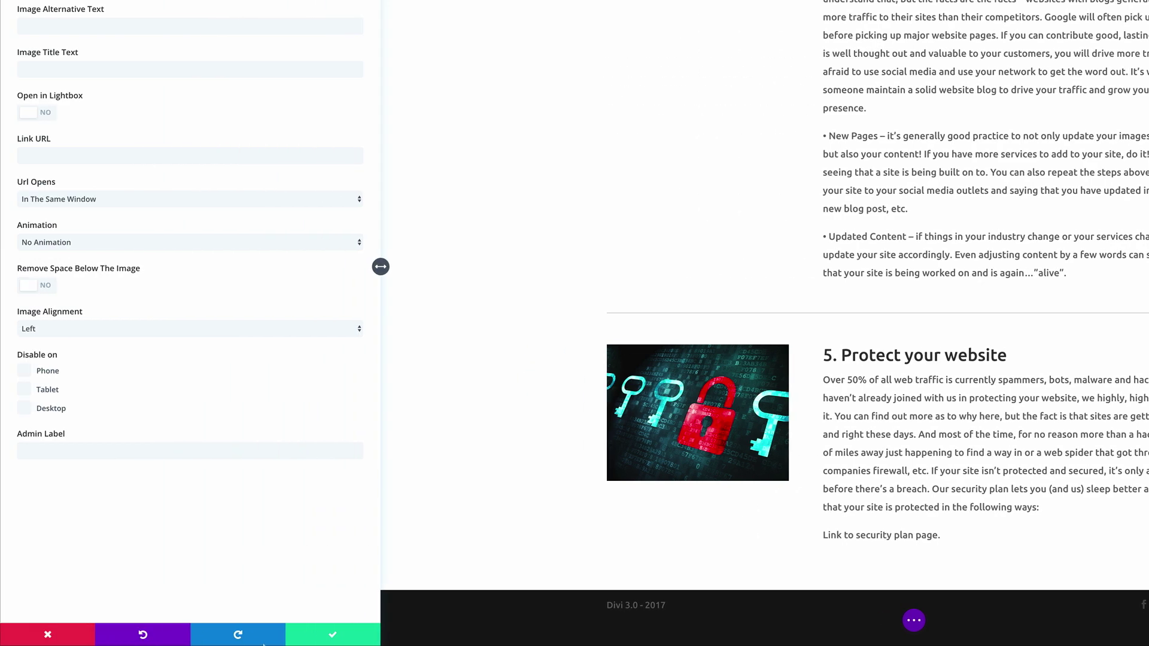
pyautogui.click(333, 637)
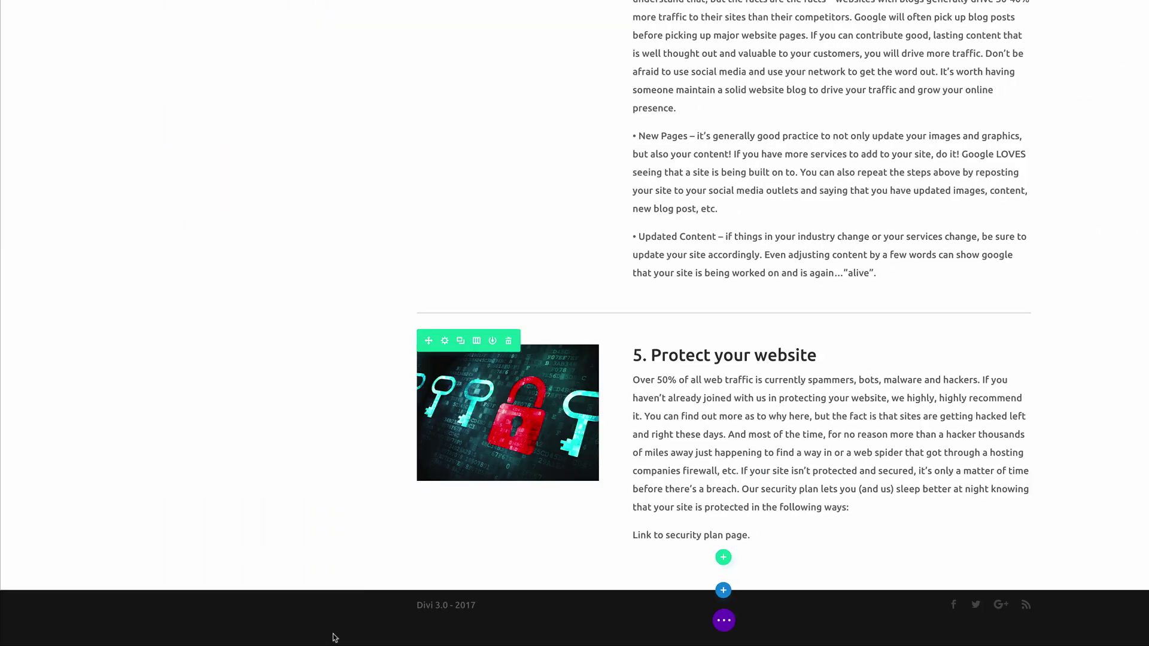
# Step: Publish the Moving Forward page from the expanded bottom settings bar
pyautogui.scroll(9, 273, 463)
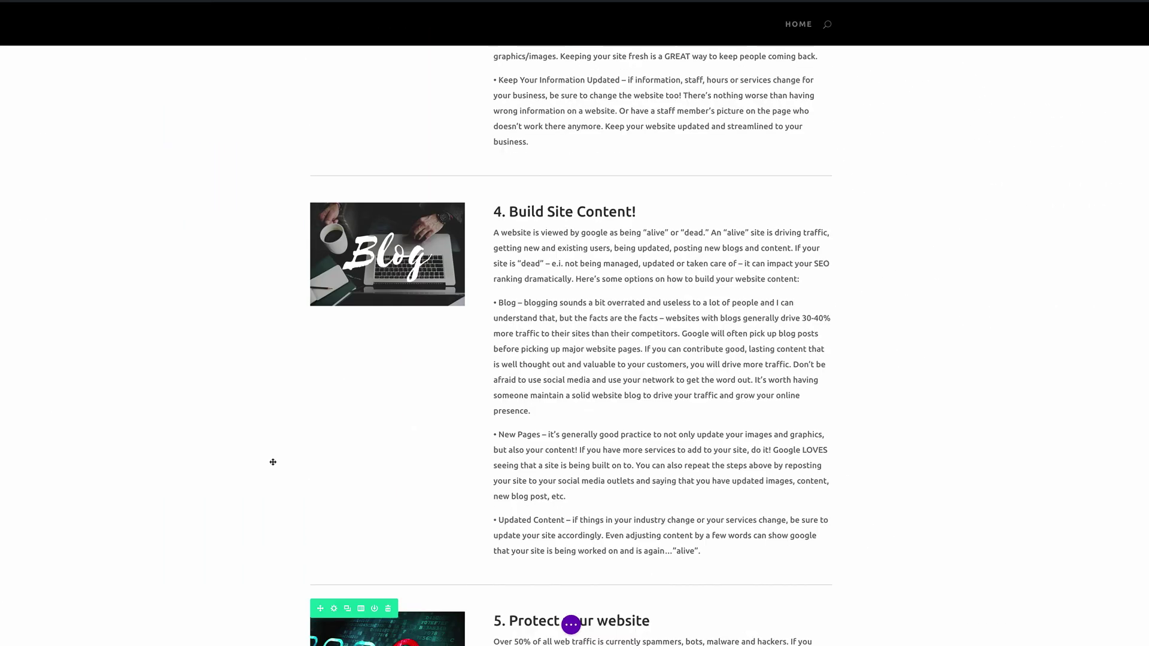
pyautogui.scroll(12, 273, 462)
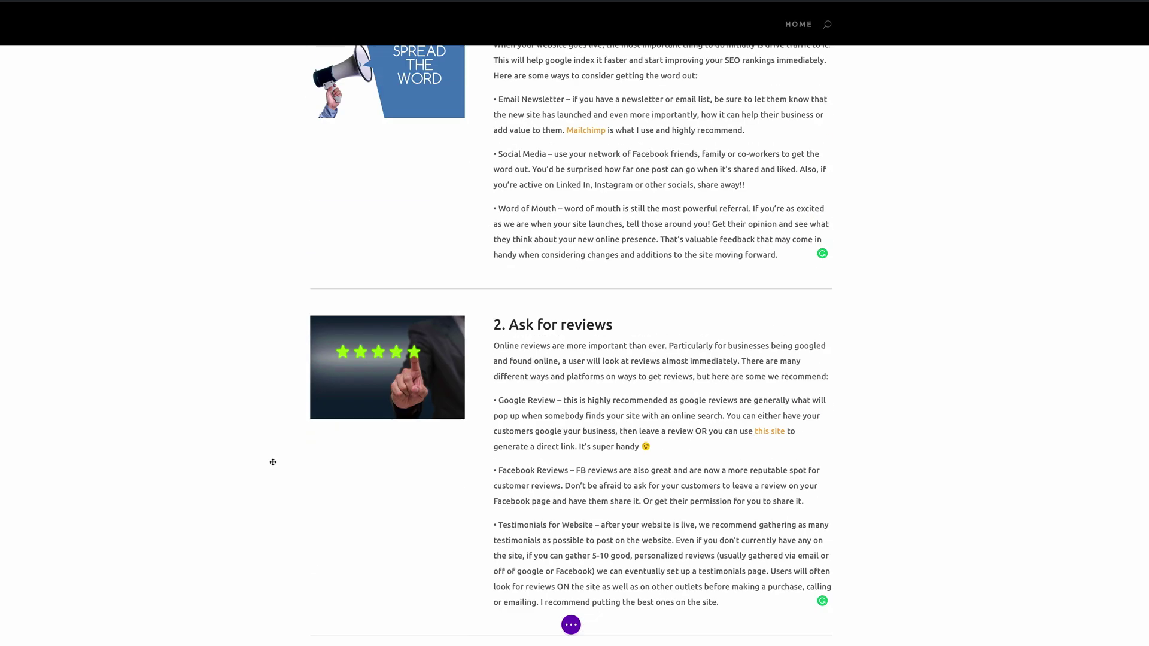
pyautogui.scroll(2, 273, 462)
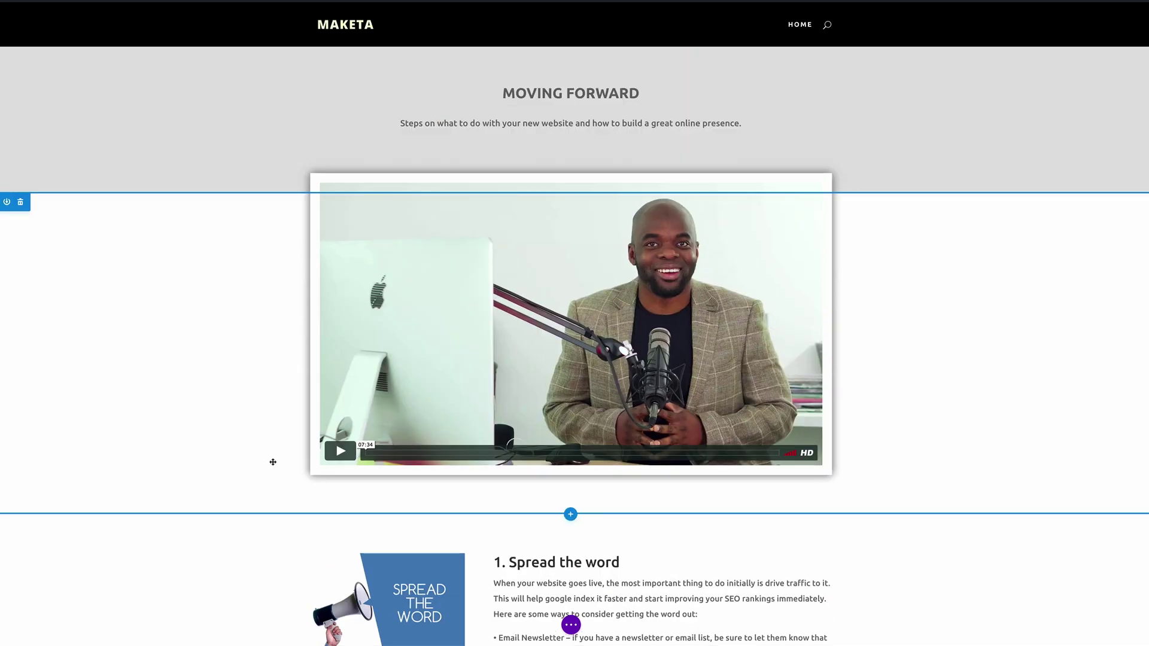
pyautogui.scroll(-20, 329, 392)
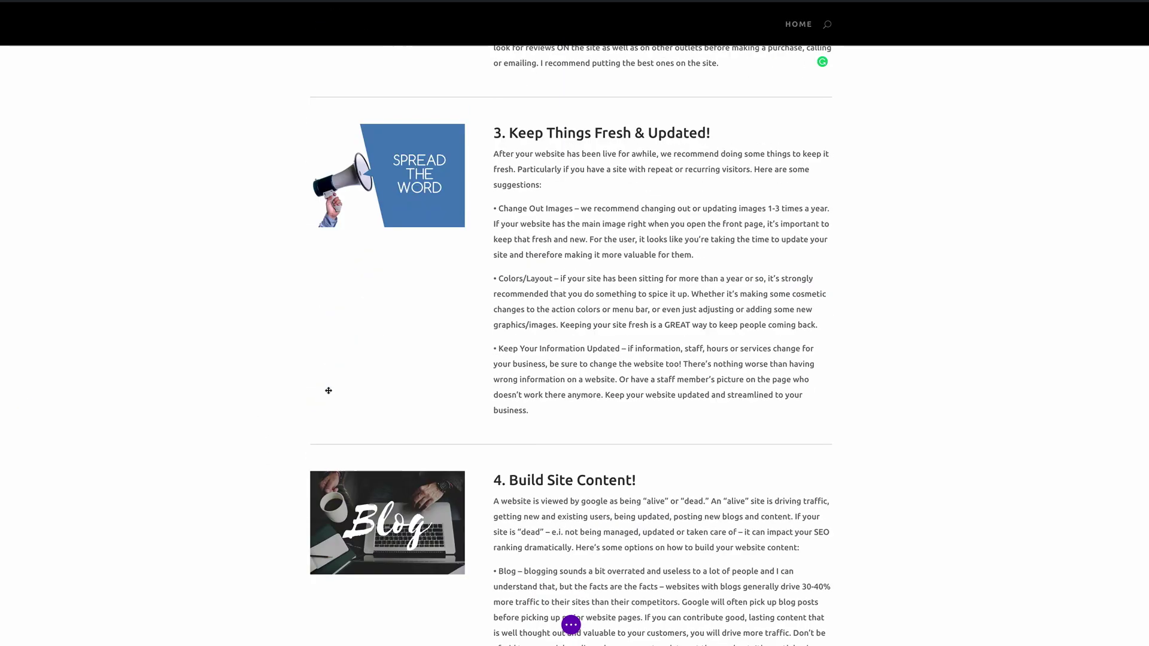
pyautogui.click(572, 626)
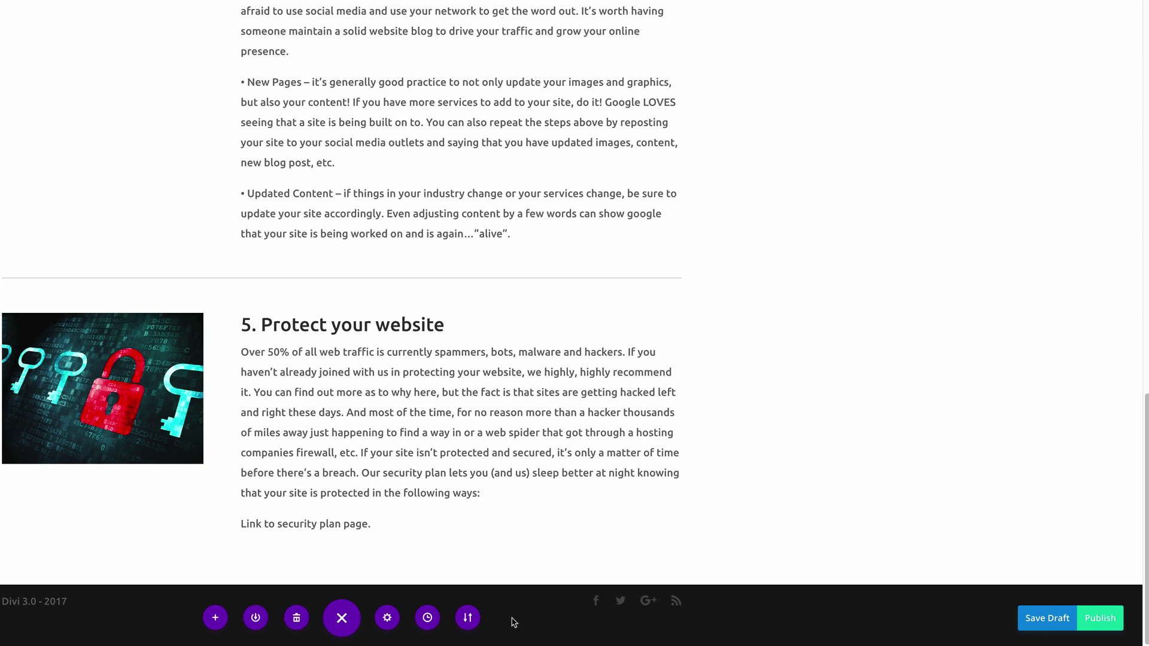
pyautogui.click(1099, 620)
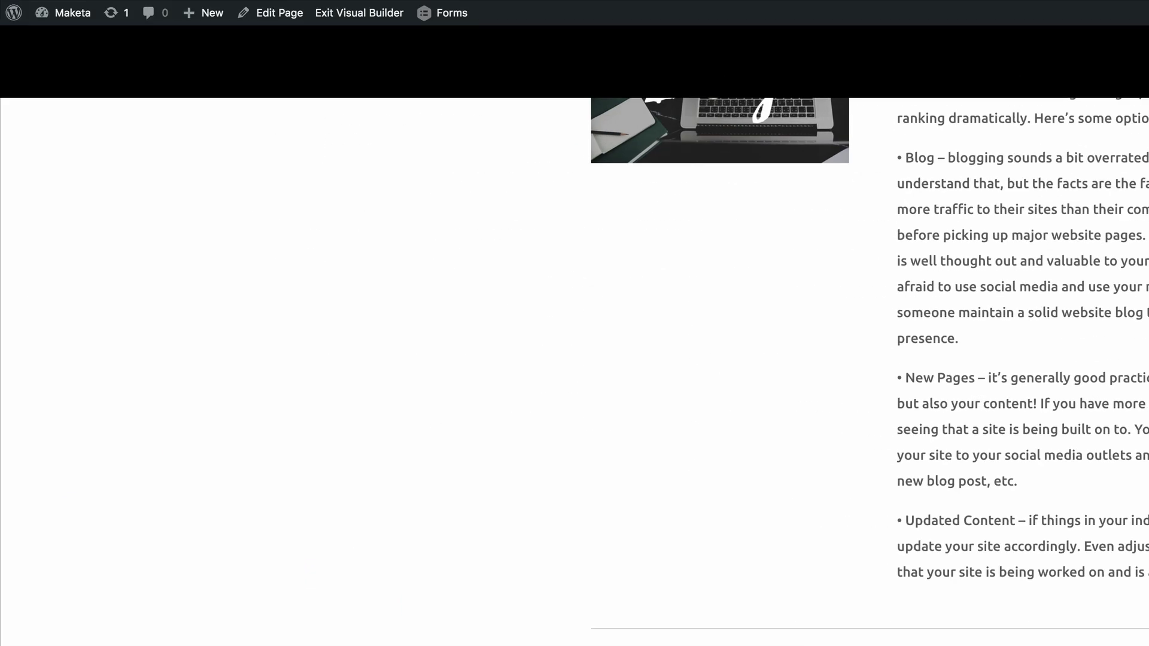
# Step: Exit the Visual Builder to view the live Moving Forward page
pyautogui.click(370, 15)
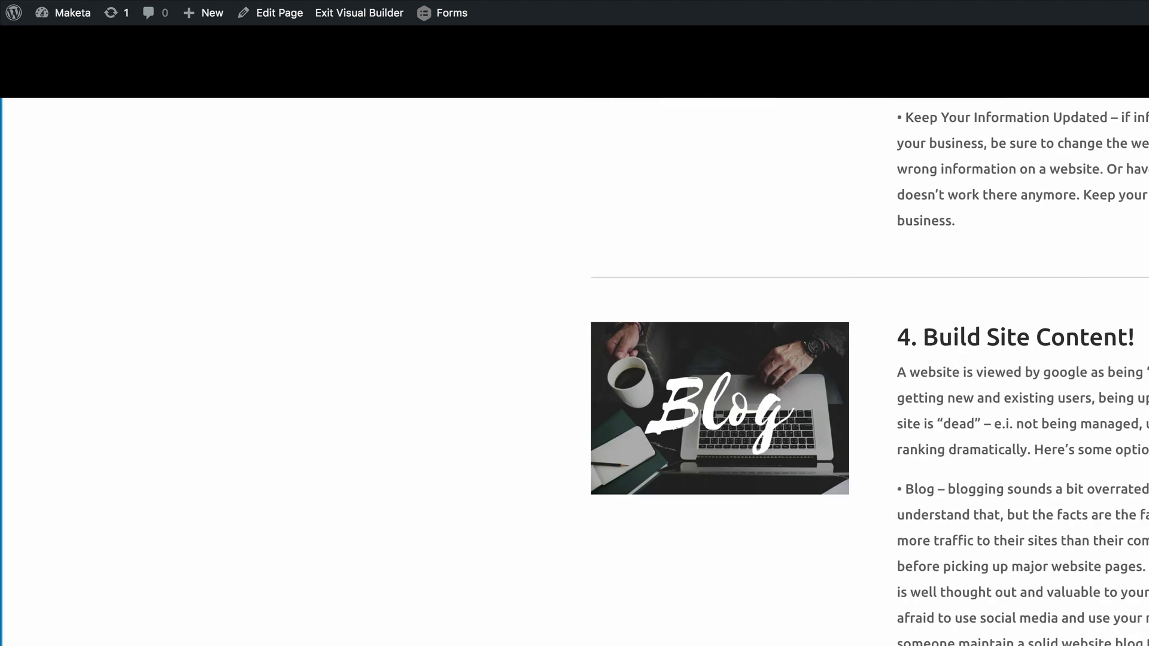